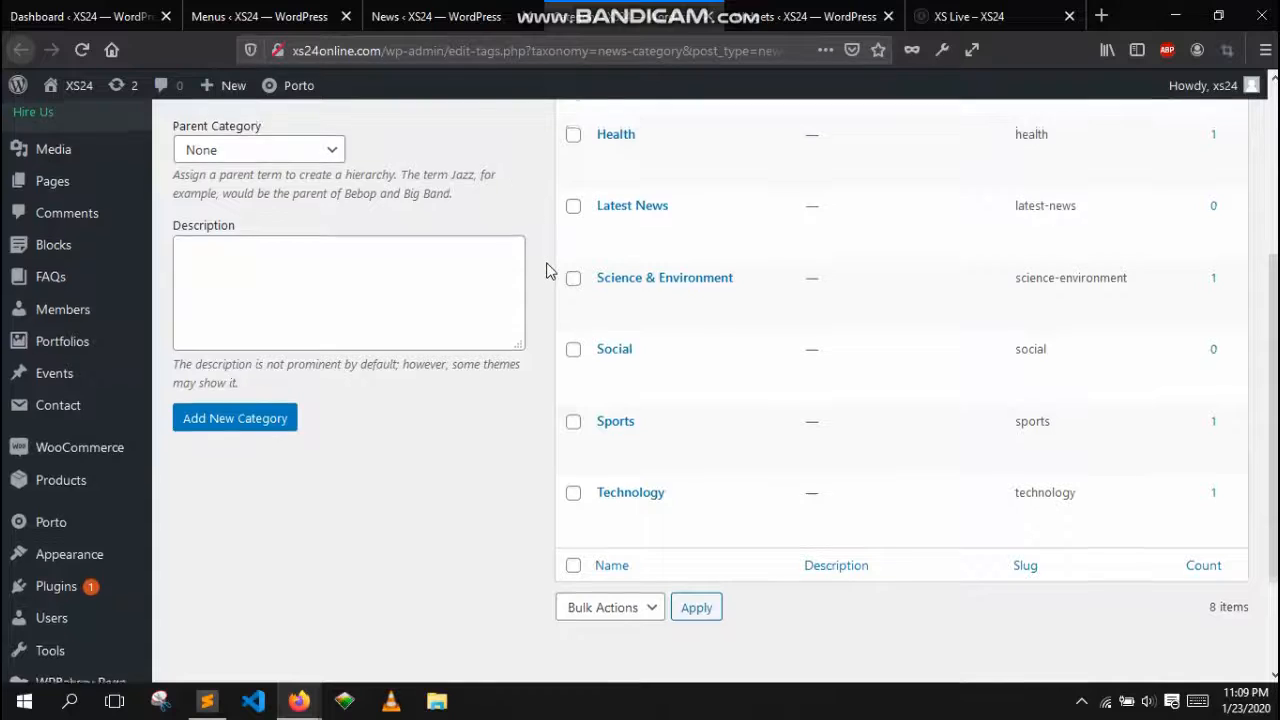
Add a new news category named "Breaking News"
{"action": "scroll", "coordinate": [549, 269], "scroll_direction": "up", "scroll_amount": 5}
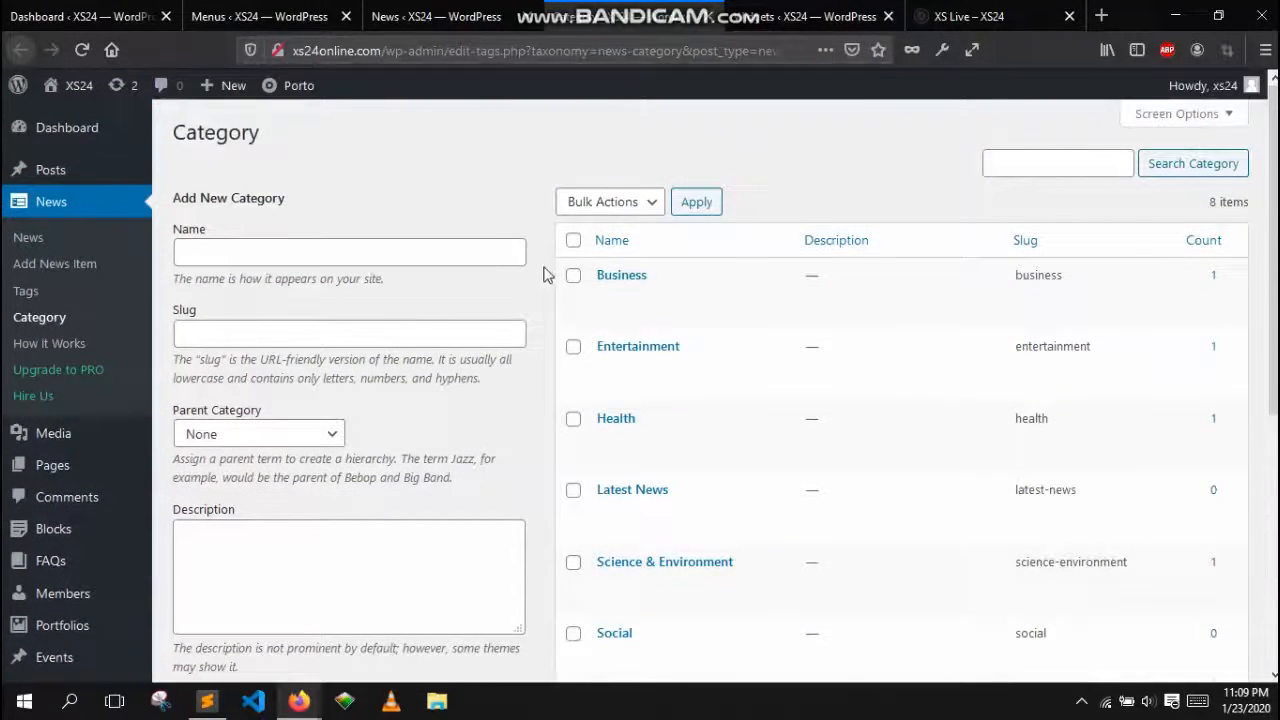
{"action": "left_click", "coordinate": [483, 254]}
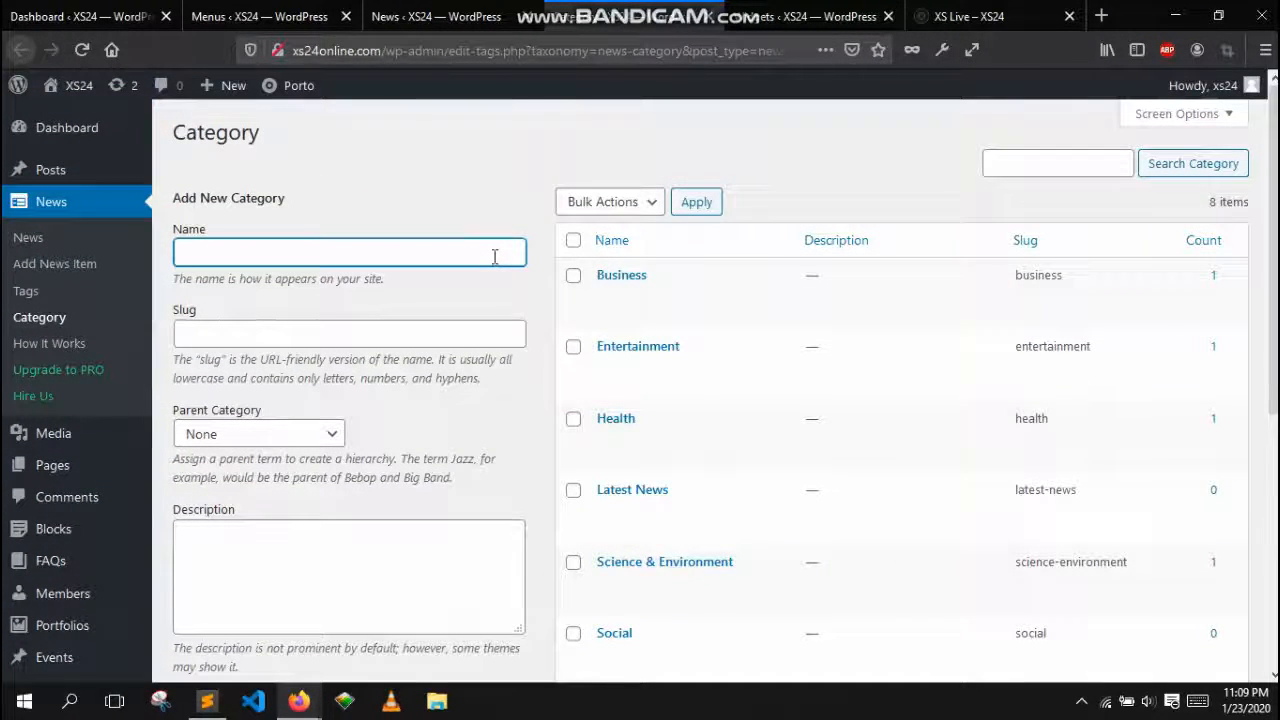
{"action": "type", "text": "B"}
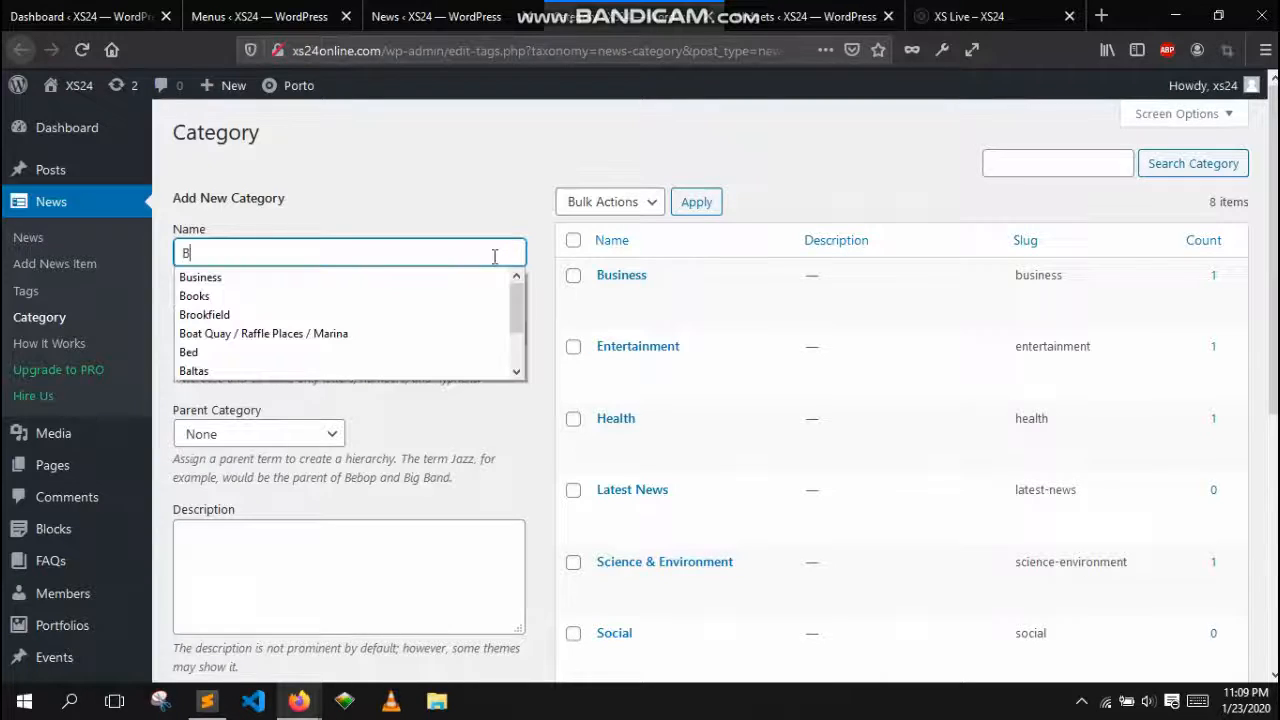
{"action": "type", "text": "reaking News"}
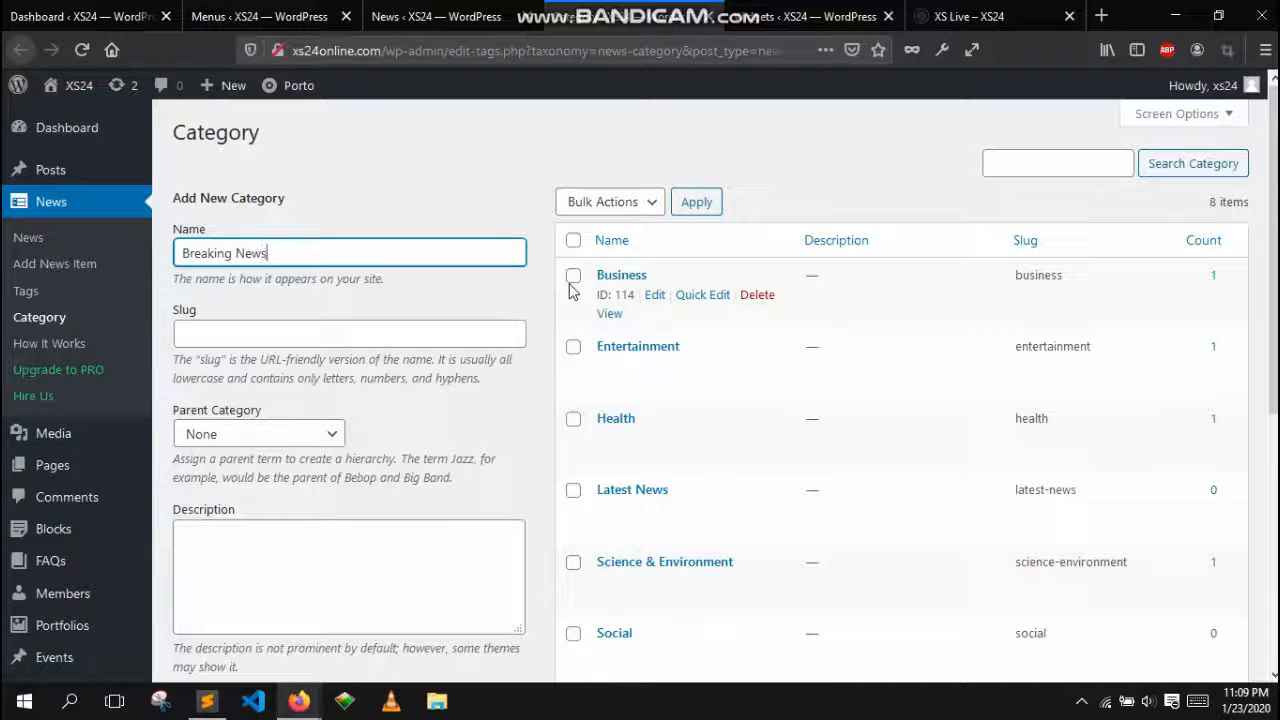
{"action": "scroll", "coordinate": [510, 366], "scroll_direction": "down", "scroll_amount": 3}
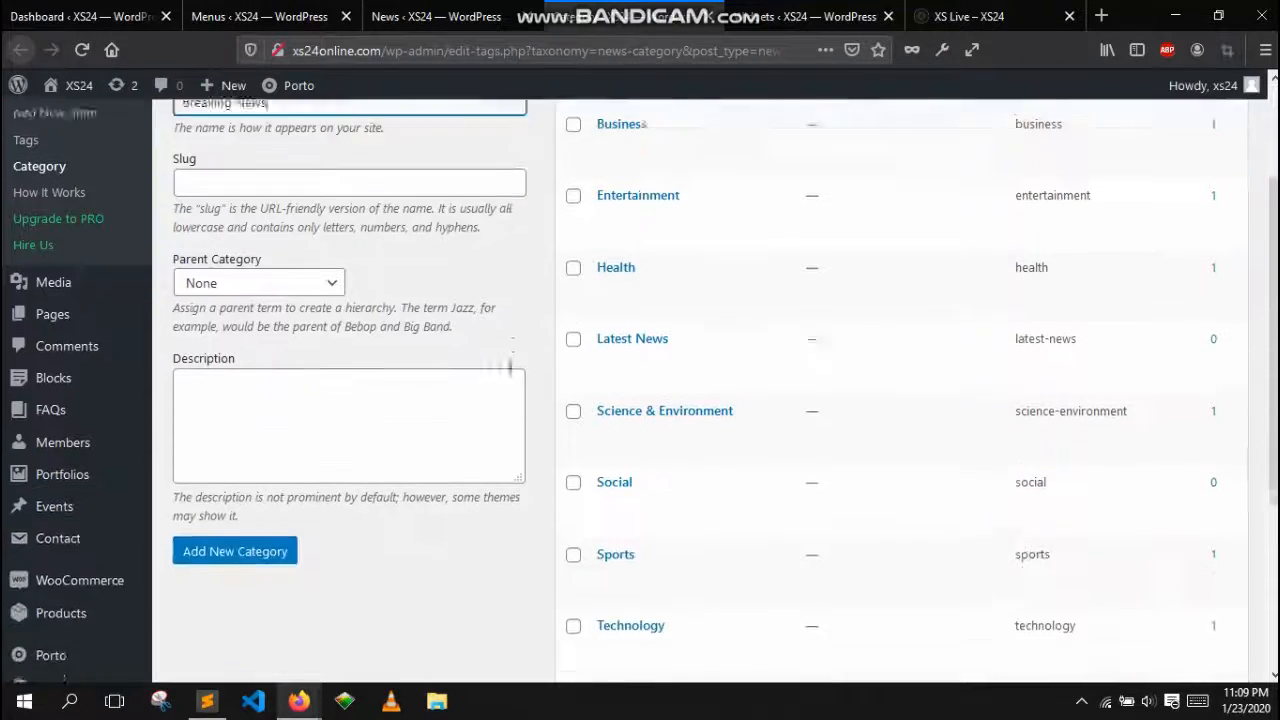
{"action": "left_click", "coordinate": [250, 515]}
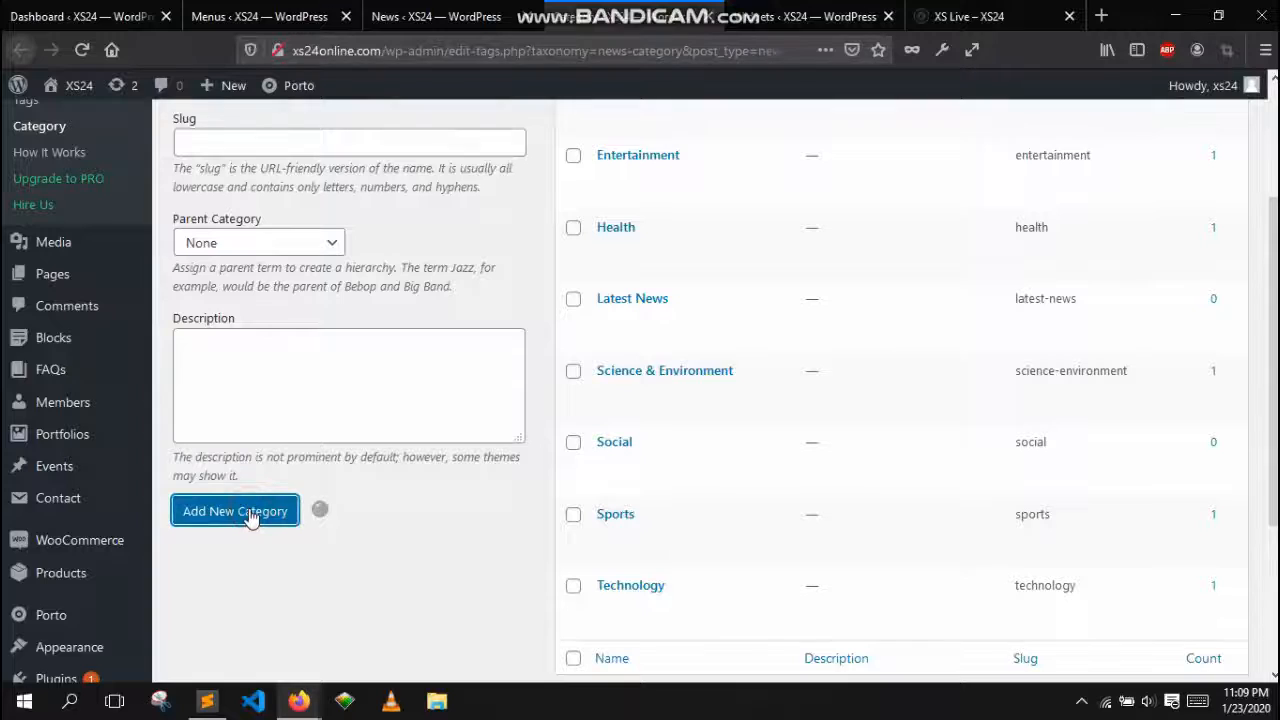
{"action": "scroll", "coordinate": [398, 545], "scroll_direction": "up", "scroll_amount": 2}
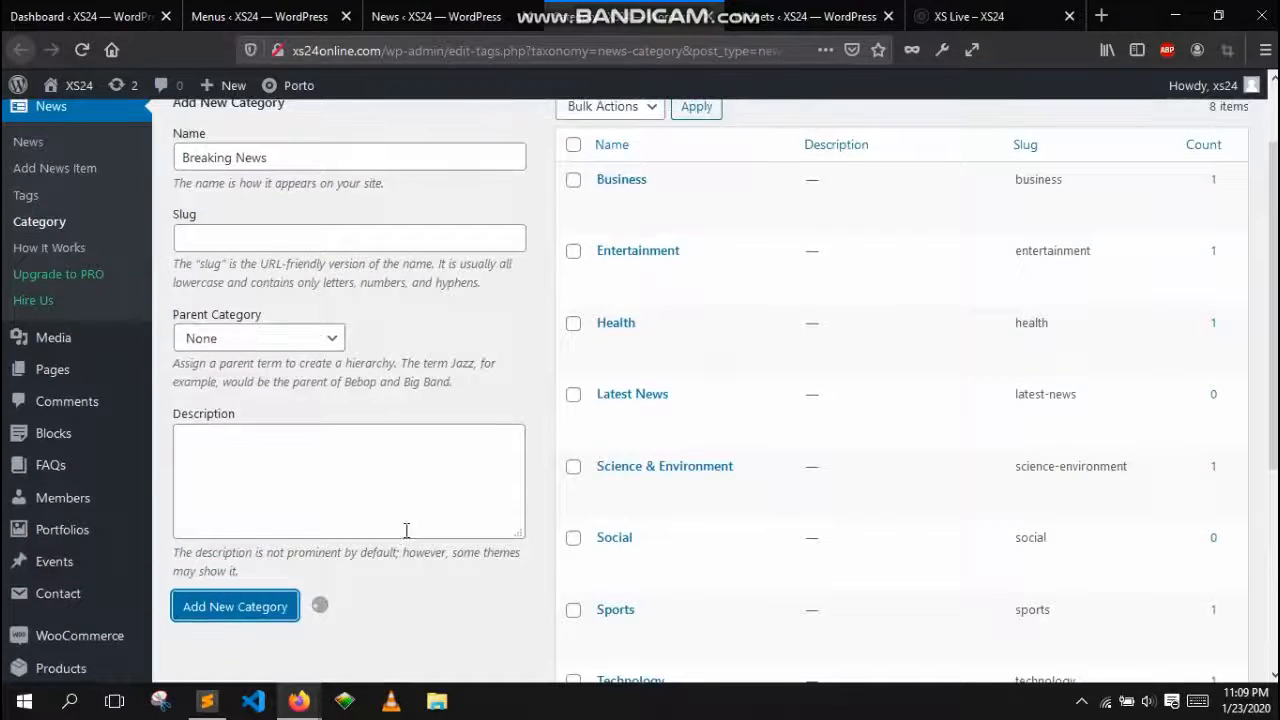
{"action": "scroll", "coordinate": [406, 530], "scroll_direction": "up", "scroll_amount": 2}
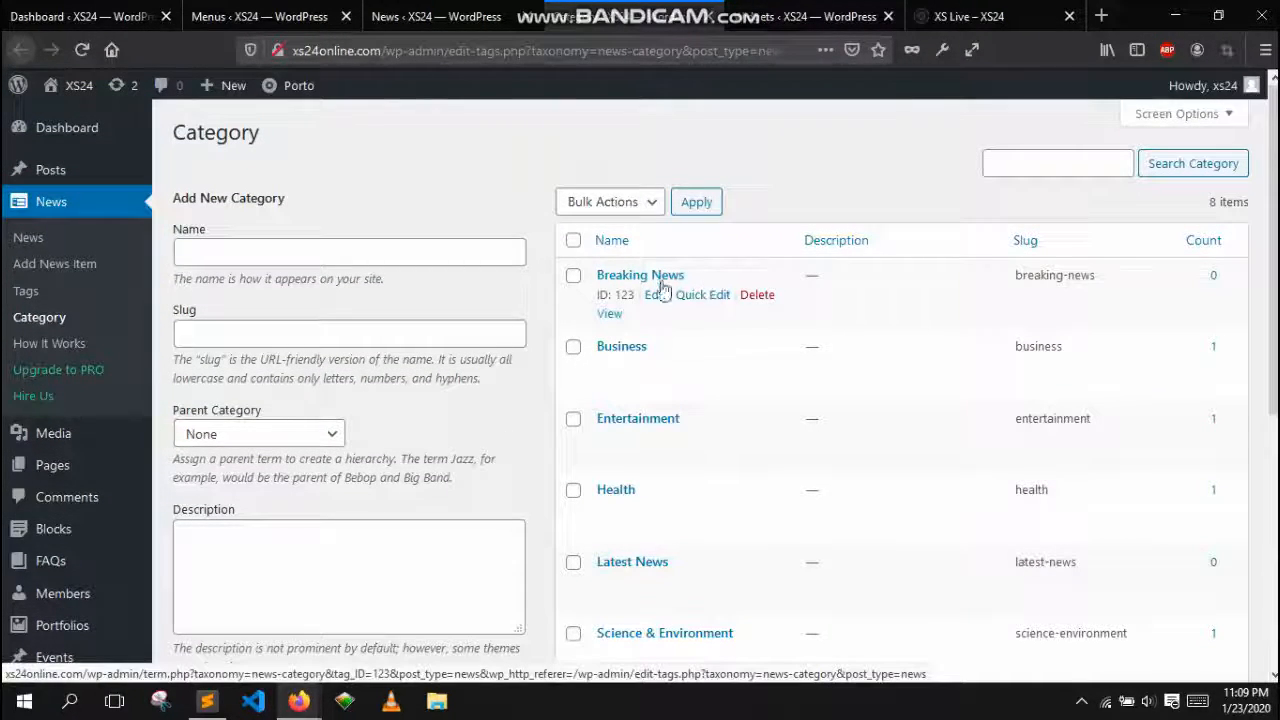
Open the news items list and start a new news item
{"action": "left_click", "coordinate": [36, 246]}
{"action": "scroll", "coordinate": [313, 188], "scroll_direction": "down", "scroll_amount": 3}
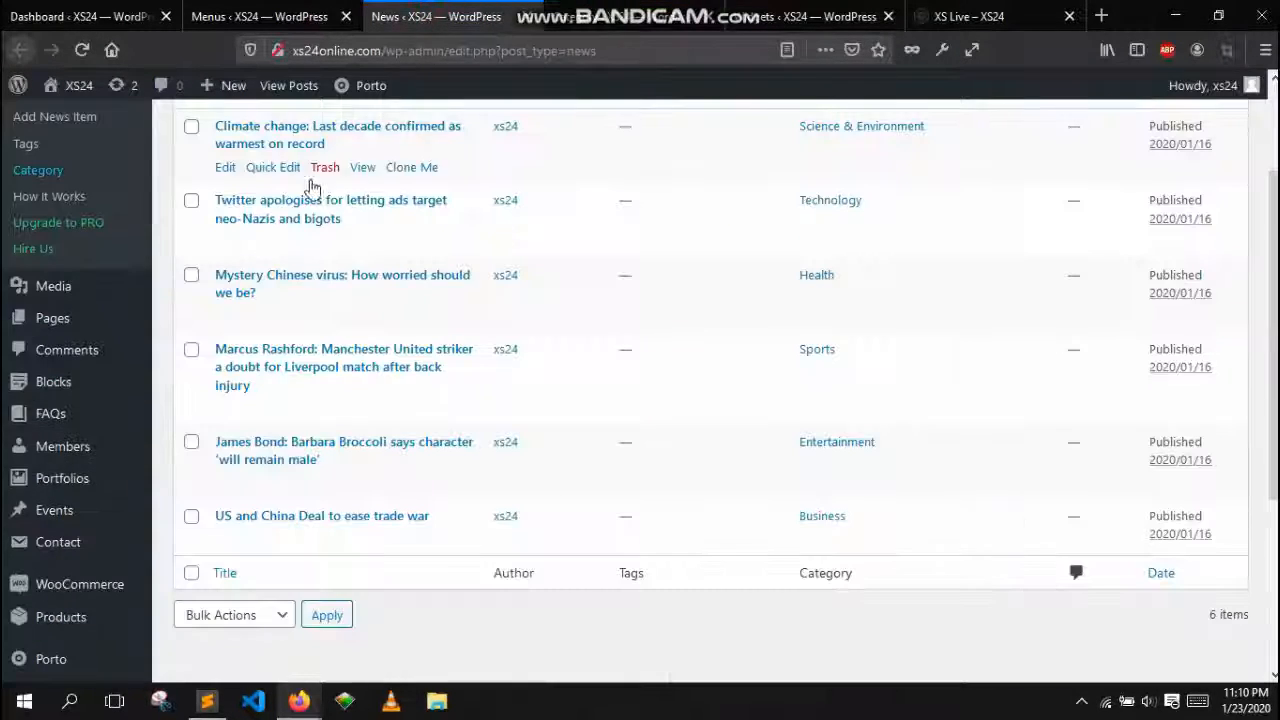
{"action": "scroll", "coordinate": [300, 195], "scroll_direction": "up", "scroll_amount": 3}
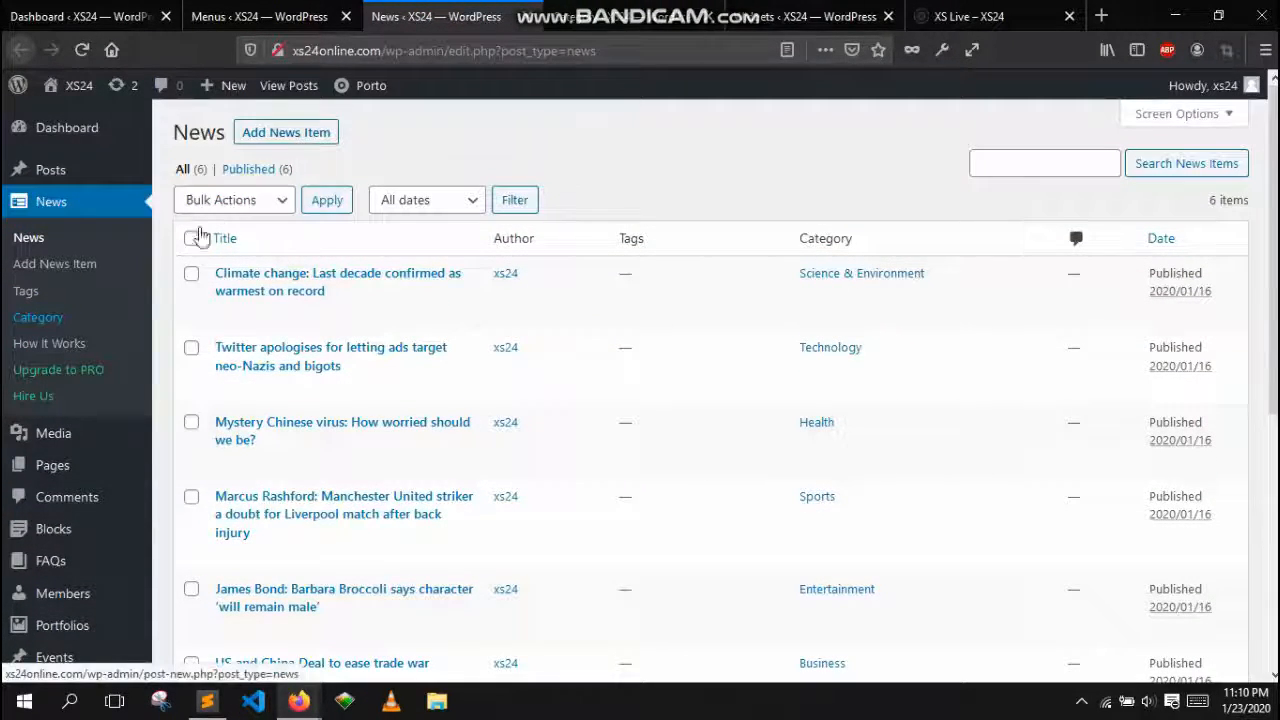
{"action": "left_click", "coordinate": [252, 140]}
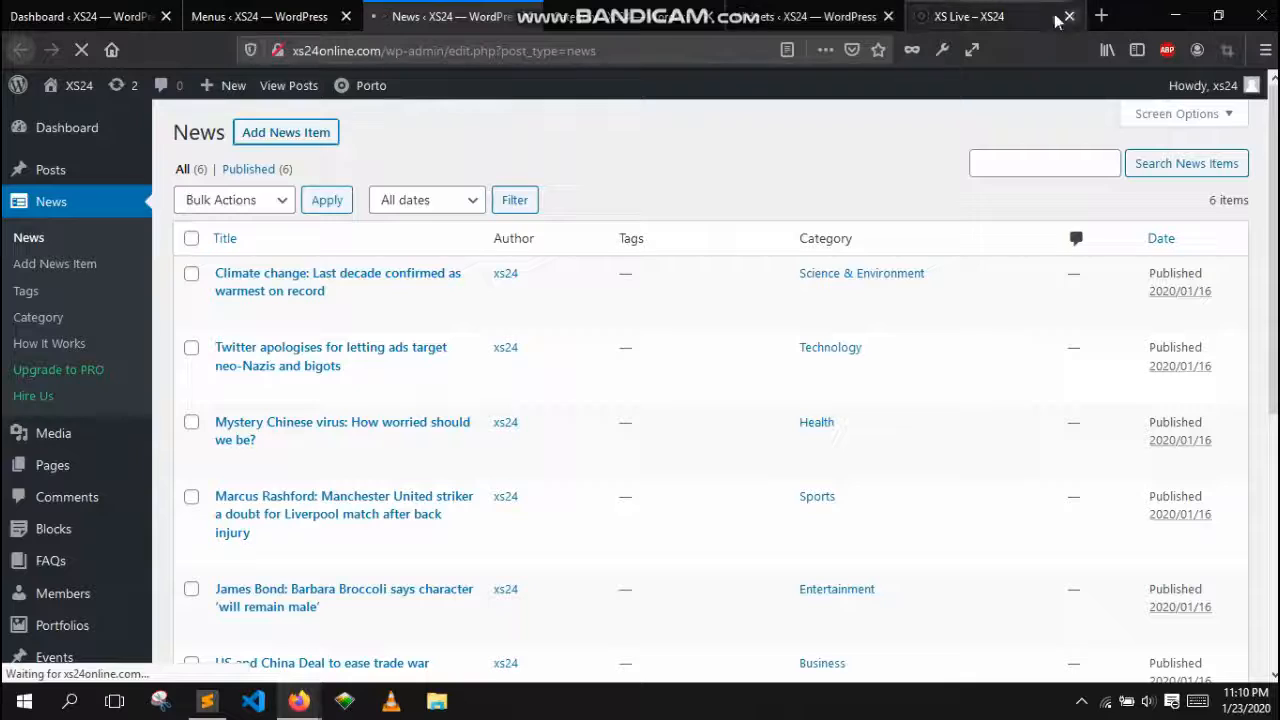
In a new browser tab, search Google for "lorem ipsum" and open the lipsum.com result
{"action": "left_click", "coordinate": [1014, 12]}
{"action": "left_click", "coordinate": [1100, 16]}
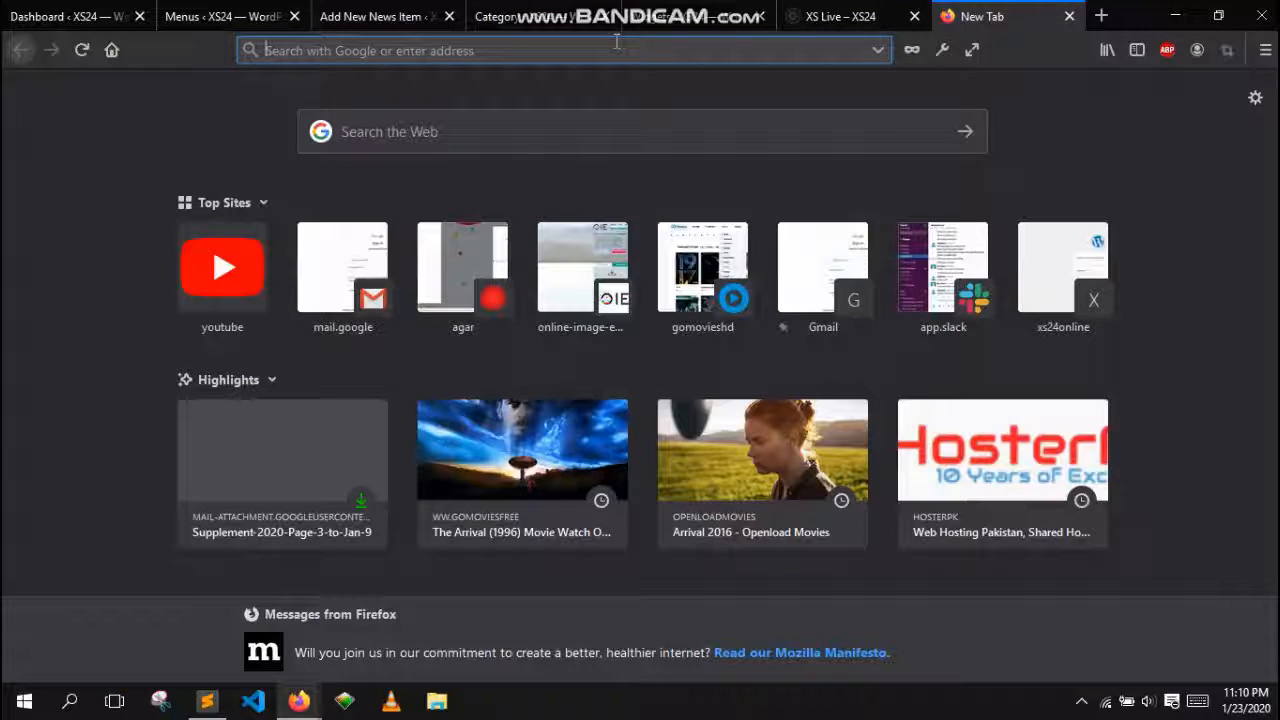
{"action": "type", "text": "lo"}
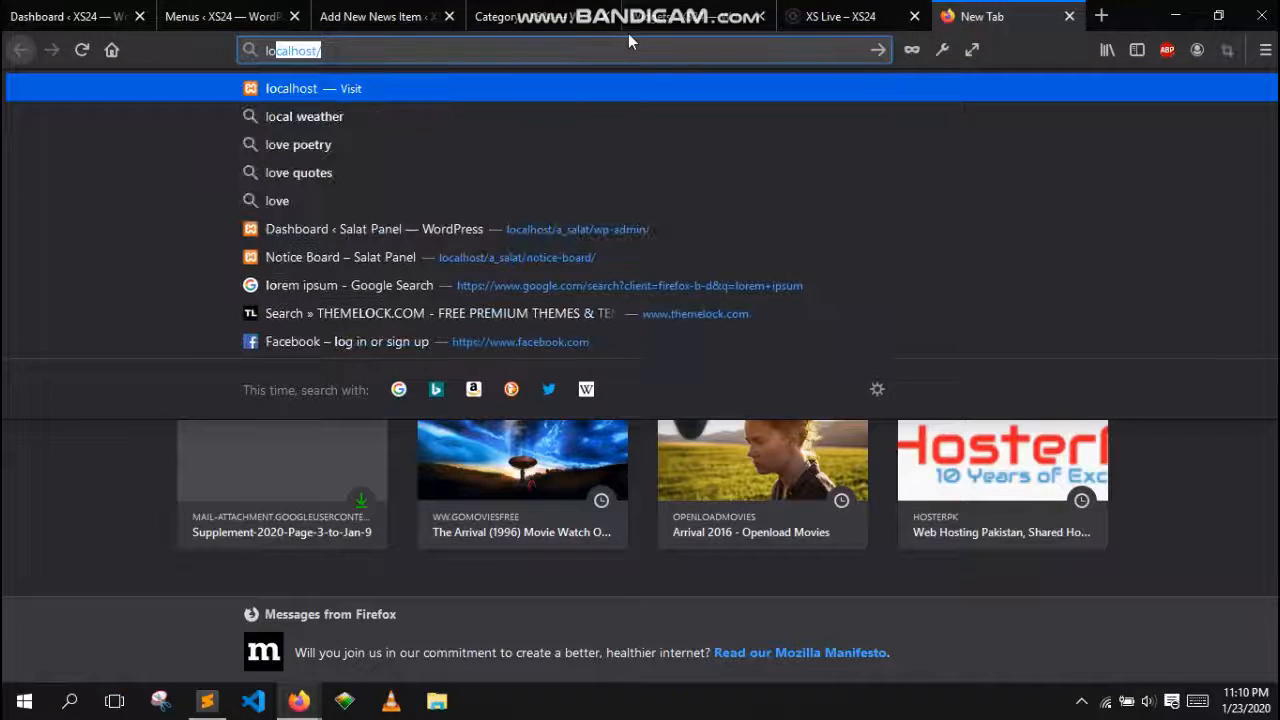
{"action": "type", "text": "re"}
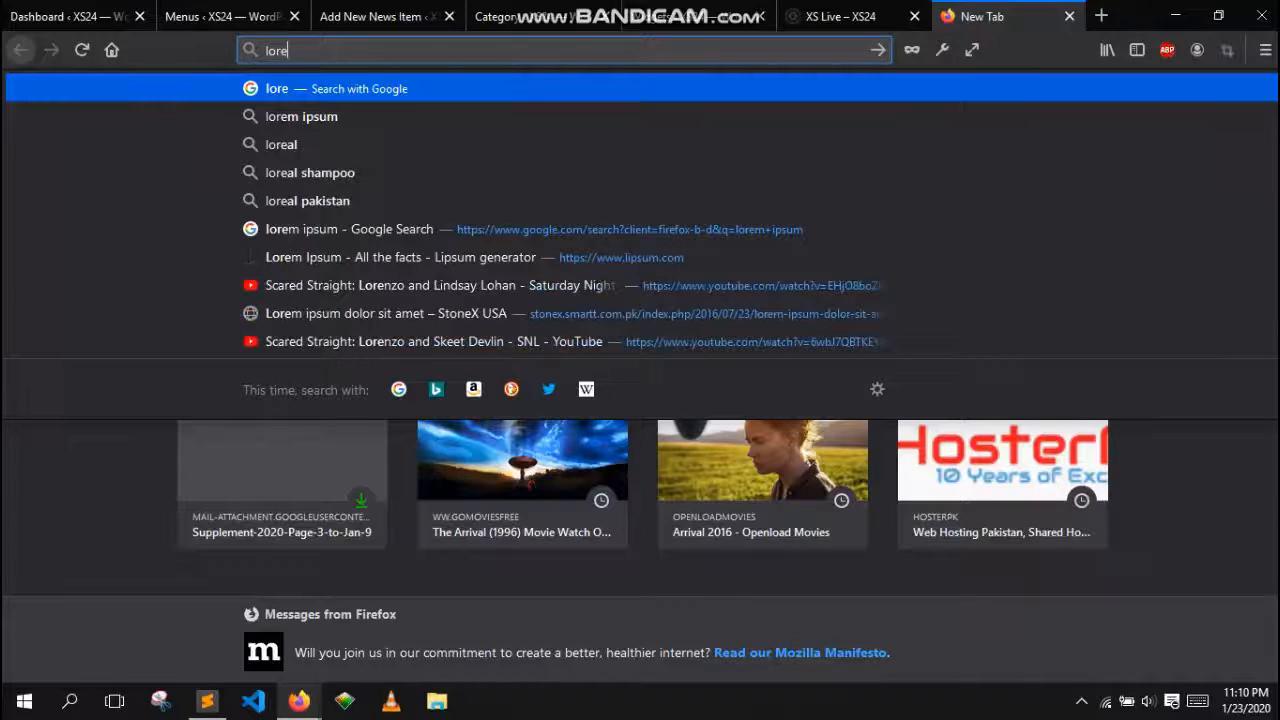
{"action": "key", "text": "Down"}
{"action": "key", "text": "Return"}
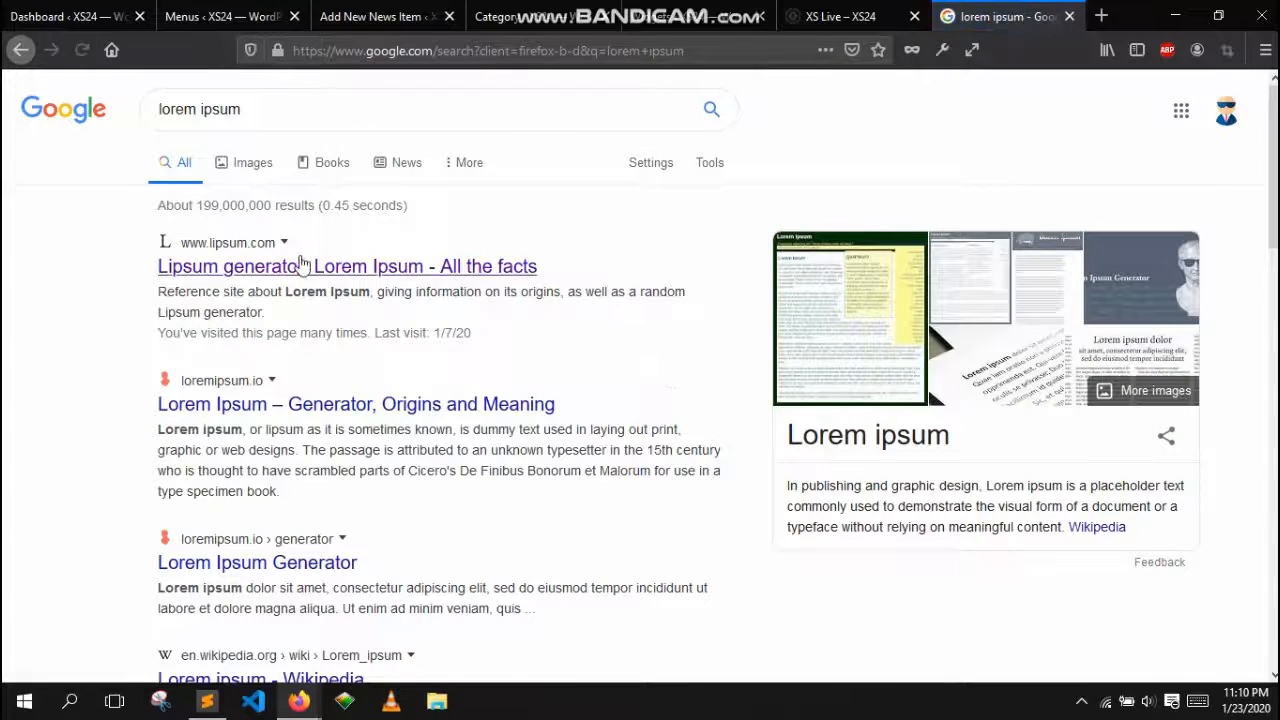
{"action": "left_click", "coordinate": [330, 267]}
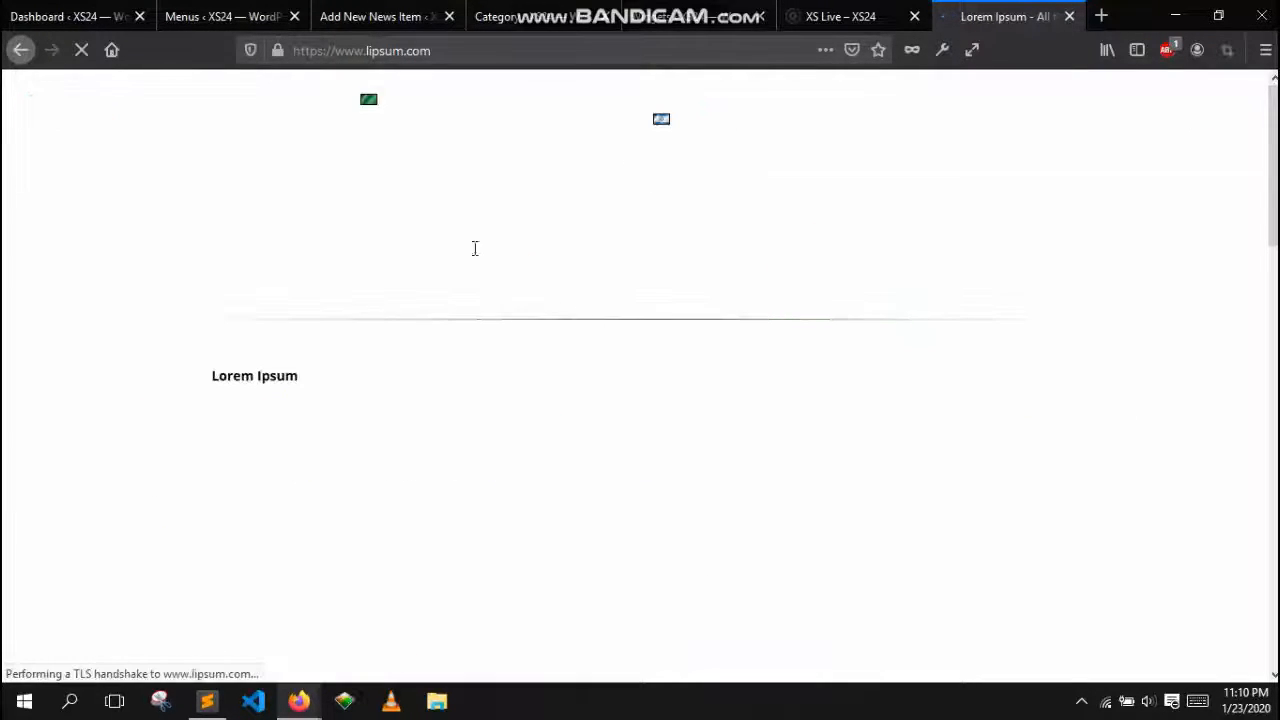
Copy the "What is Lorem Ipsum?" heading from the lipsum.com page
{"action": "left_click", "coordinate": [370, 16]}
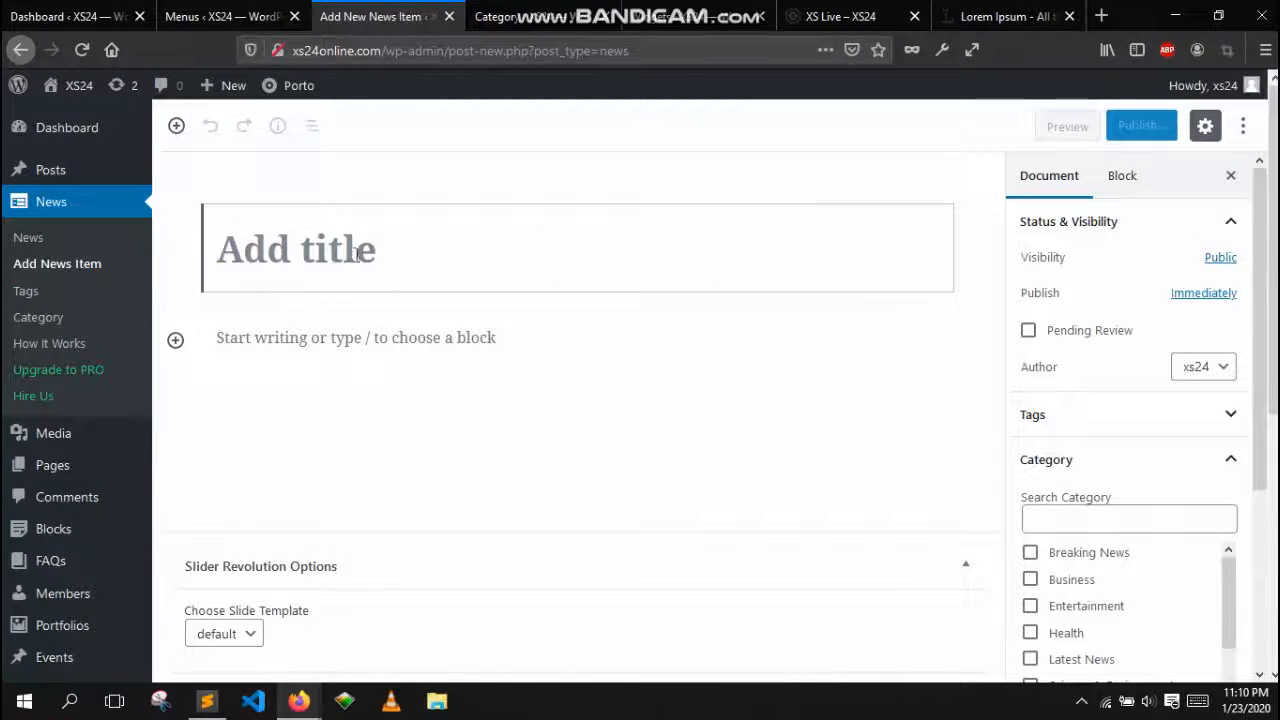
{"action": "scroll", "coordinate": [383, 330], "scroll_direction": "down", "scroll_amount": 1}
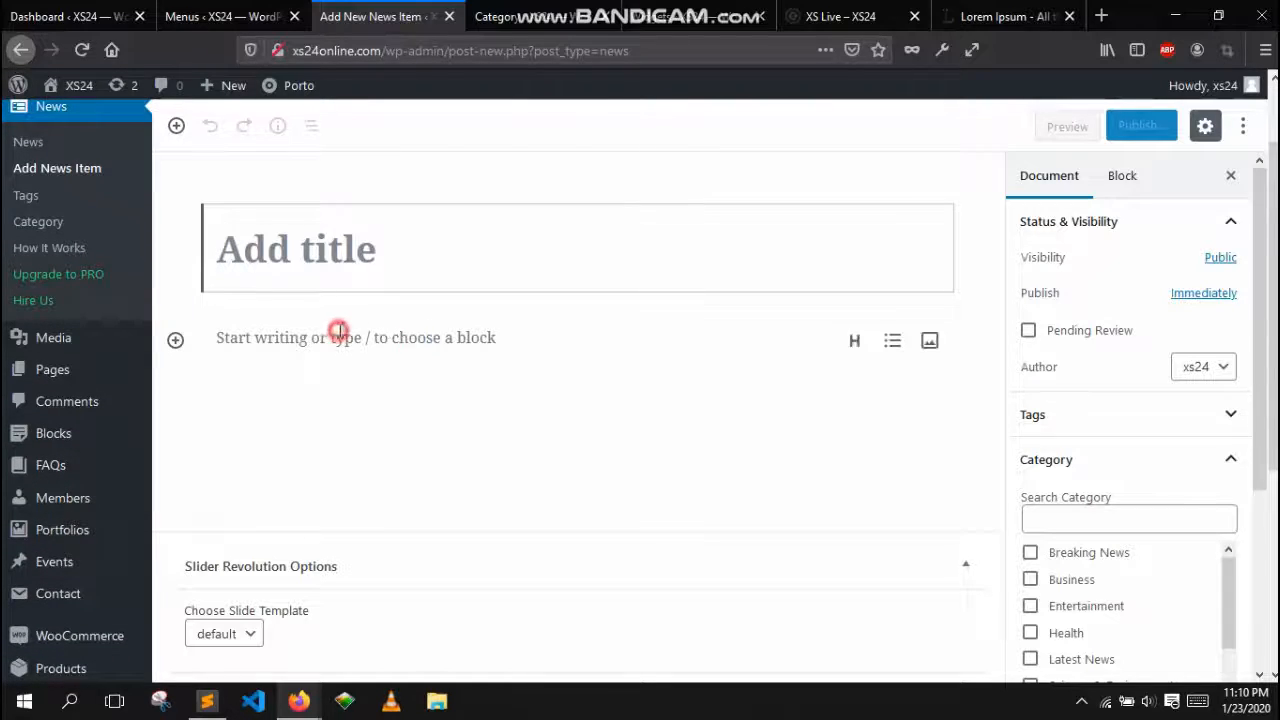
{"action": "left_click", "coordinate": [339, 330]}
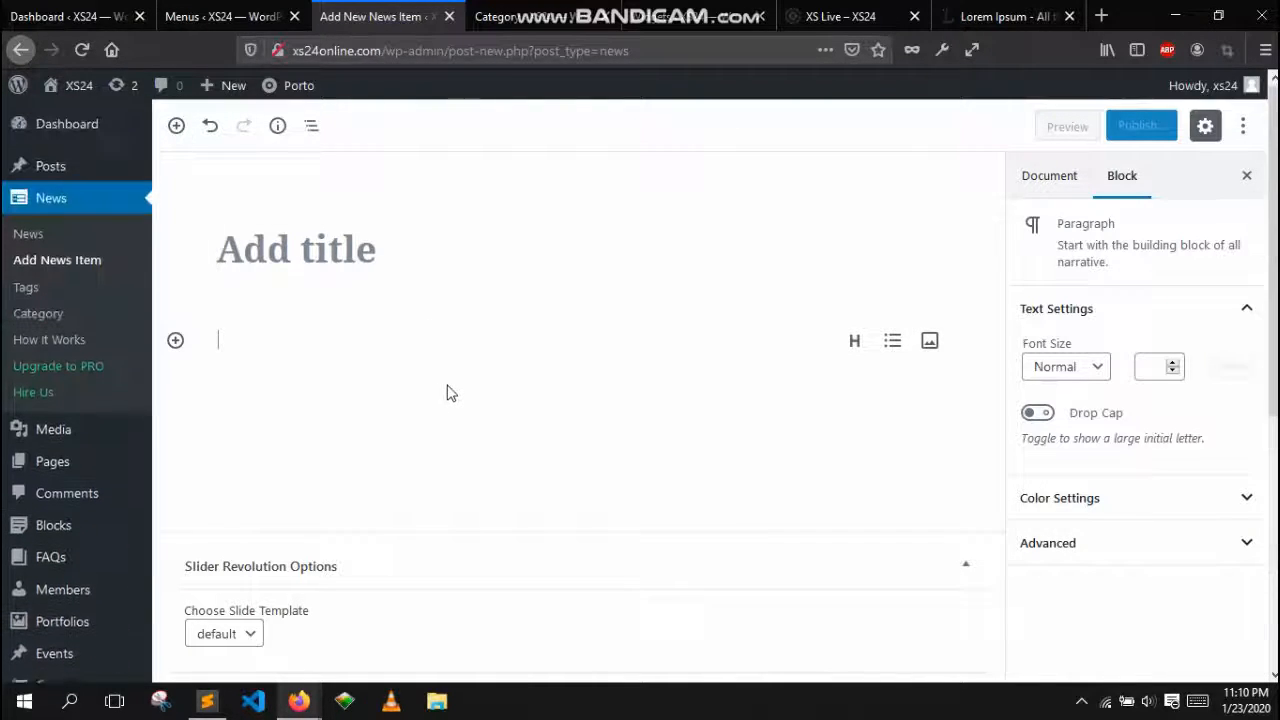
{"action": "left_click", "coordinate": [1012, 14]}
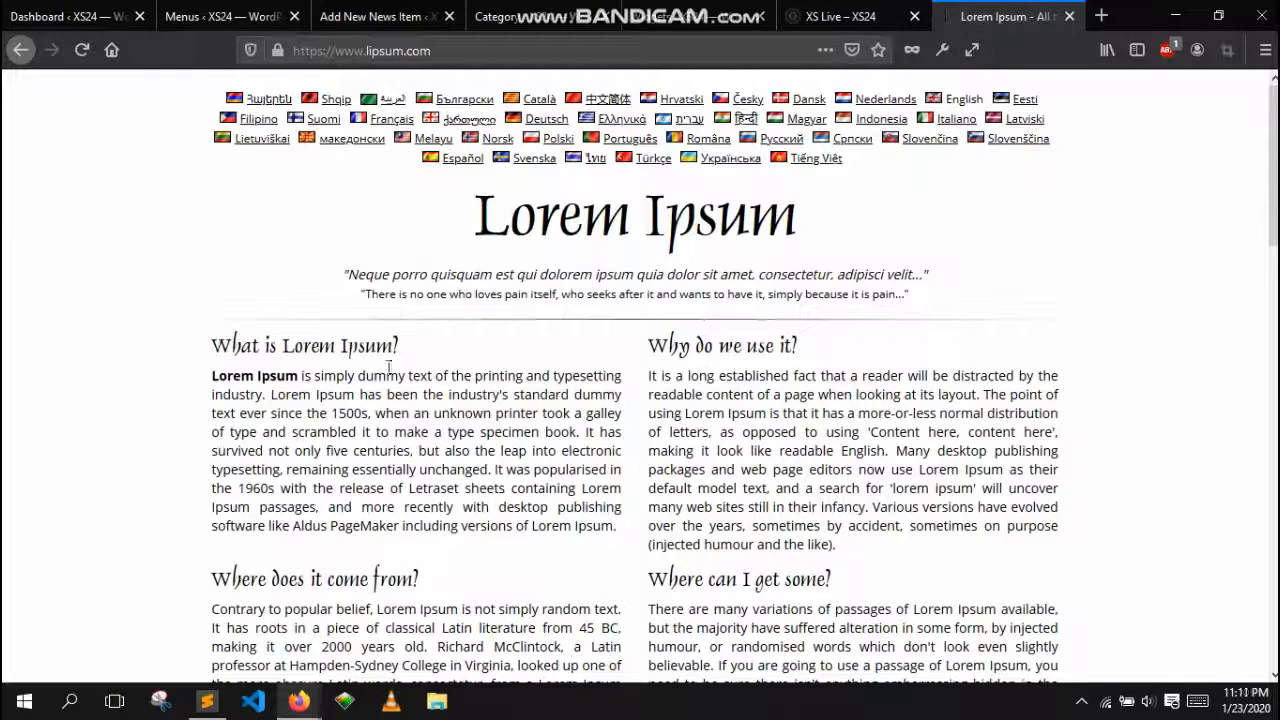
{"action": "left_click_drag", "start_coordinate": [404, 346], "coordinate": [216, 338]}
{"action": "right_click", "coordinate": [220, 342]}
{"action": "left_click", "coordinate": [268, 352]}
Paste the copied text as the news item's title
{"action": "left_click", "coordinate": [368, 16]}
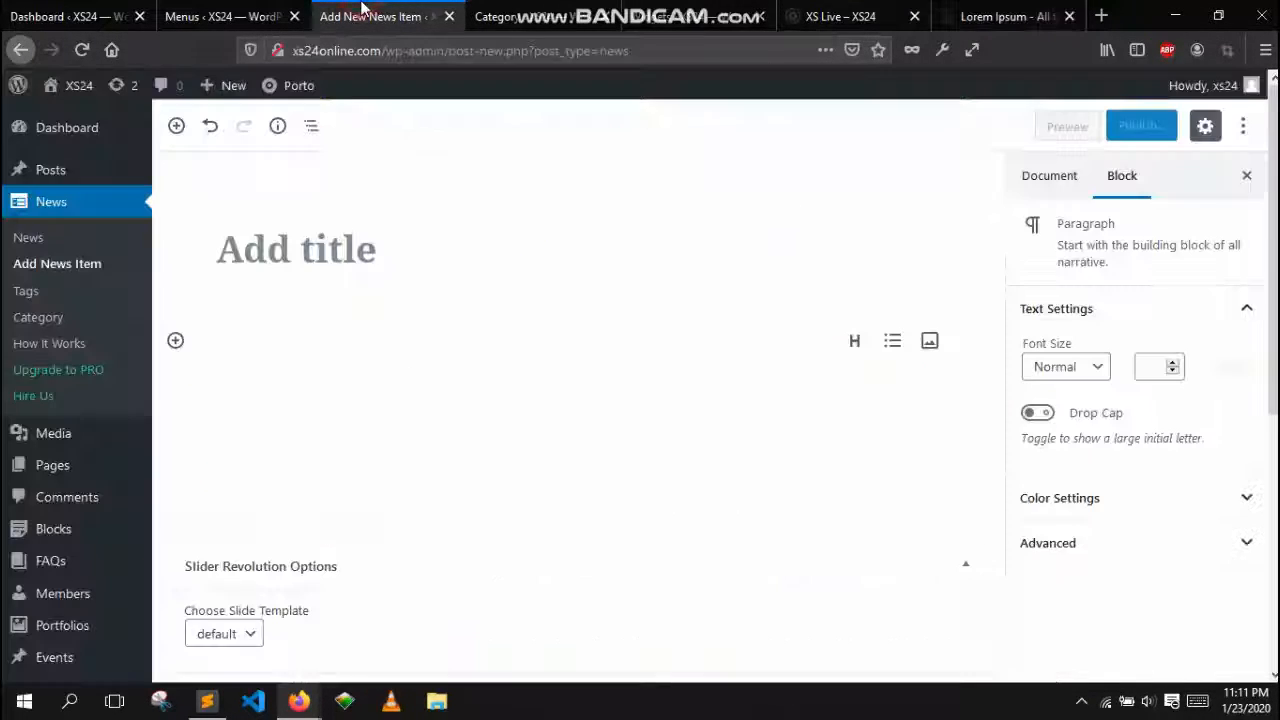
{"action": "right_click", "coordinate": [428, 263]}
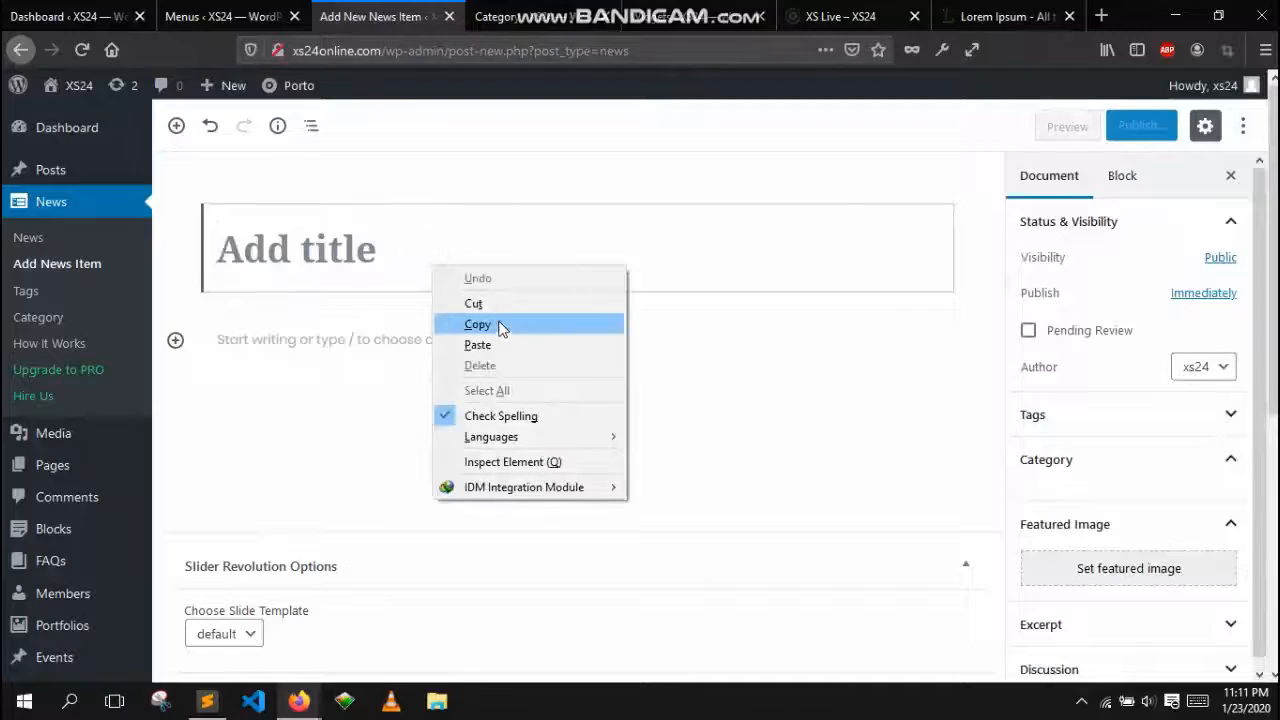
{"action": "left_click", "coordinate": [497, 344]}
{"action": "left_click", "coordinate": [456, 349]}
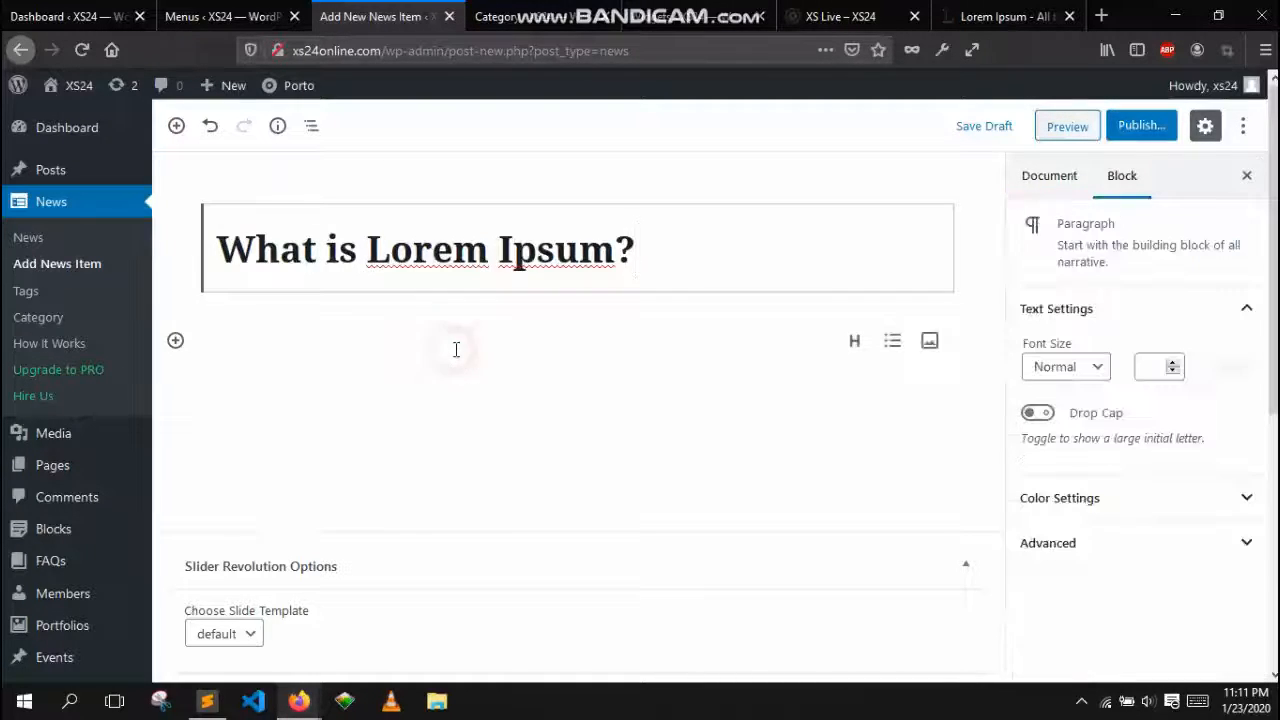
Add a Heading block with level H2 below the title
{"action": "left_click", "coordinate": [176, 341]}
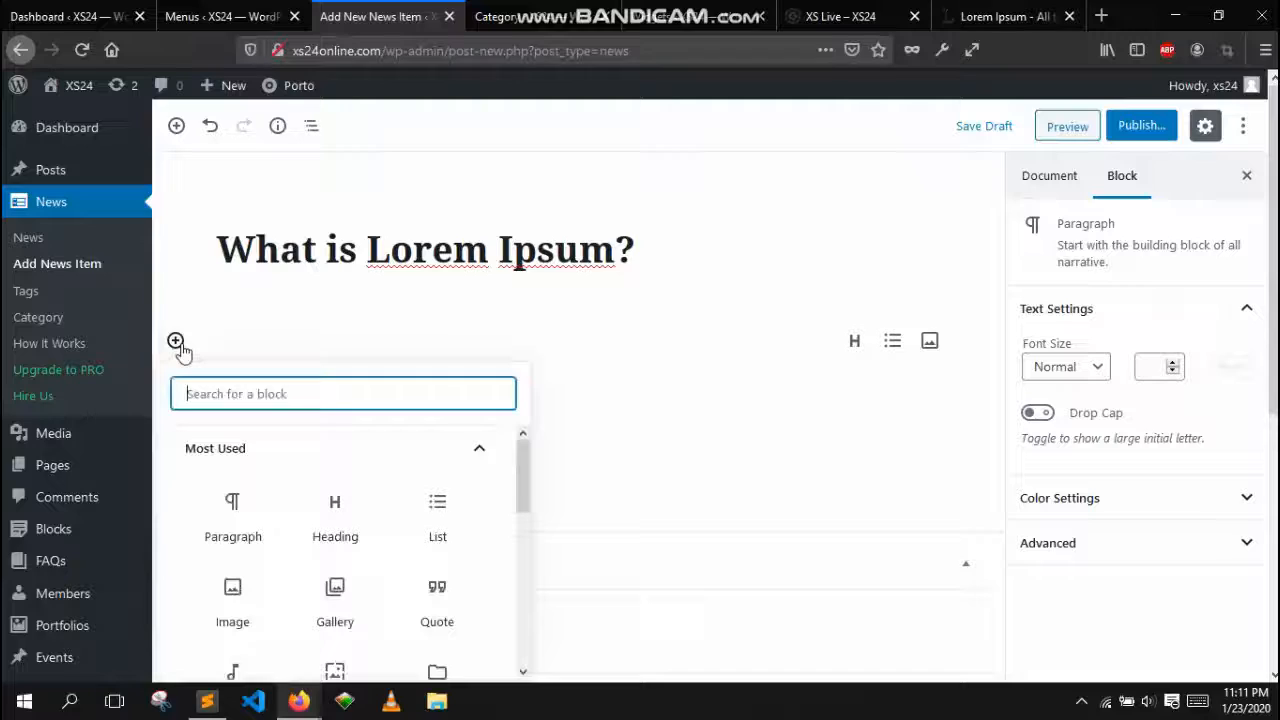
{"action": "left_click", "coordinate": [333, 503]}
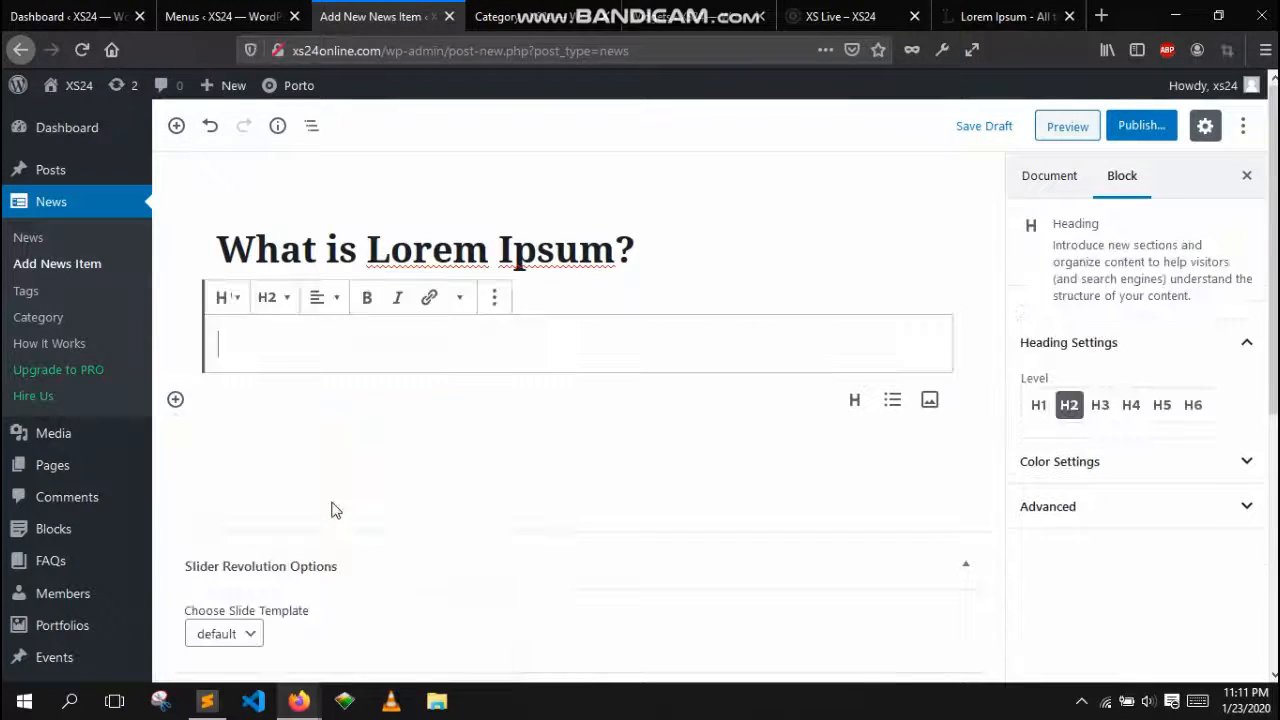
{"action": "left_click", "coordinate": [283, 306]}
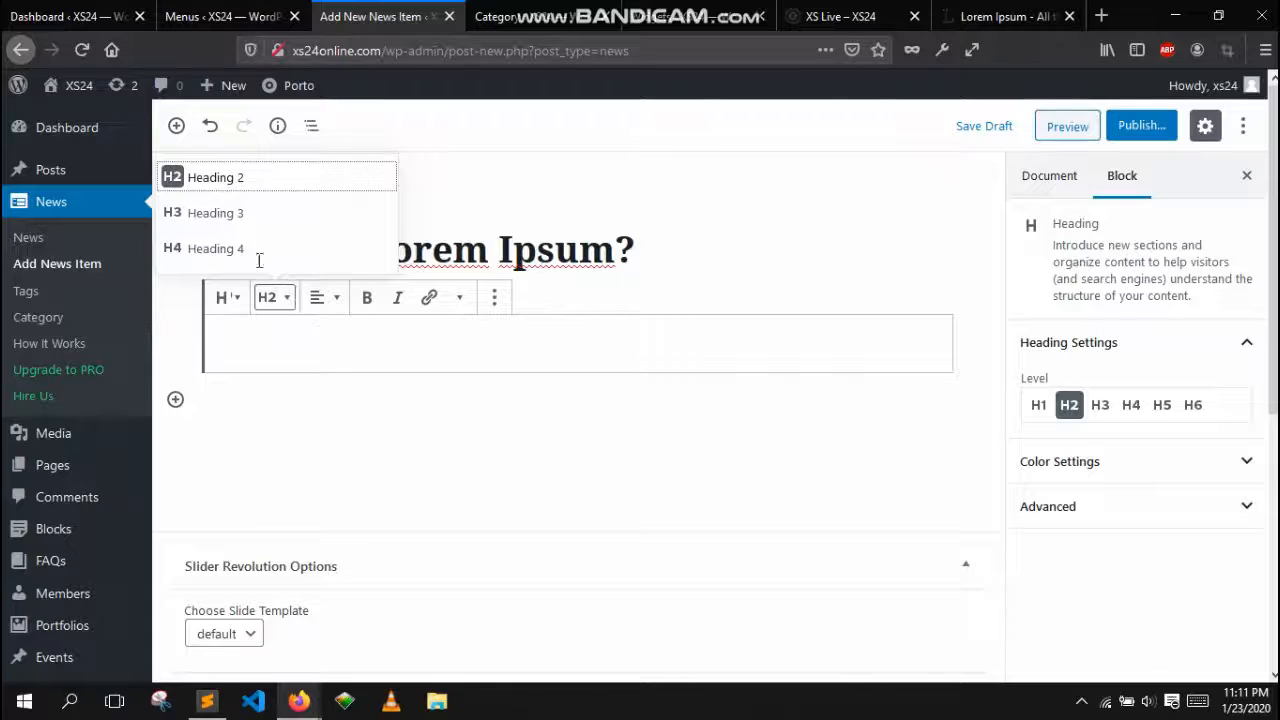
{"action": "left_click", "coordinate": [261, 184]}
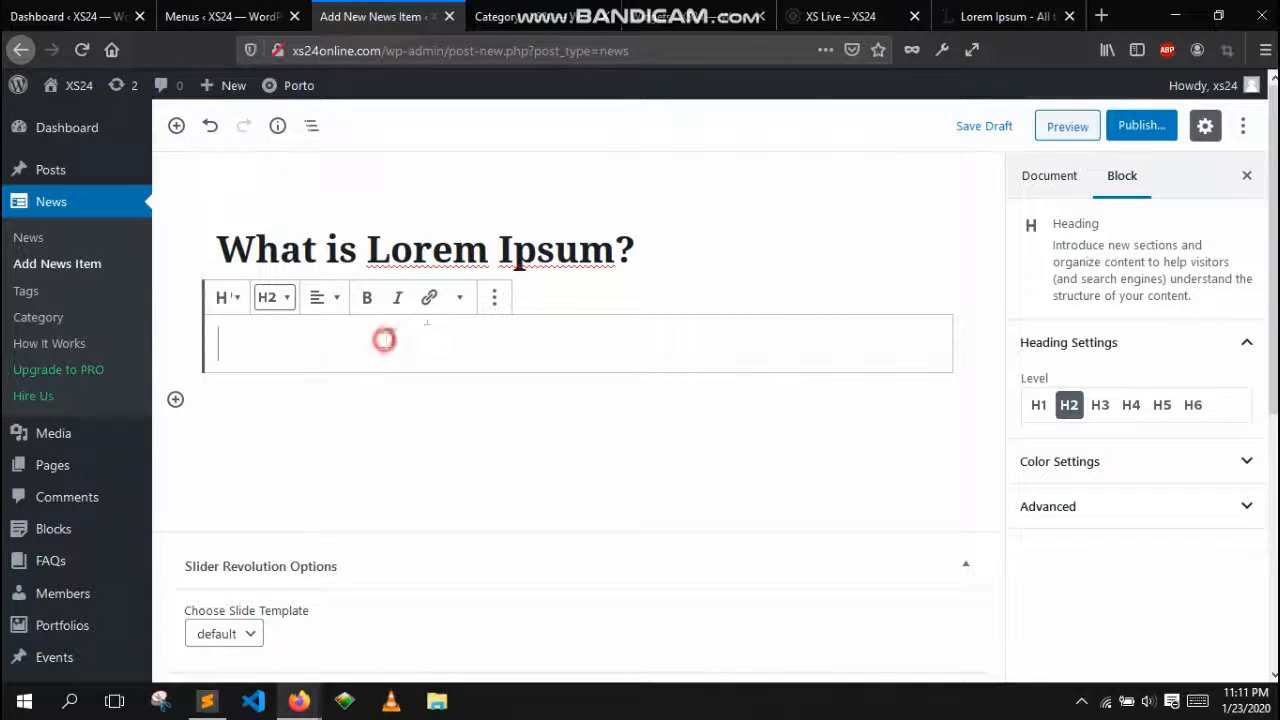
Copy the "Why do we use it?" heading from the lipsum.com page
{"action": "left_click", "coordinate": [1000, 16]}
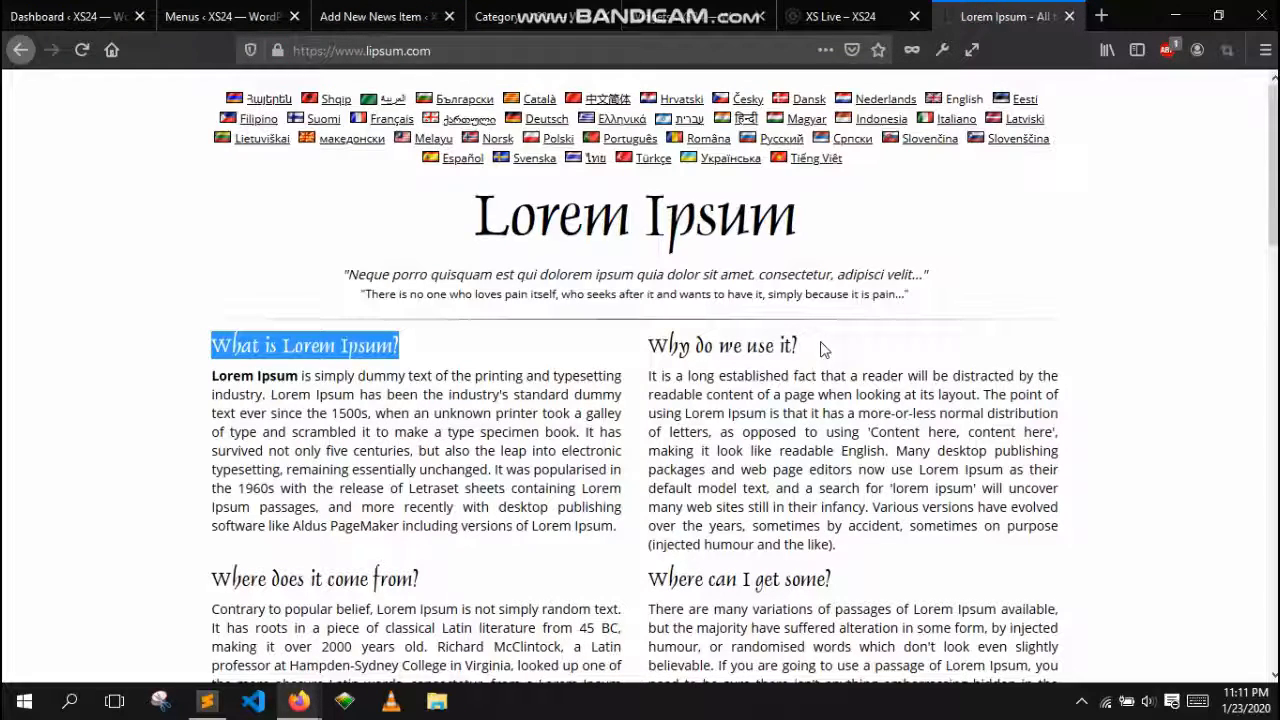
{"action": "left_click_drag", "start_coordinate": [823, 348], "coordinate": [650, 346]}
{"action": "right_click", "coordinate": [680, 350]}
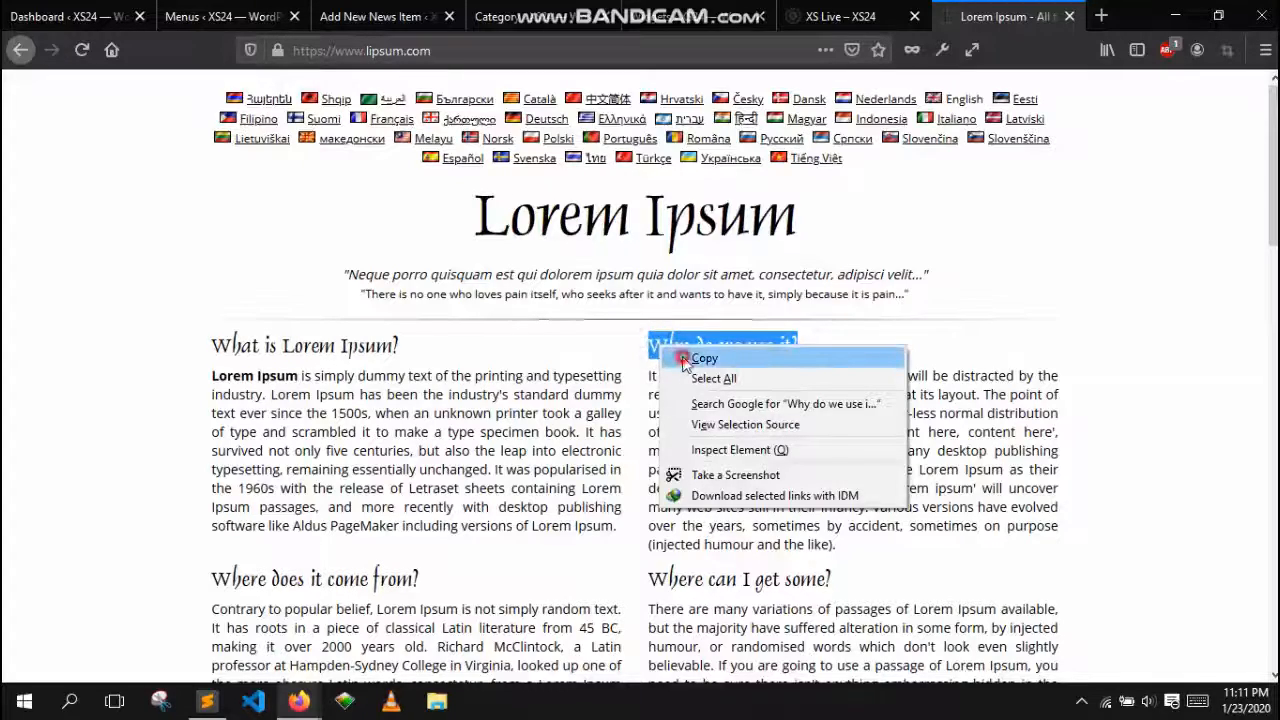
{"action": "left_click", "coordinate": [700, 358]}
Paste the copied text into the new heading block
{"action": "left_click", "coordinate": [380, 16]}
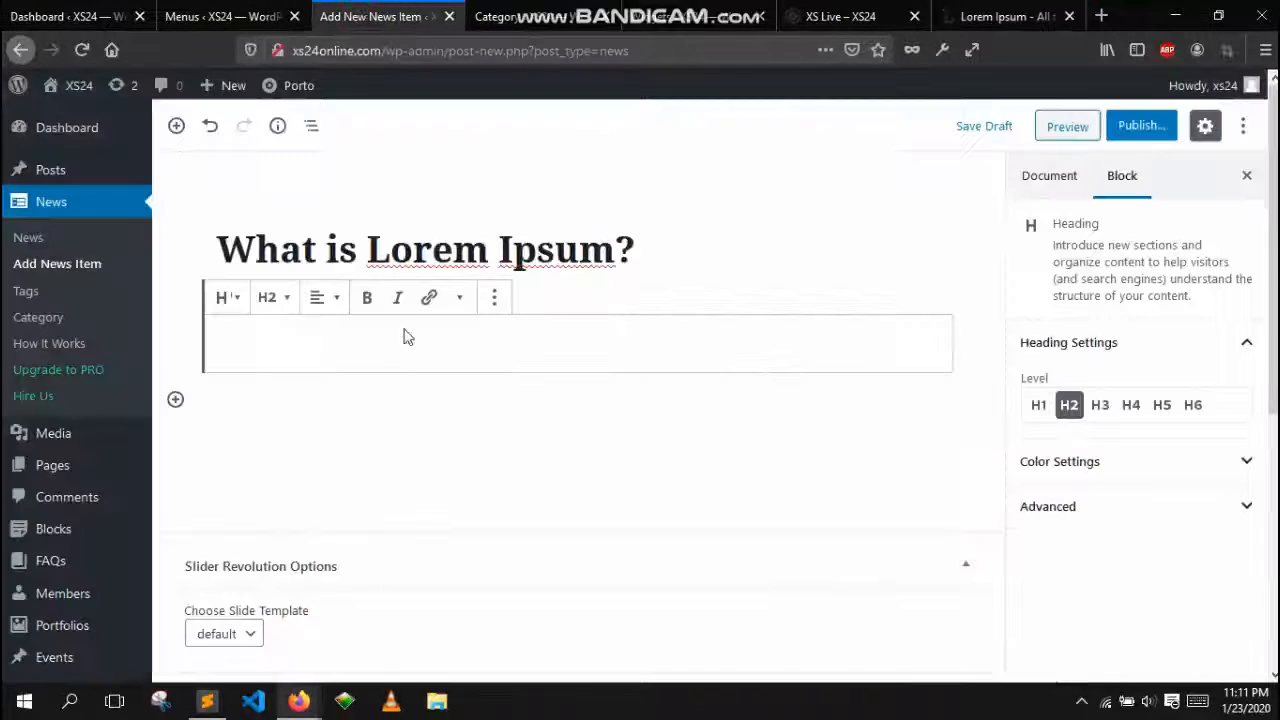
{"action": "right_click", "coordinate": [304, 342]}
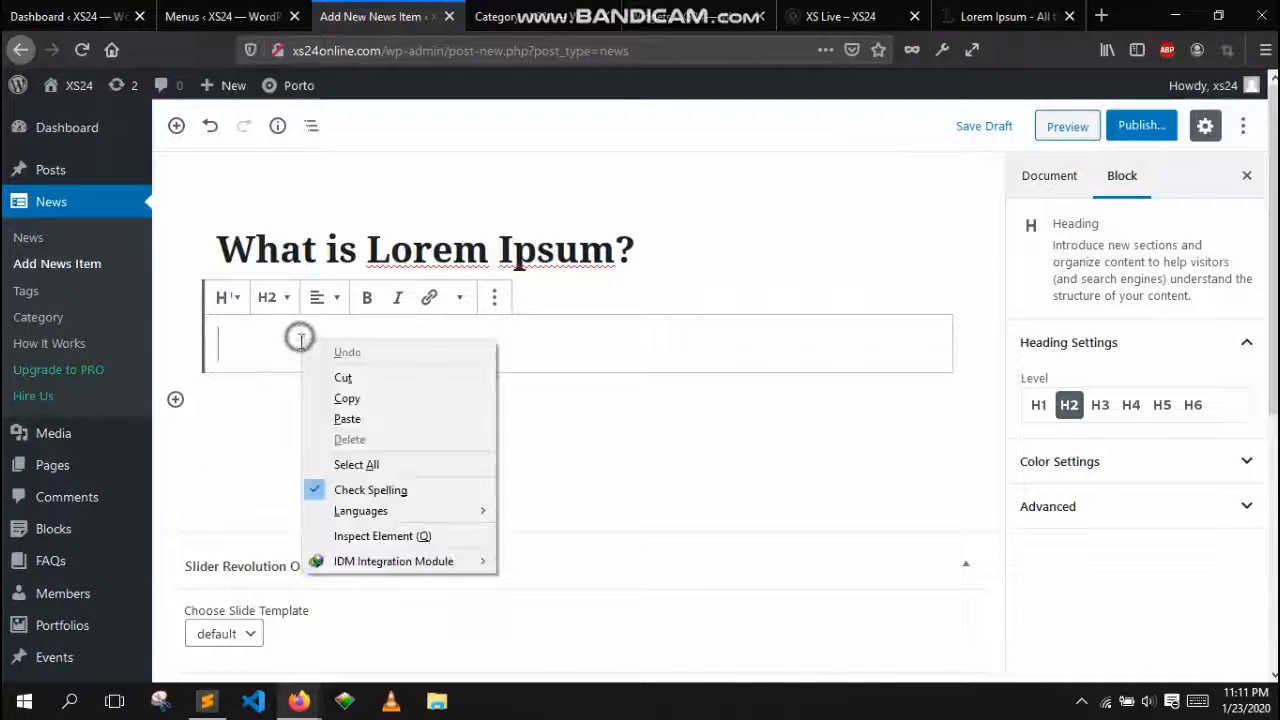
{"action": "left_click", "coordinate": [348, 419]}
Select the whole heading text and make it bold
{"action": "left_click_drag", "start_coordinate": [432, 341], "coordinate": [214, 346]}
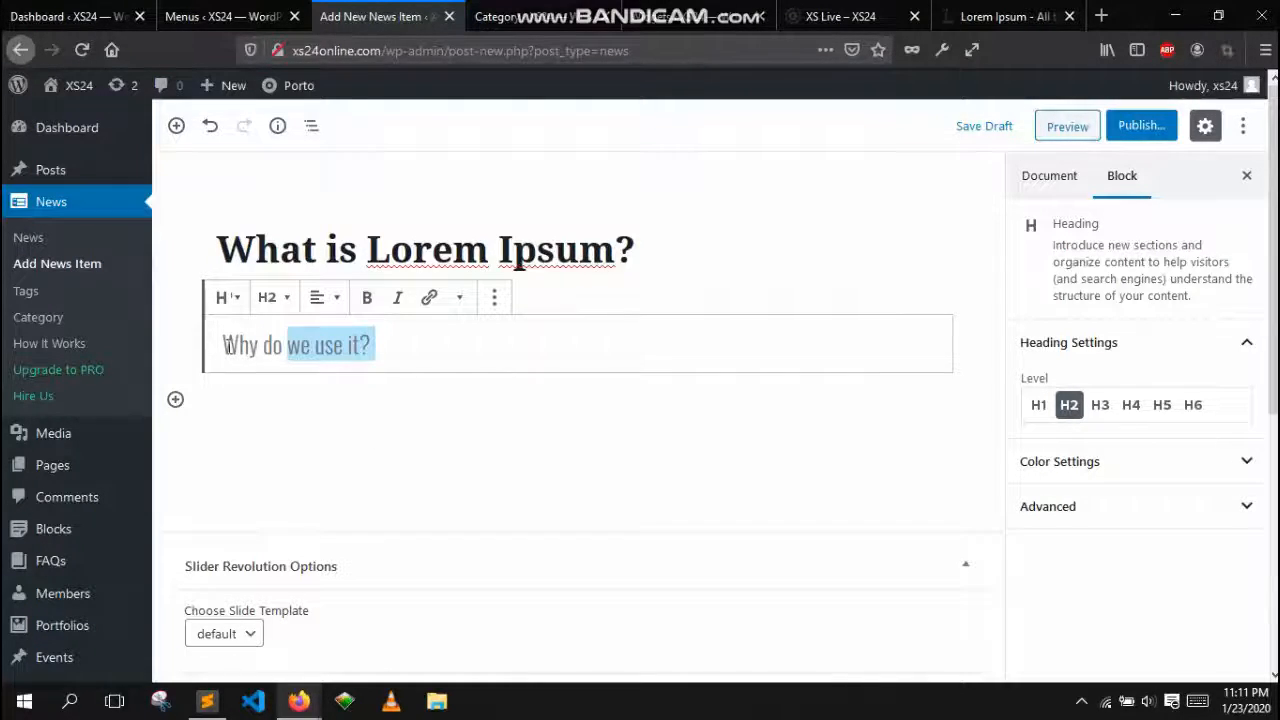
{"action": "left_click", "coordinate": [228, 345]}
{"action": "left_click_drag", "start_coordinate": [388, 347], "coordinate": [406, 349]}
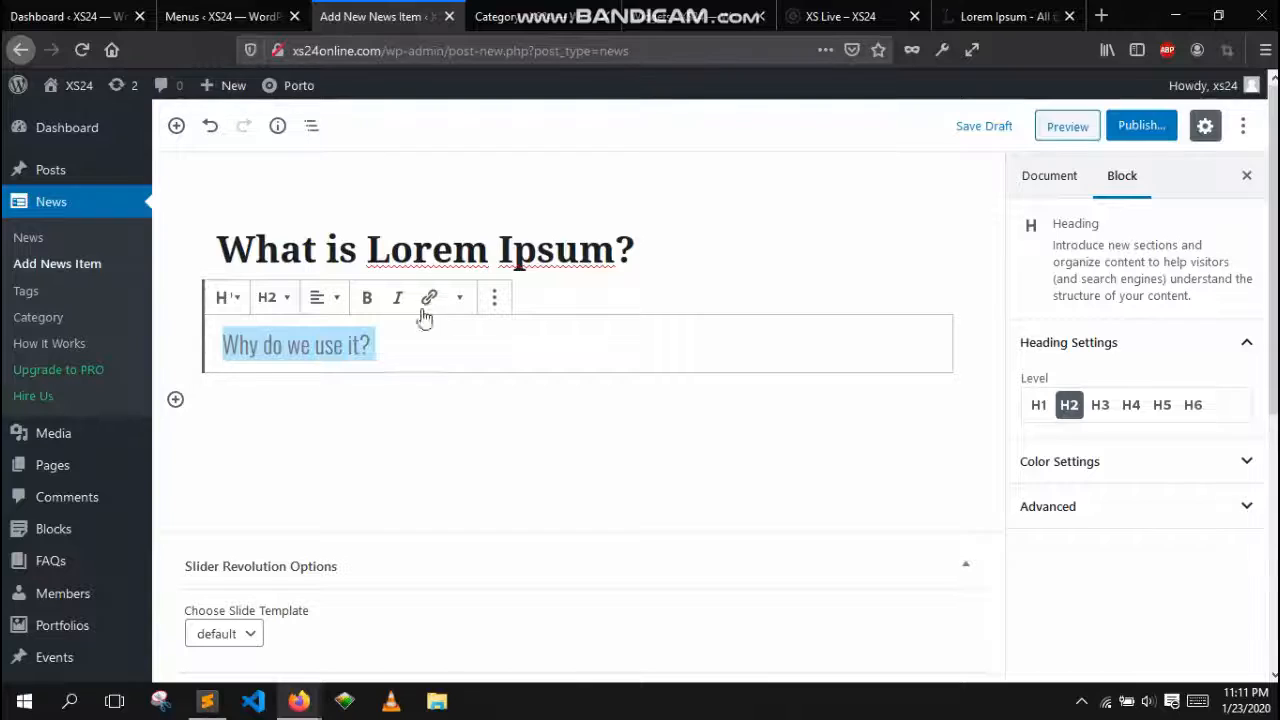
{"action": "left_click", "coordinate": [369, 305]}
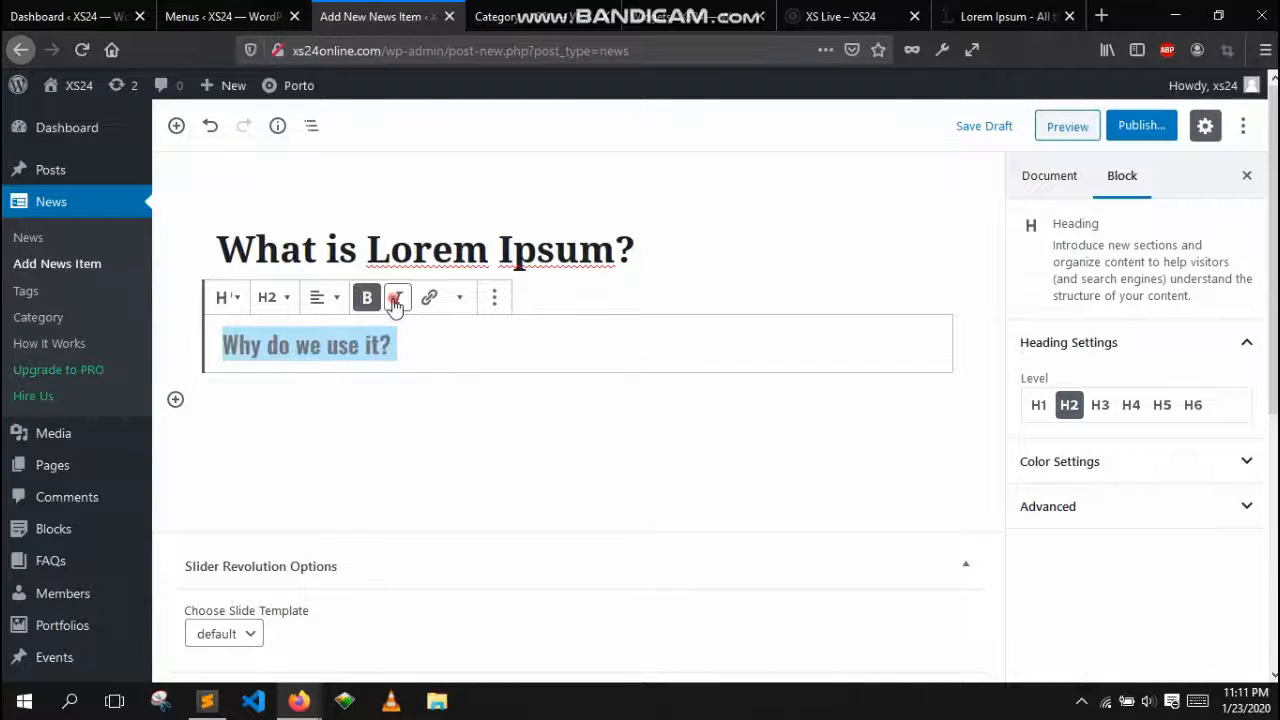
Browse the heading's extra formatting and block options menus, then reselect the whole heading text and toggle bold
{"action": "left_click", "coordinate": [396, 303]}
{"action": "left_click", "coordinate": [397, 302]}
{"action": "left_click", "coordinate": [467, 300]}
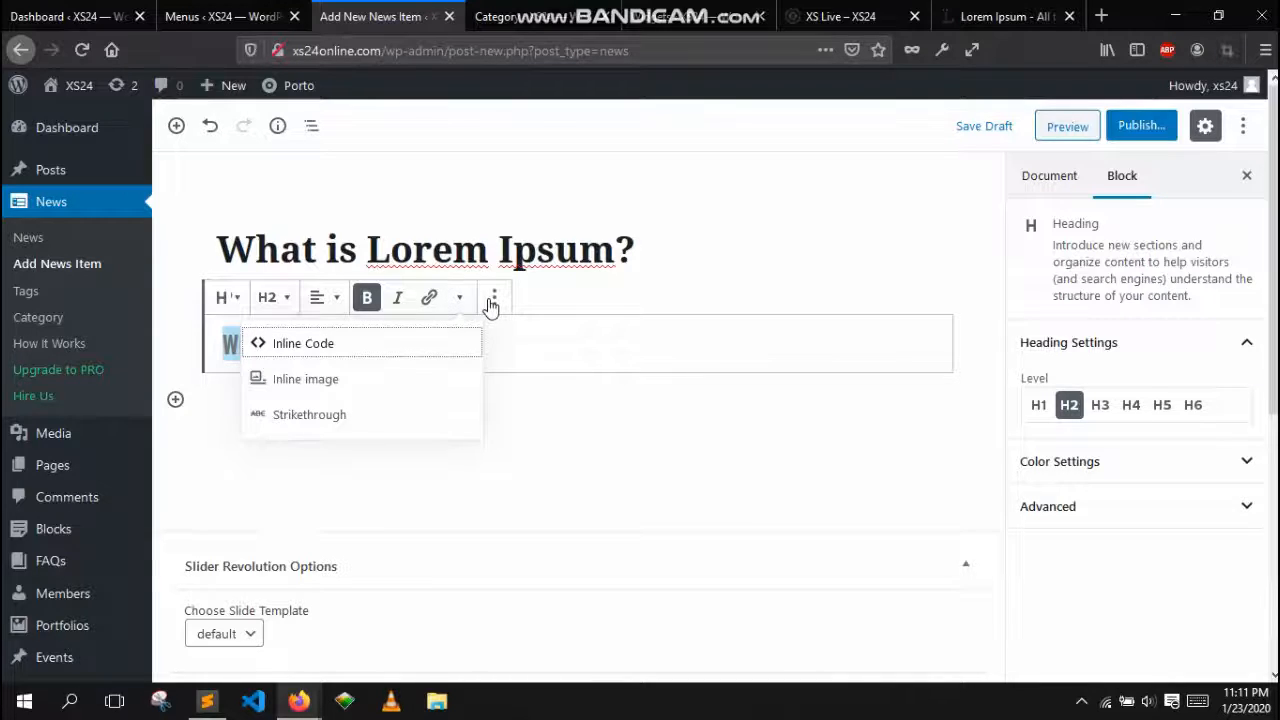
{"action": "left_click", "coordinate": [492, 300]}
{"action": "left_click", "coordinate": [492, 300]}
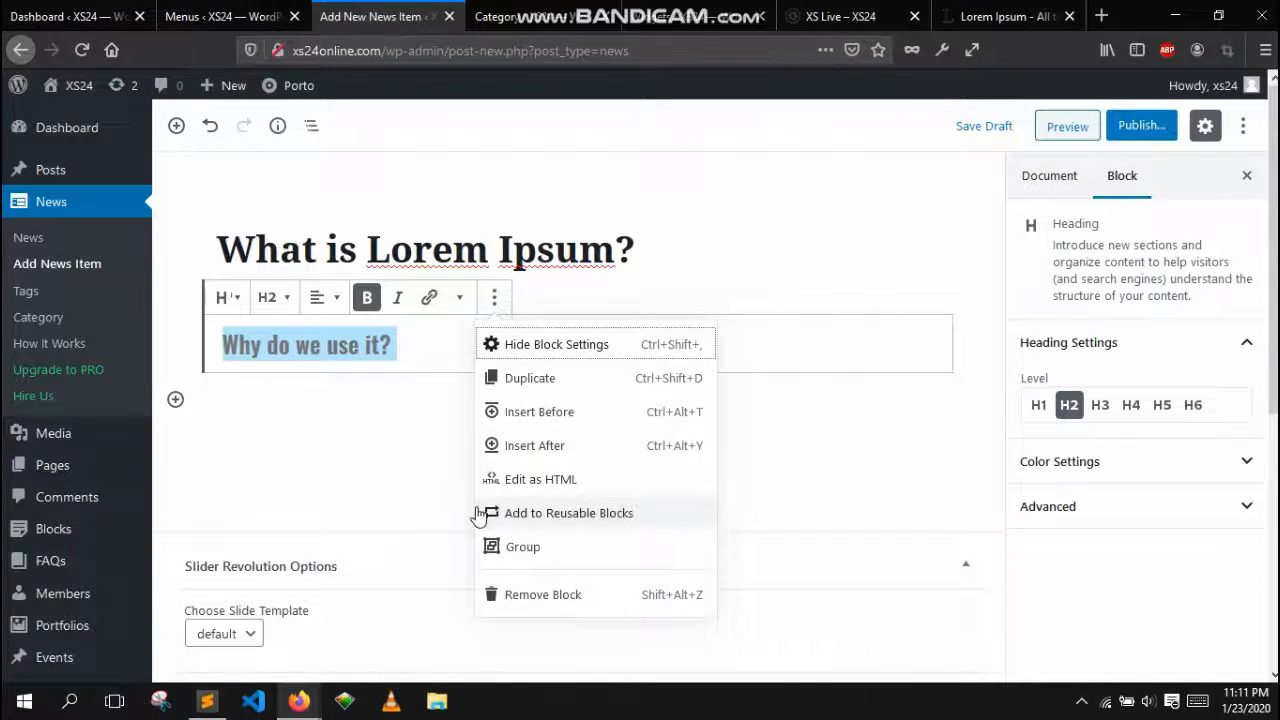
{"action": "left_click", "coordinate": [439, 447]}
{"action": "left_click", "coordinate": [438, 347]}
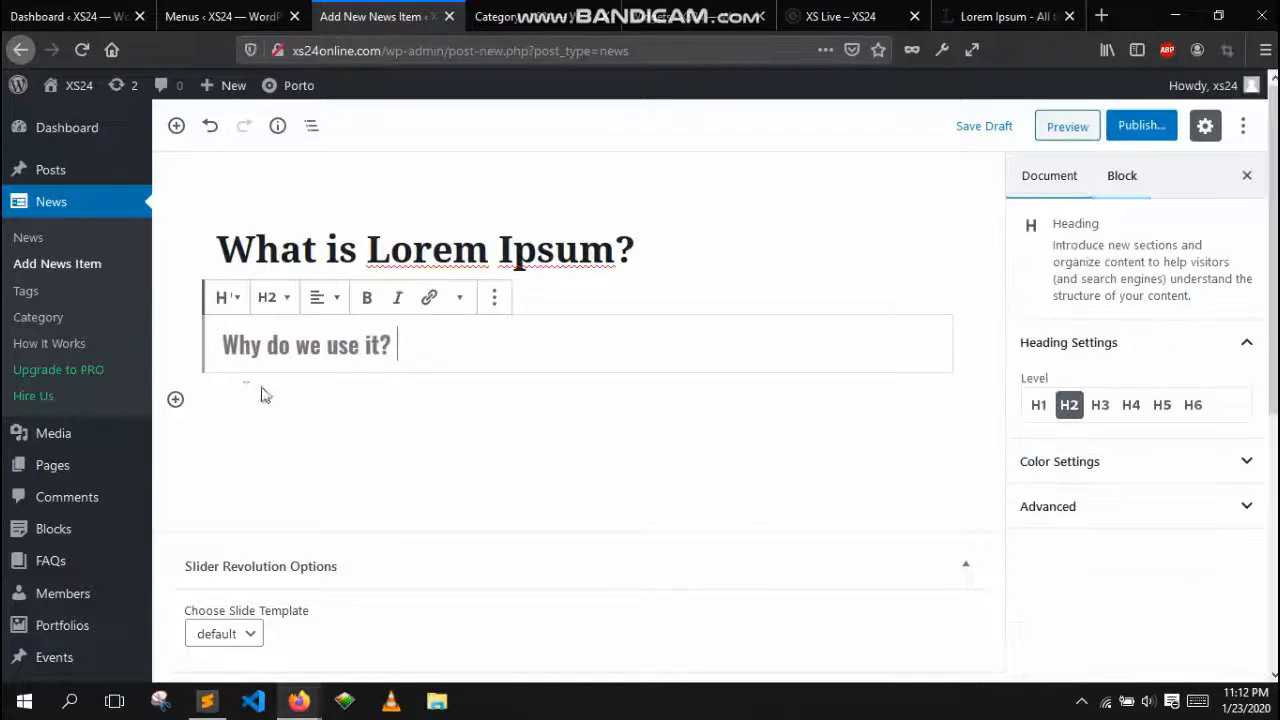
{"action": "left_click_drag", "start_coordinate": [431, 351], "coordinate": [217, 357]}
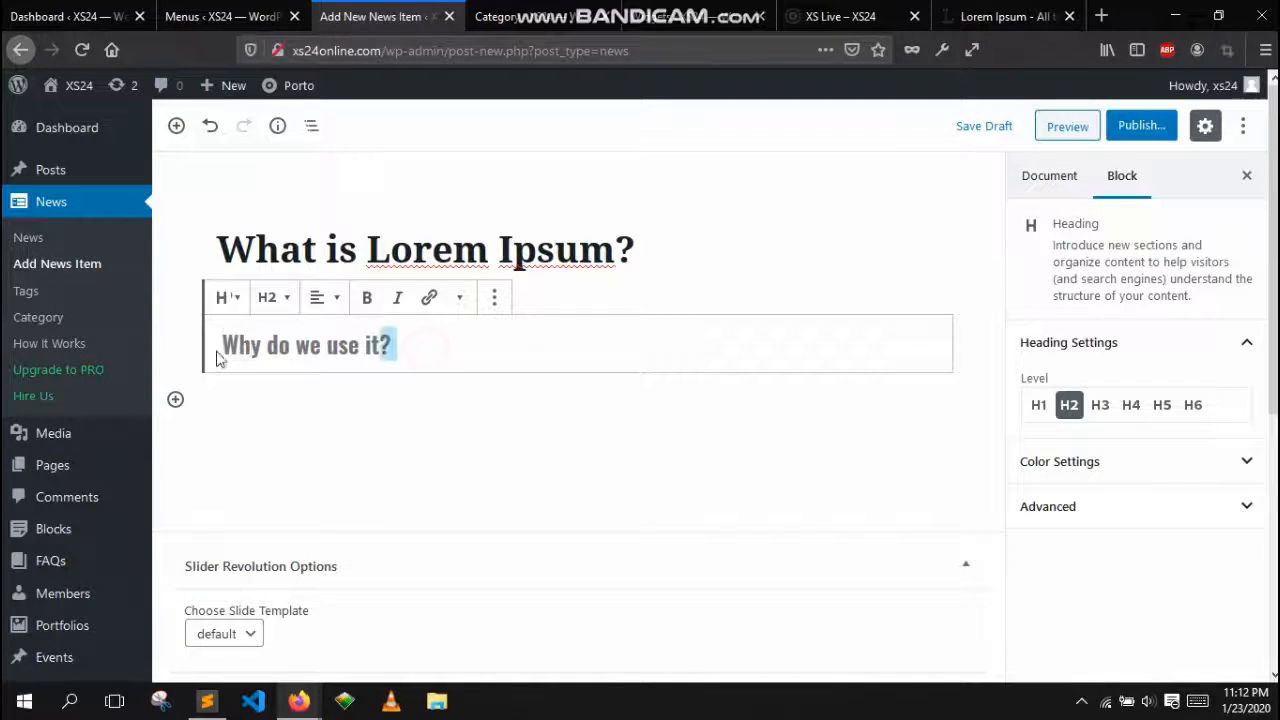
{"action": "key", "text": "ctrl+b"}
Insert an Image block below the heading using Badminton.jpg from the media library
{"action": "left_click", "coordinate": [261, 391]}
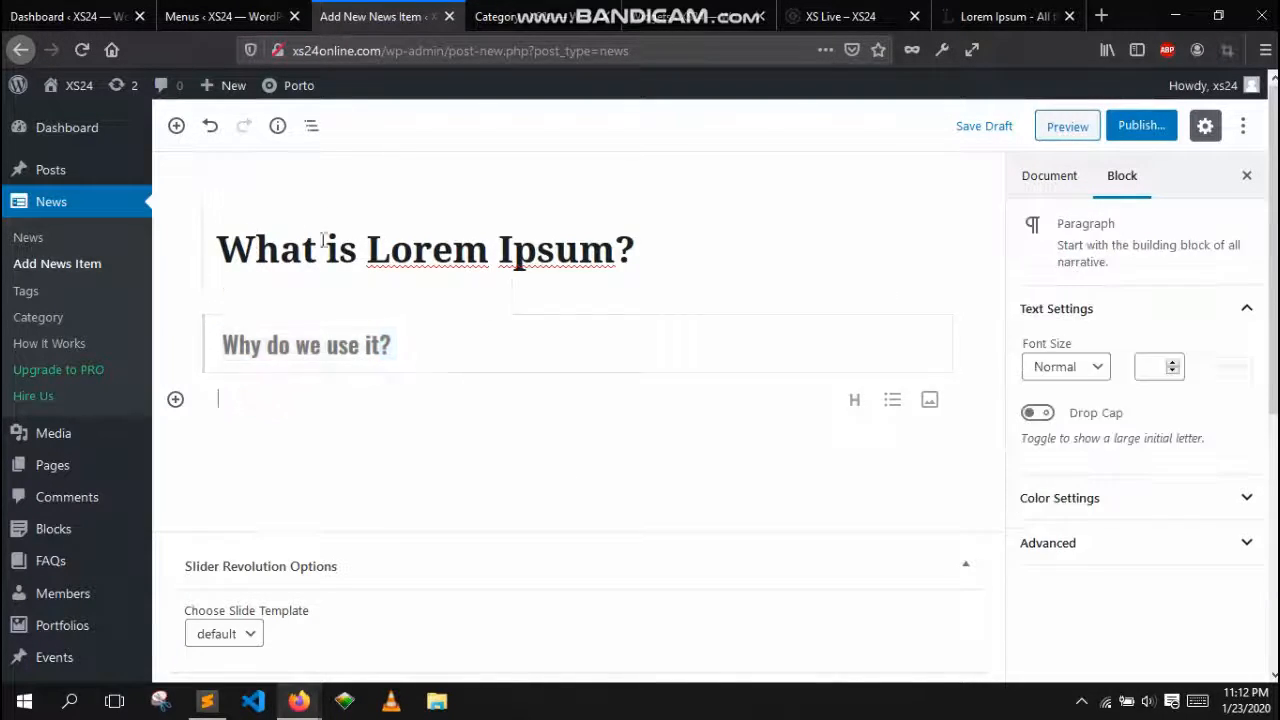
{"action": "left_click", "coordinate": [174, 401]}
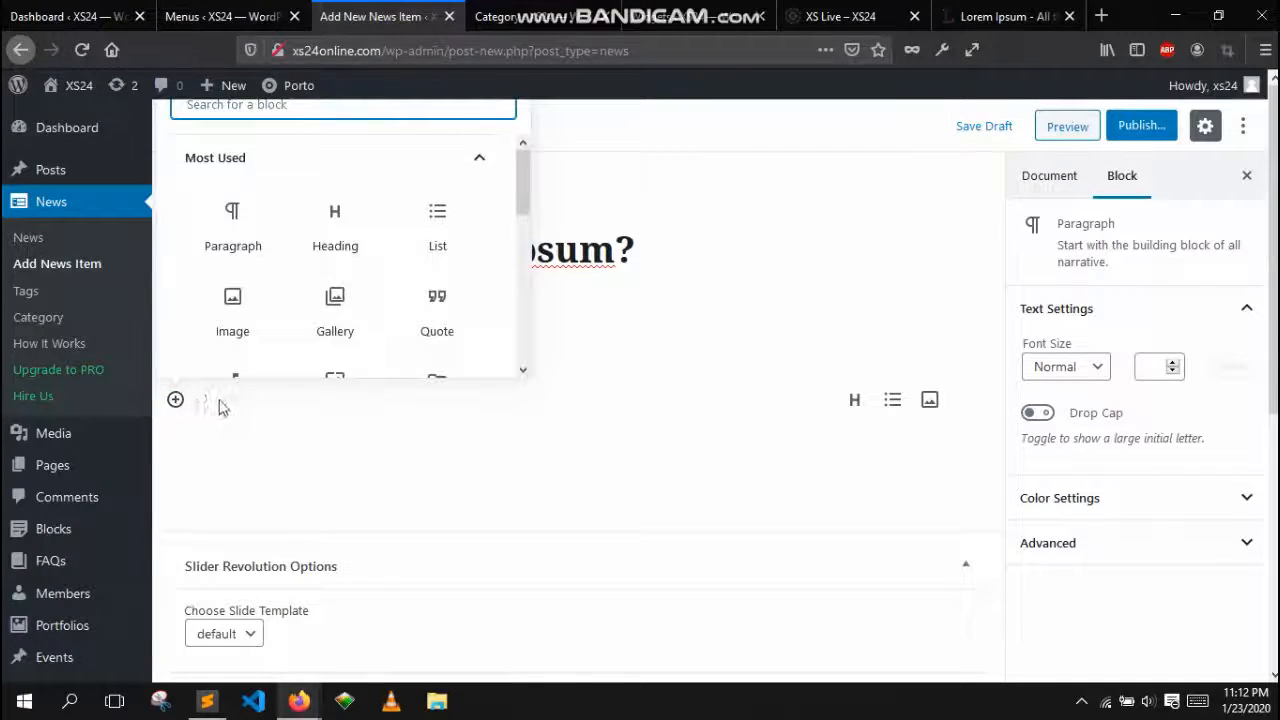
{"action": "left_click", "coordinate": [236, 310]}
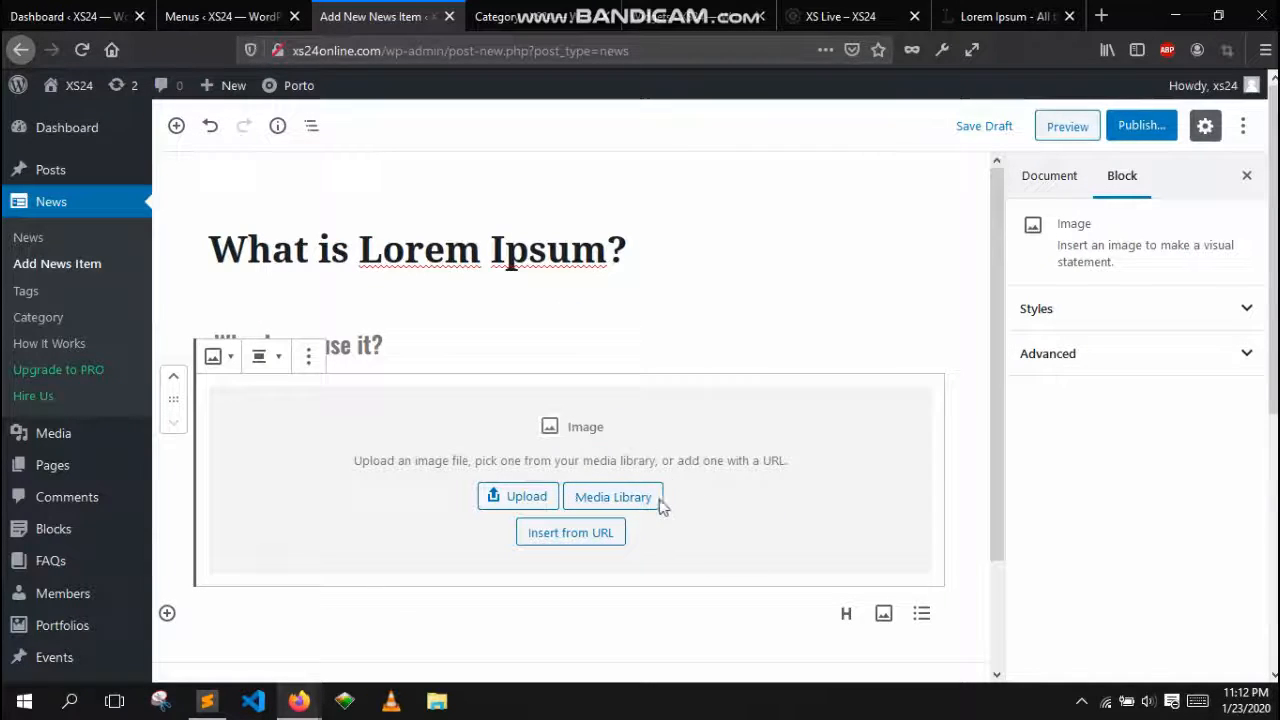
{"action": "left_click", "coordinate": [652, 498]}
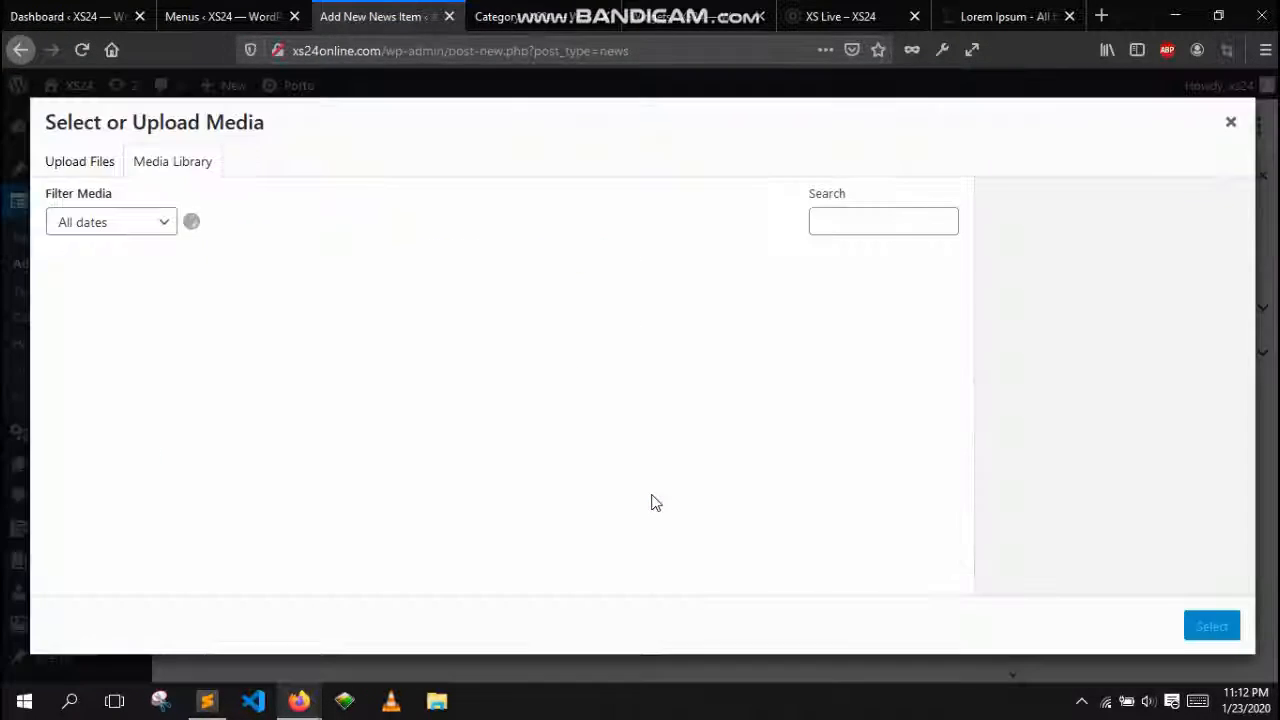
{"action": "left_click", "coordinate": [84, 167]}
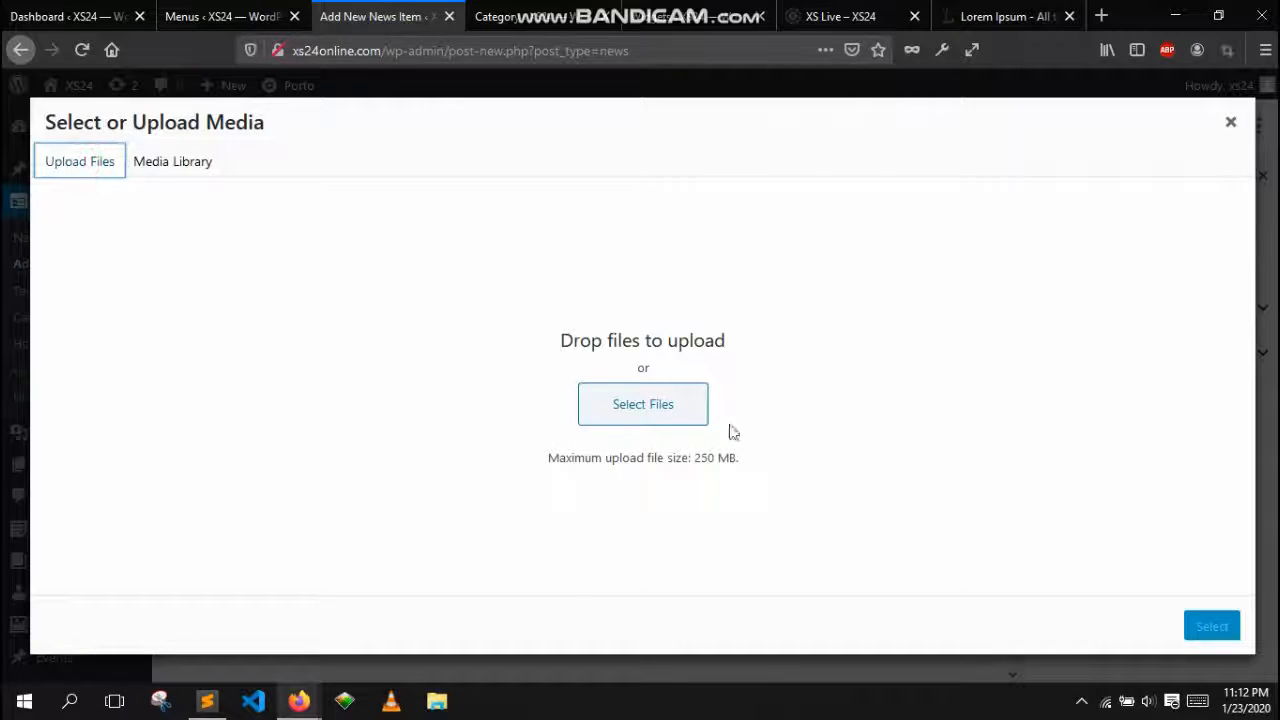
{"action": "left_click", "coordinate": [166, 169]}
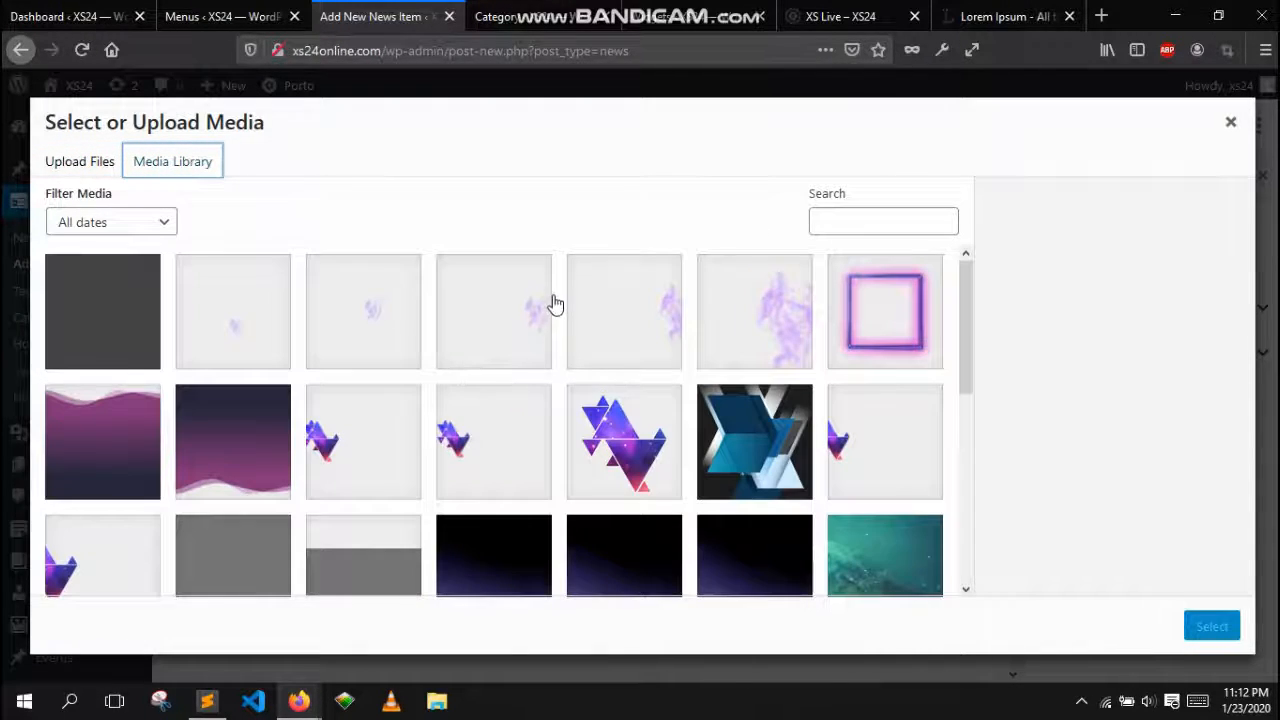
{"action": "scroll", "coordinate": [706, 373], "scroll_direction": "down", "scroll_amount": 5}
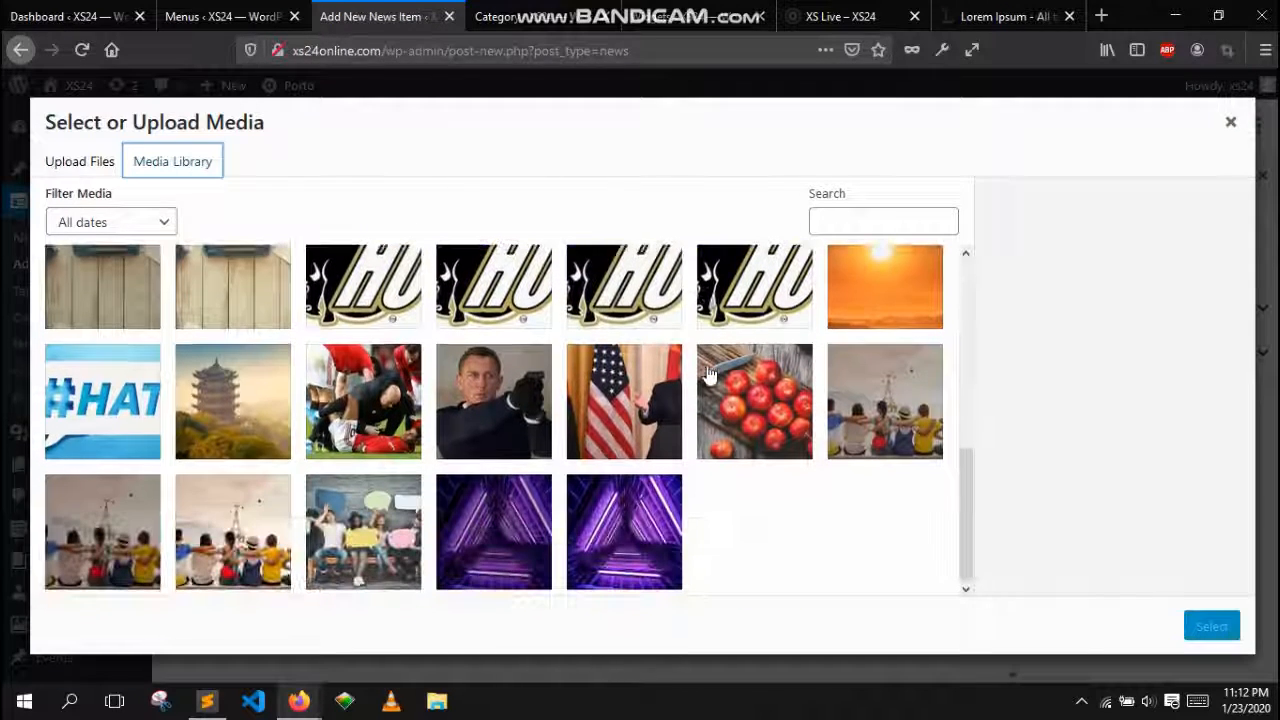
{"action": "scroll", "coordinate": [706, 373], "scroll_direction": "down", "scroll_amount": 3}
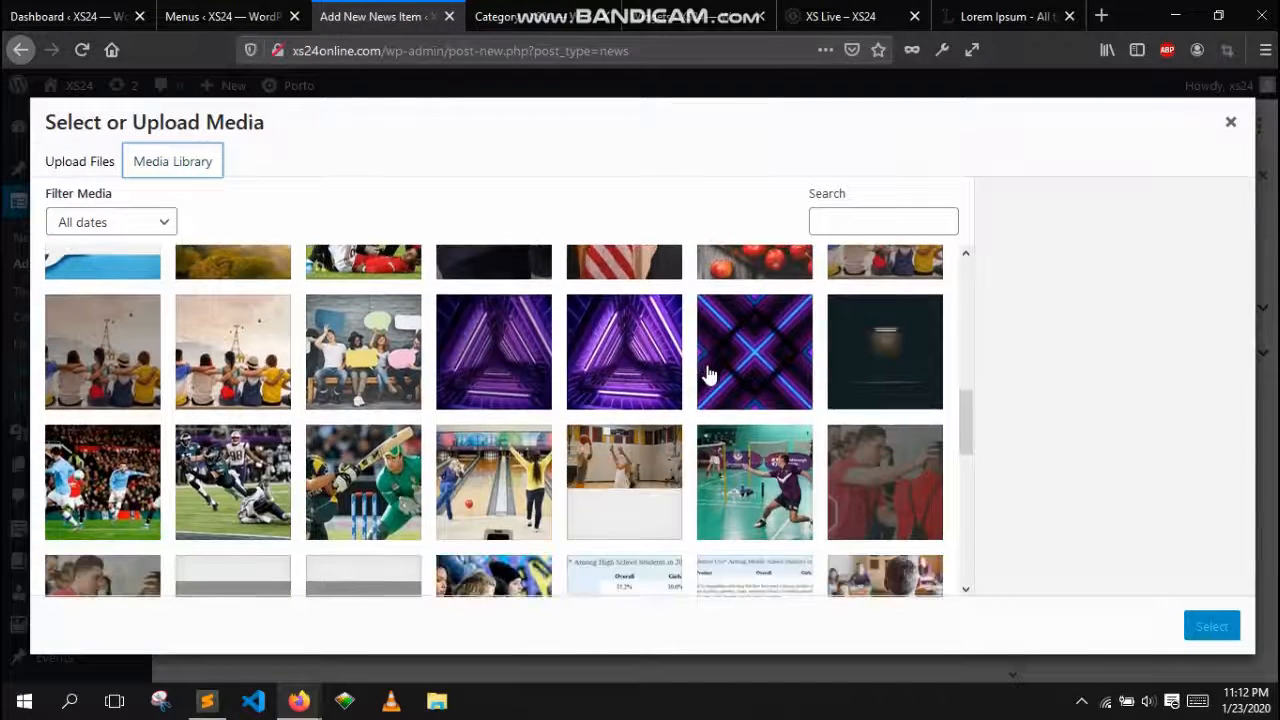
{"action": "left_click", "coordinate": [463, 468]}
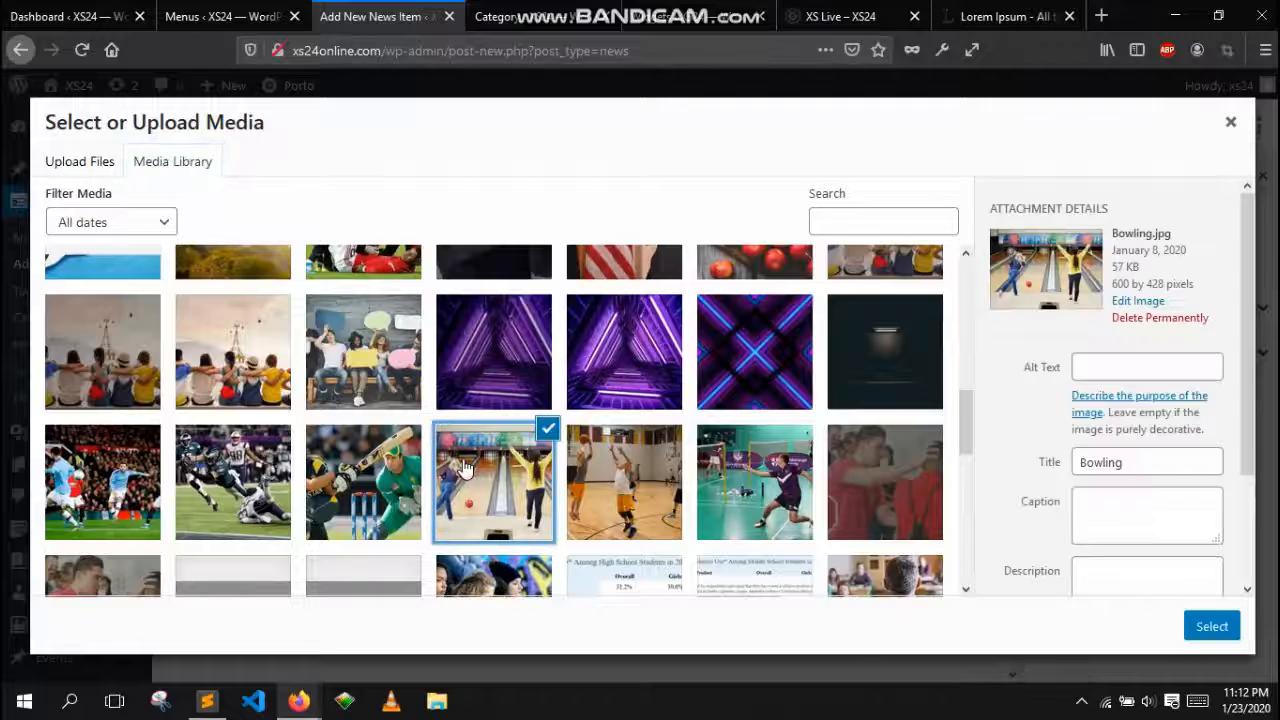
{"action": "left_click", "coordinate": [740, 483]}
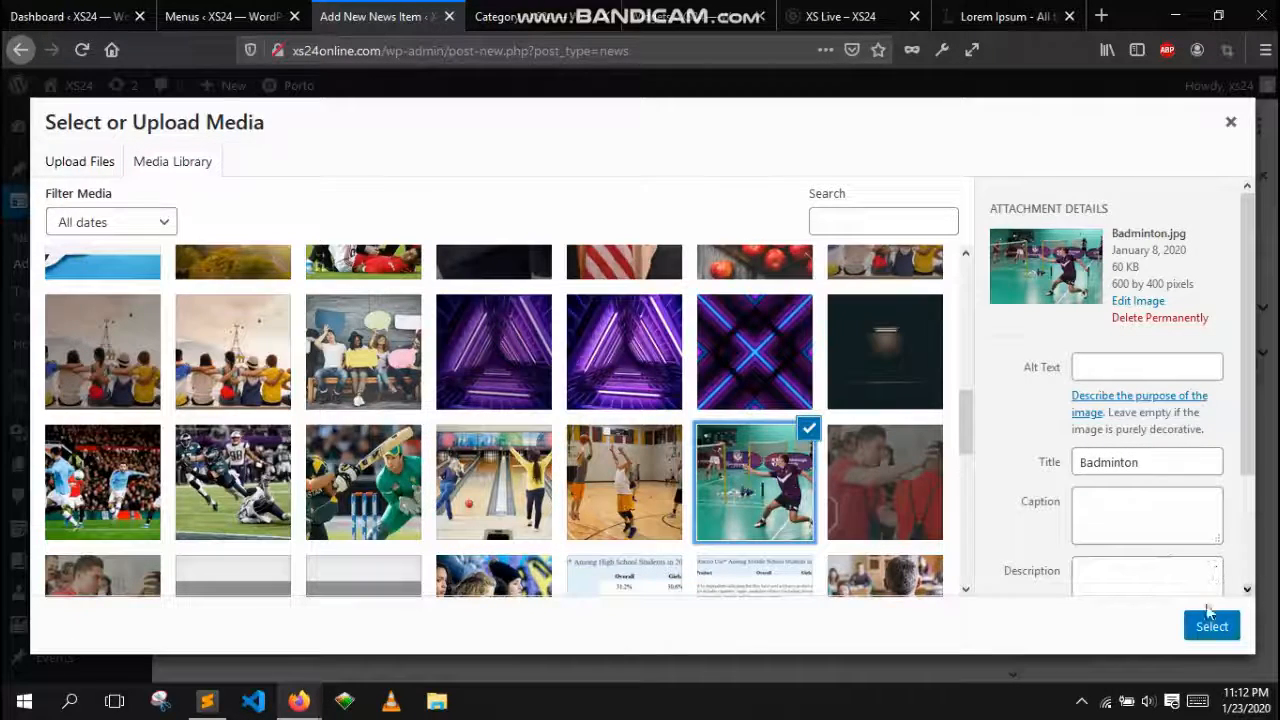
{"action": "scroll", "coordinate": [634, 466], "scroll_direction": "down", "scroll_amount": 2}
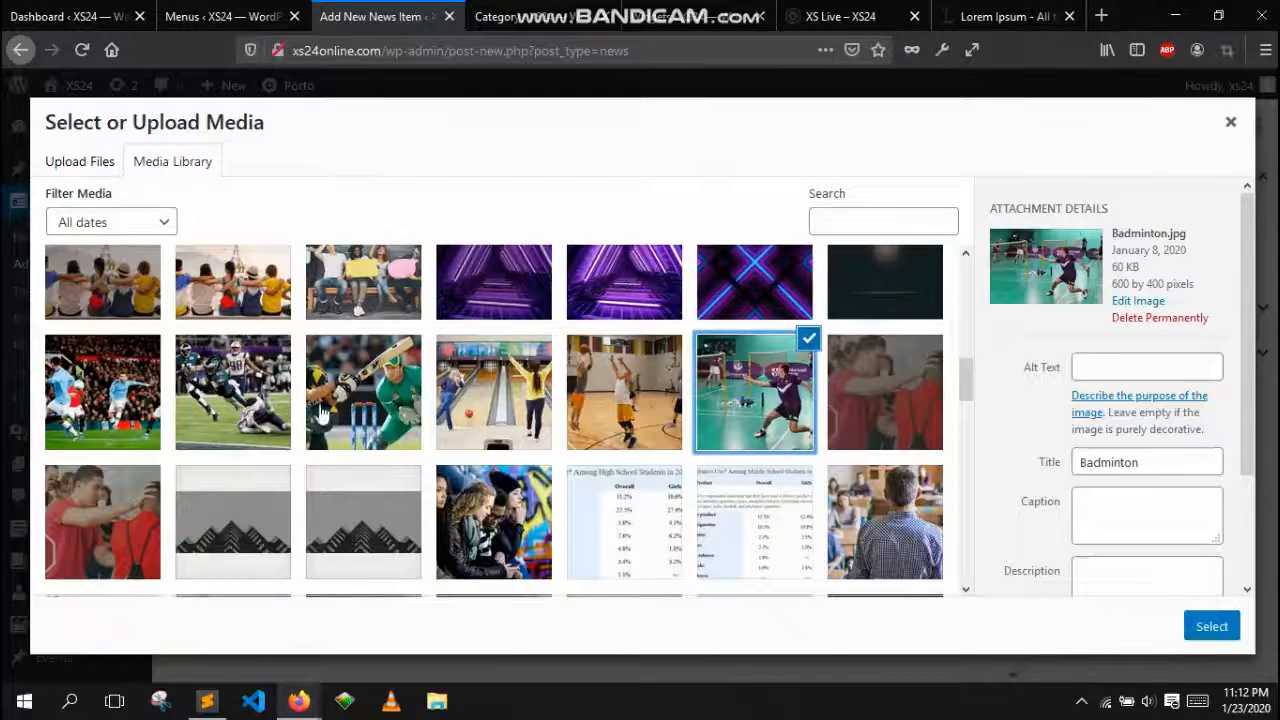
{"action": "left_click", "coordinate": [1213, 627]}
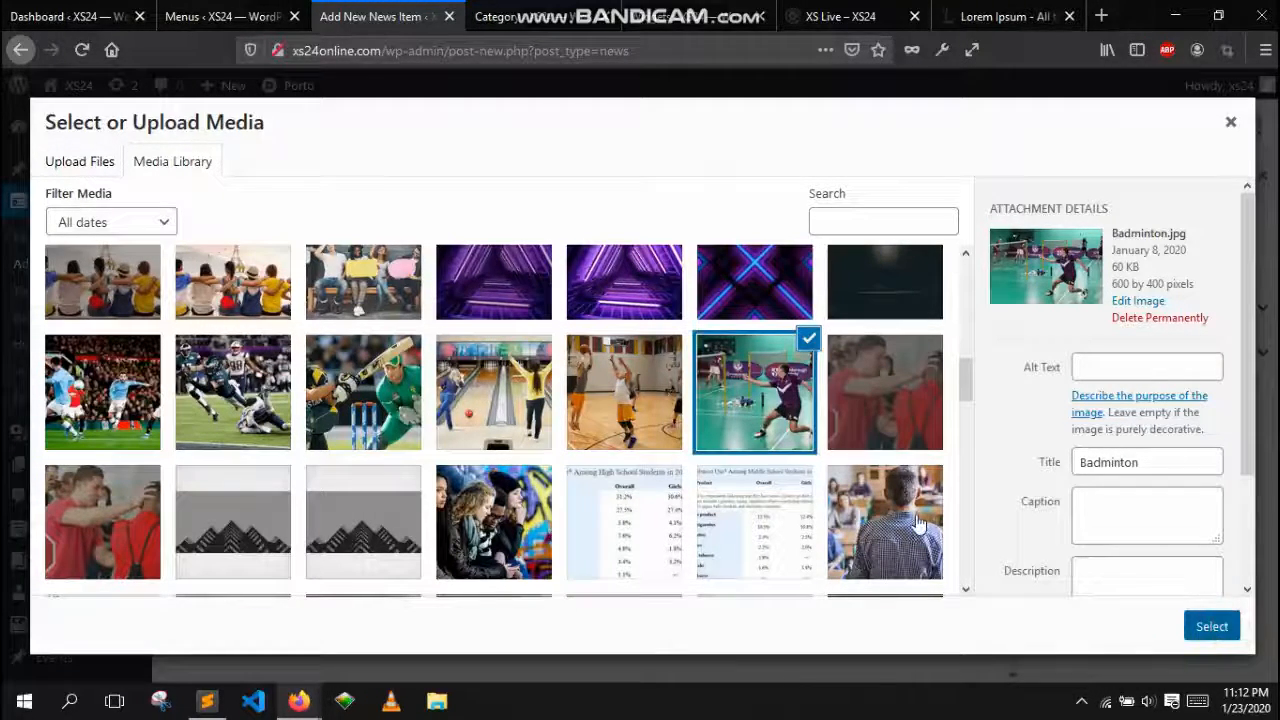
Add an empty Paragraph block below the badminton image
{"action": "scroll", "coordinate": [344, 424], "scroll_direction": "down", "scroll_amount": 2}
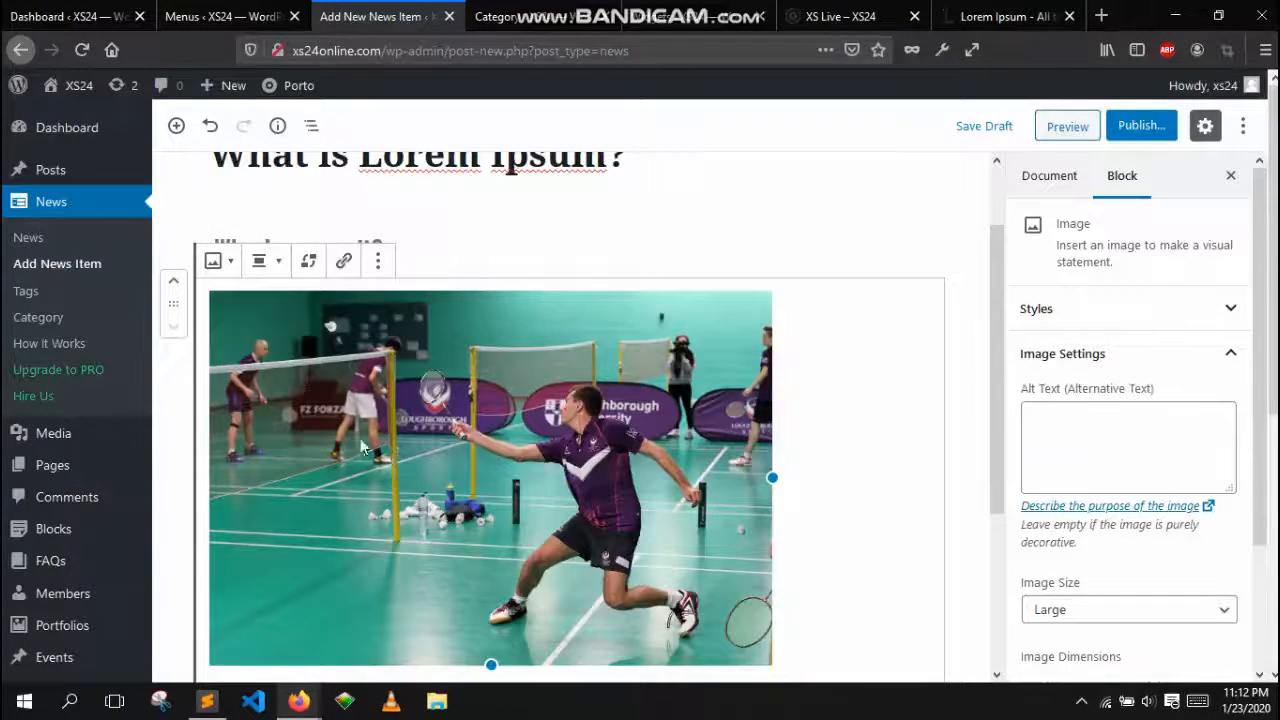
{"action": "scroll", "coordinate": [652, 446], "scroll_direction": "down", "scroll_amount": 4}
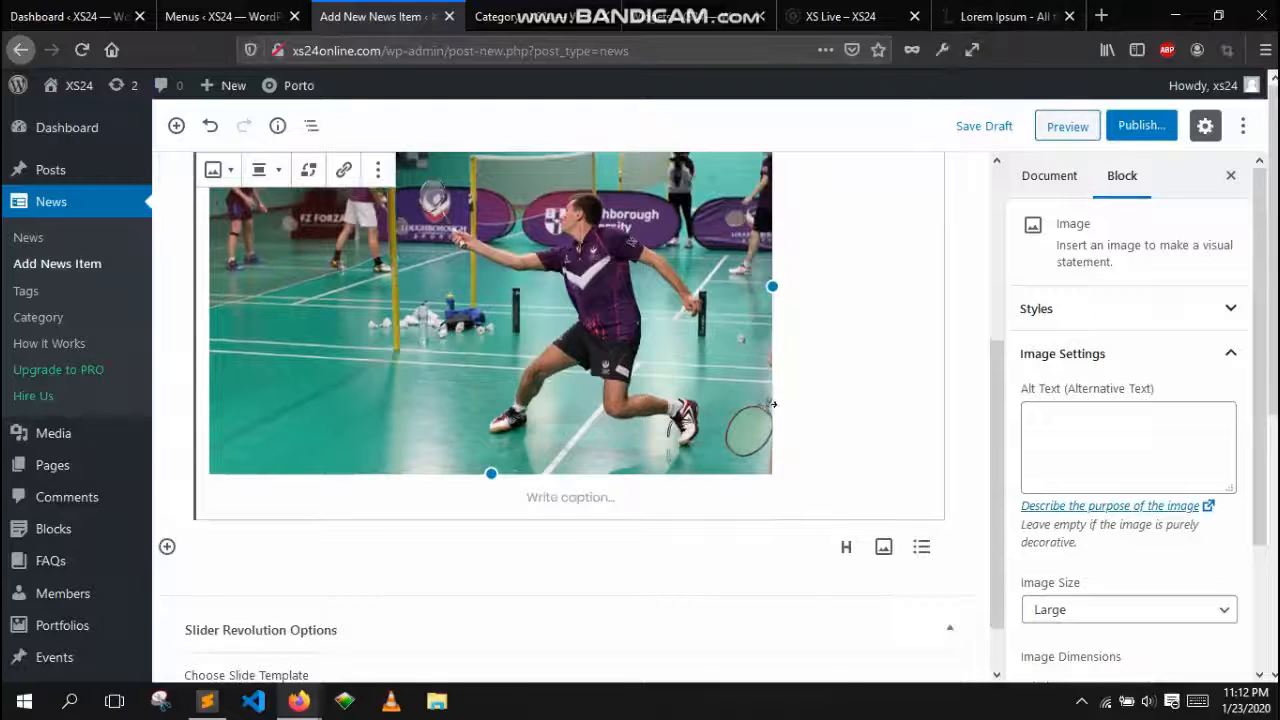
{"action": "left_click", "coordinate": [167, 548]}
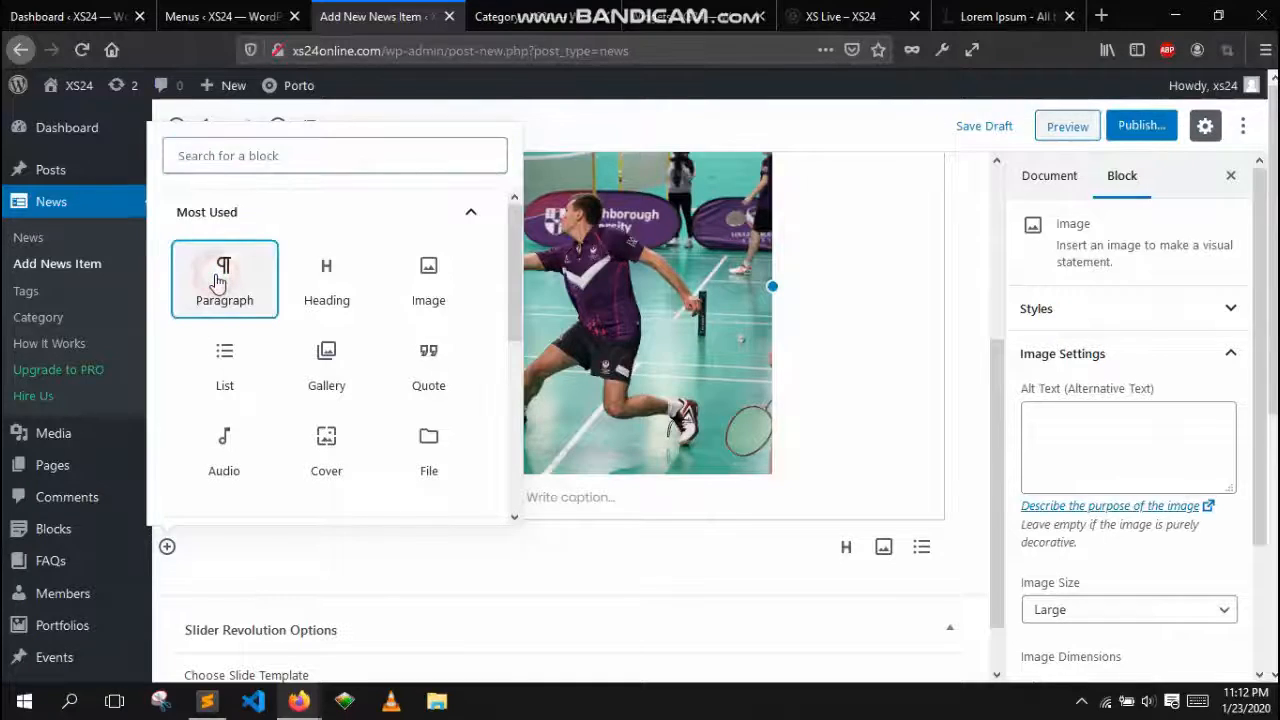
{"action": "left_click", "coordinate": [218, 283]}
Copy the first "What is Lorem Ipsum?" paragraph from the lipsum.com page
{"action": "left_click", "coordinate": [1005, 16]}
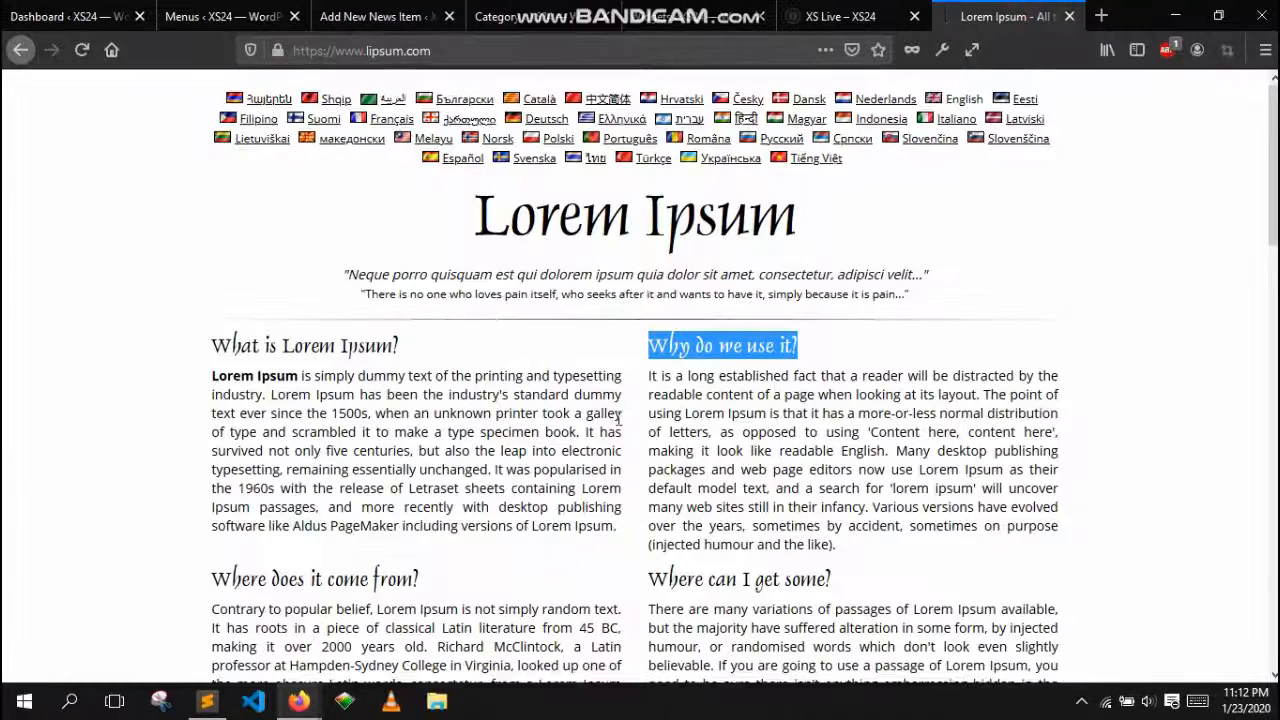
{"action": "scroll", "coordinate": [618, 420], "scroll_direction": "down", "scroll_amount": 2}
{"action": "left_click_drag", "start_coordinate": [618, 430], "coordinate": [211, 280]}
{"action": "right_click", "coordinate": [213, 280]}
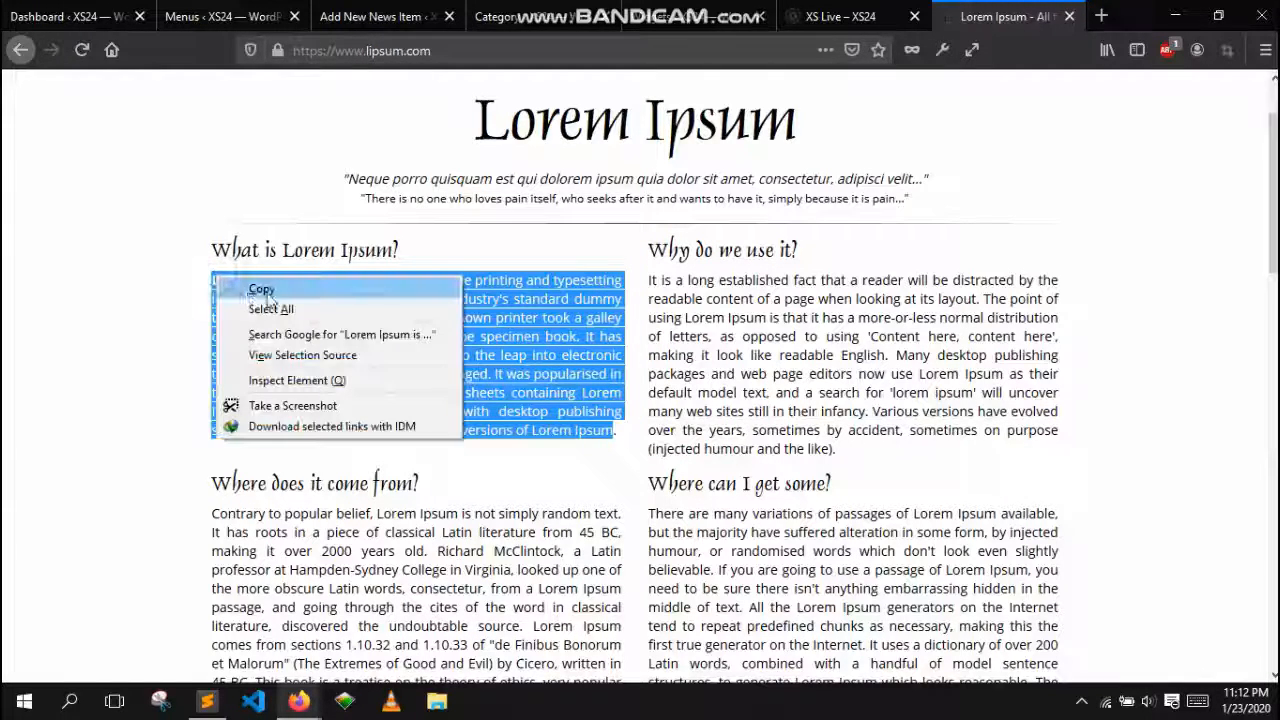
{"action": "left_click", "coordinate": [262, 289]}
Paste the copied Lorem Ipsum text into the new paragraph block
{"action": "left_click", "coordinate": [520, 16]}
{"action": "left_click", "coordinate": [375, 16]}
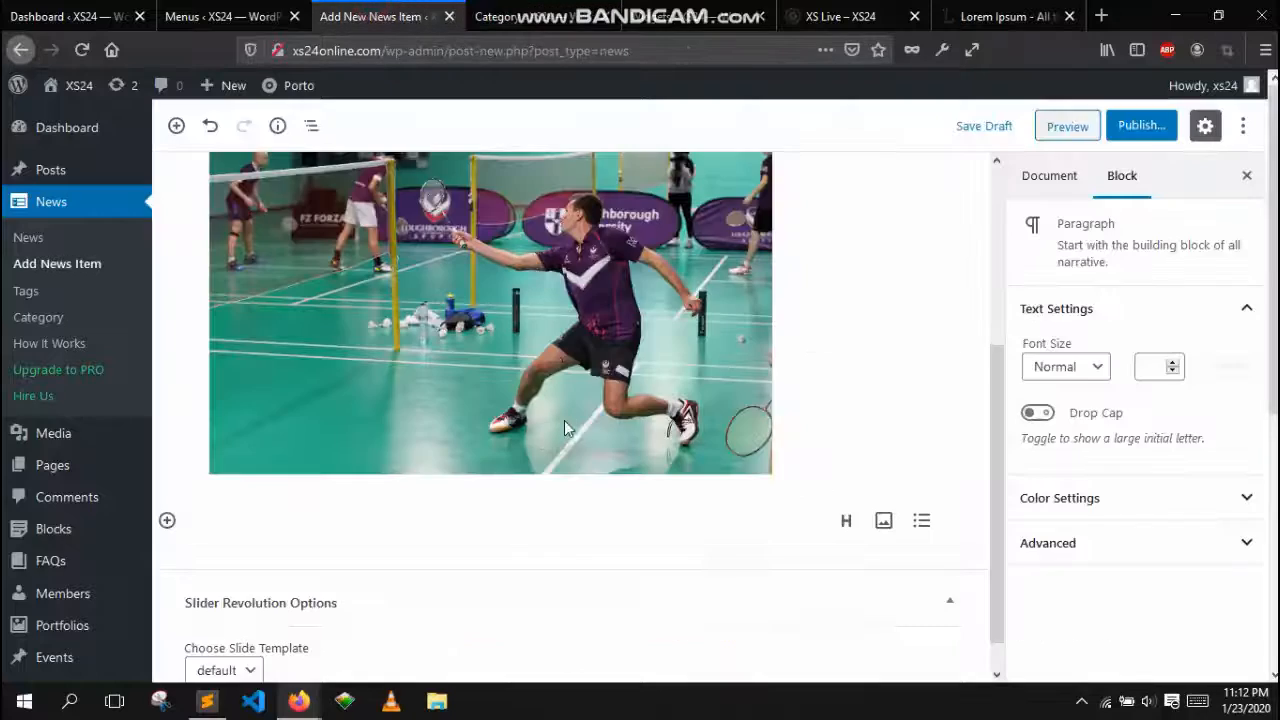
{"action": "scroll", "coordinate": [564, 428], "scroll_direction": "down", "scroll_amount": 1}
{"action": "left_click", "coordinate": [257, 492]}
{"action": "right_click", "coordinate": [257, 492]}
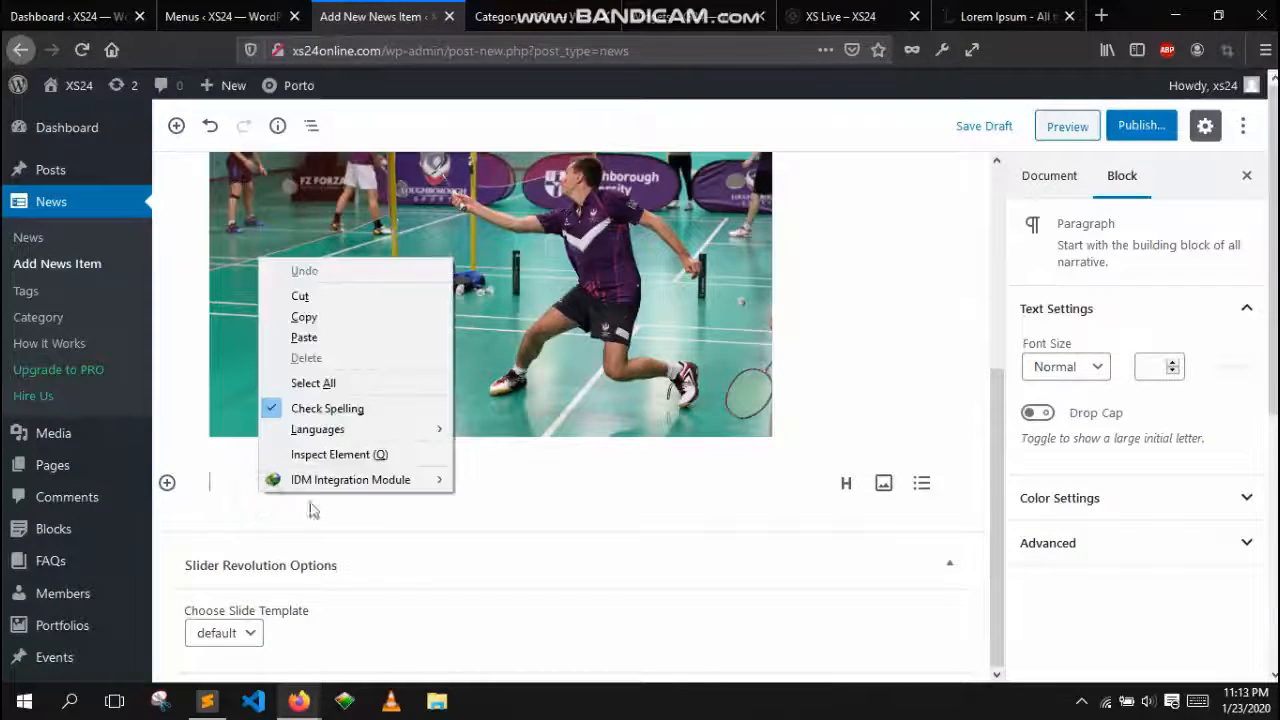
{"action": "left_click", "coordinate": [340, 338]}
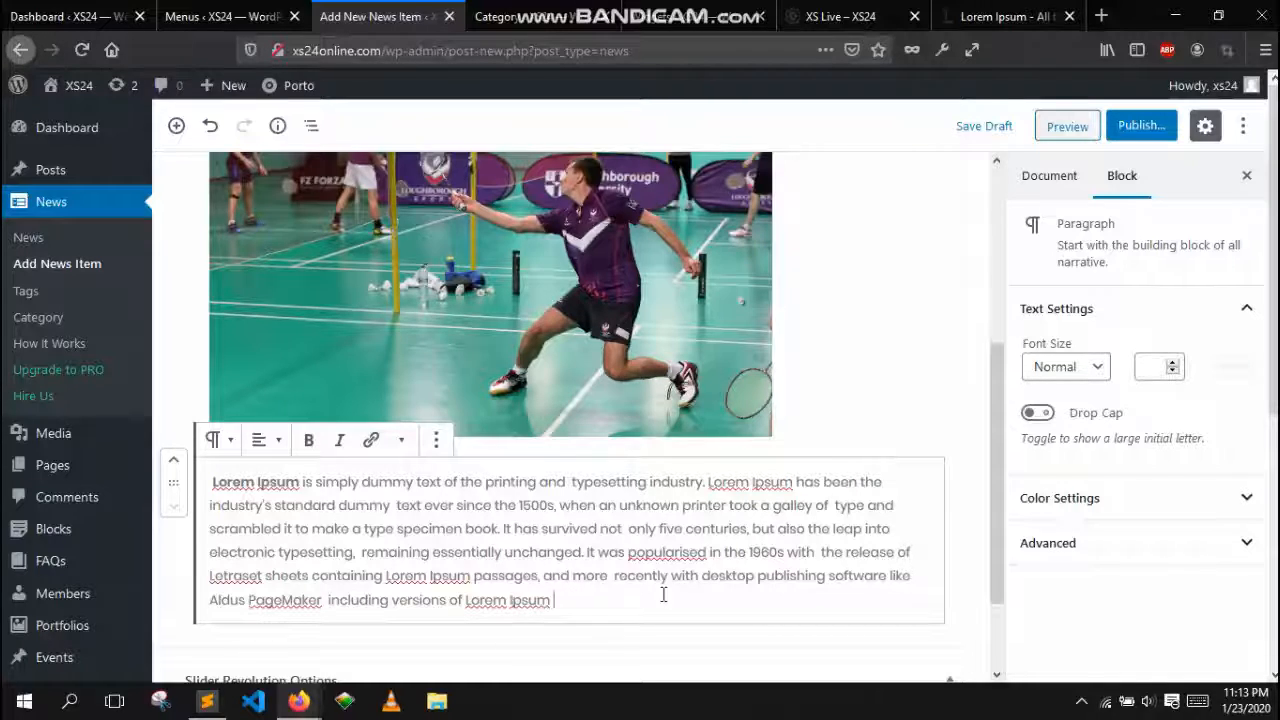
Assign the news item to the Breaking News category in the document settings
{"action": "scroll", "coordinate": [866, 533], "scroll_direction": "up", "scroll_amount": 5}
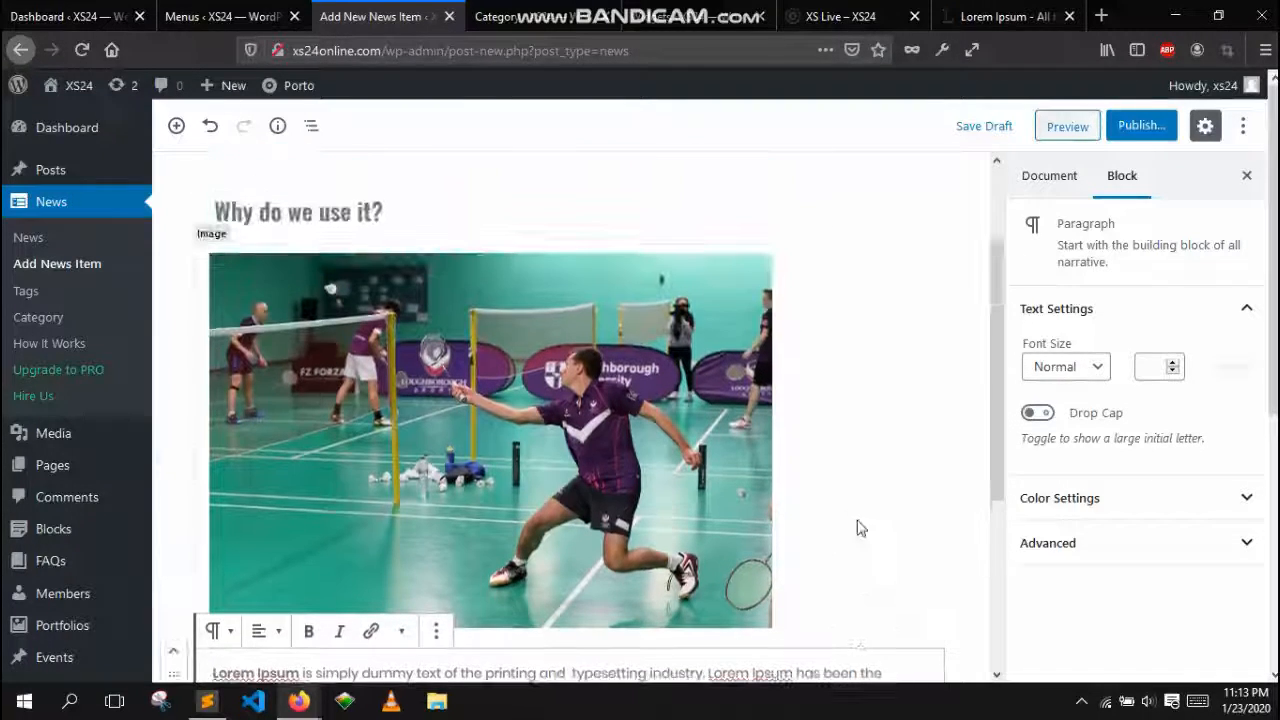
{"action": "scroll", "coordinate": [906, 471], "scroll_direction": "down", "scroll_amount": 3}
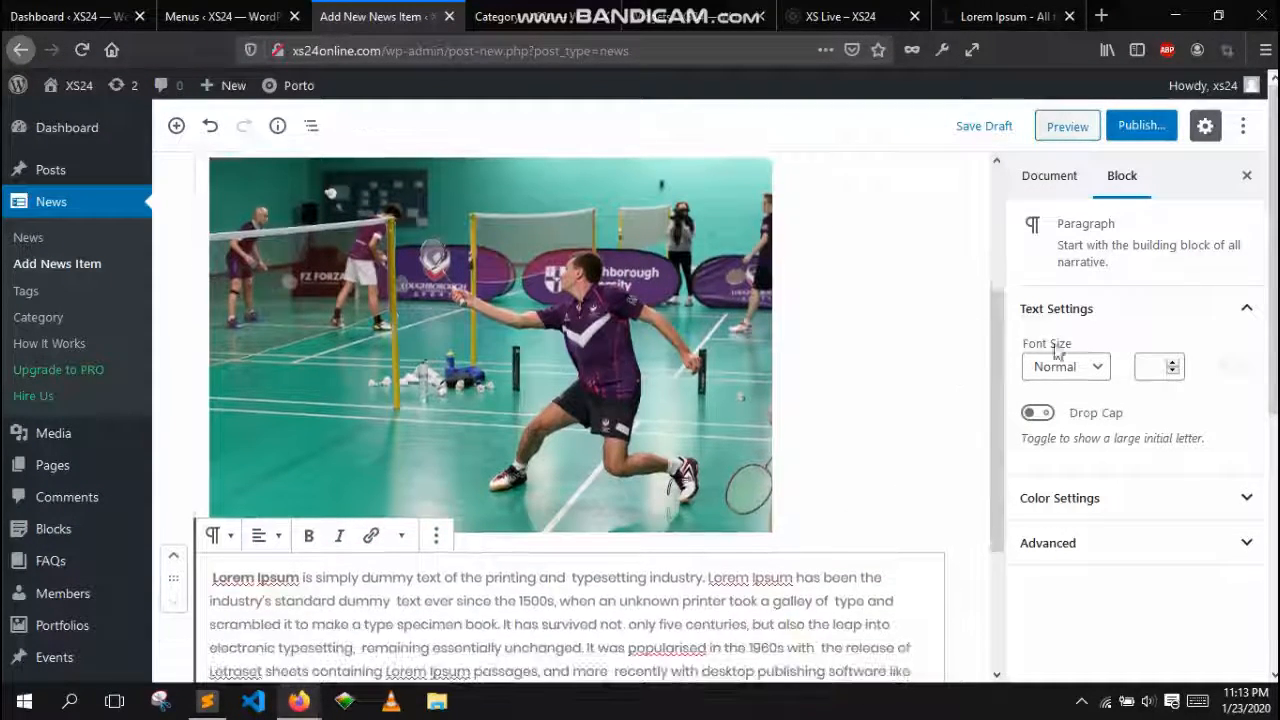
{"action": "left_click", "coordinate": [1047, 177]}
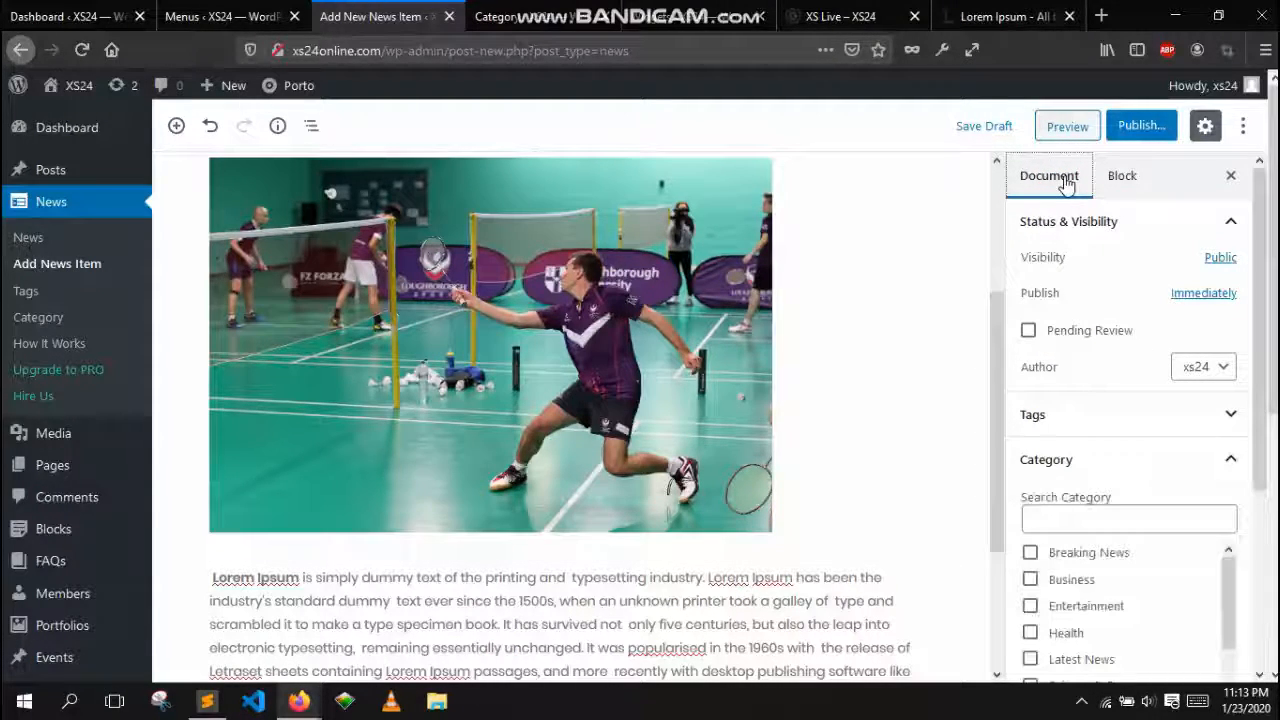
{"action": "scroll", "coordinate": [1120, 300], "scroll_direction": "down", "scroll_amount": 3}
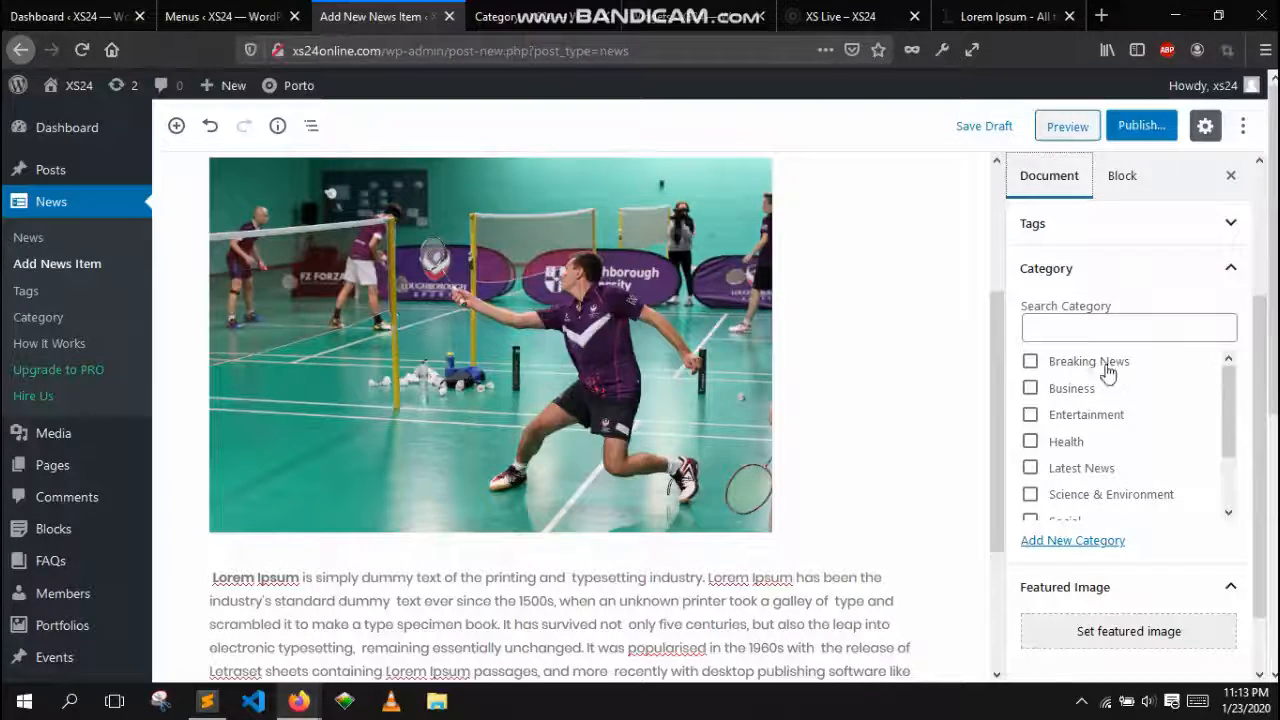
{"action": "left_click", "coordinate": [1030, 362]}
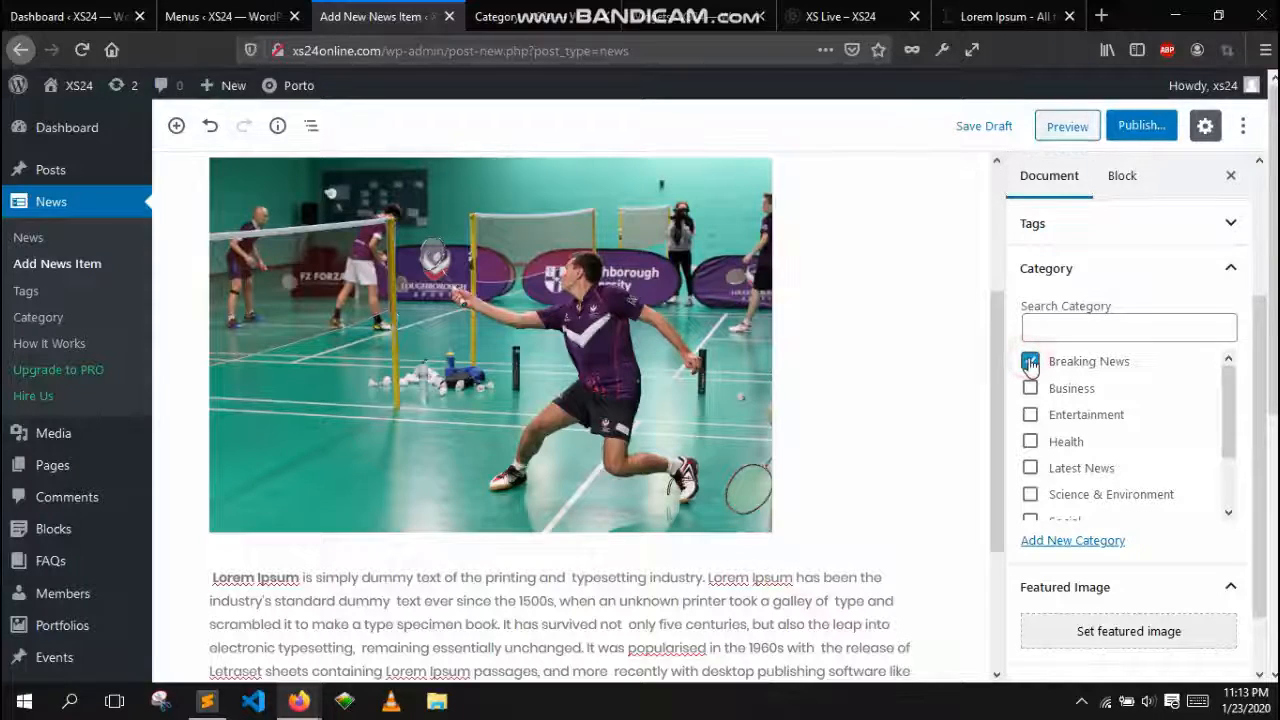
Review the category list and featured image options in the document settings
{"action": "scroll", "coordinate": [1125, 470], "scroll_direction": "down", "scroll_amount": 2}
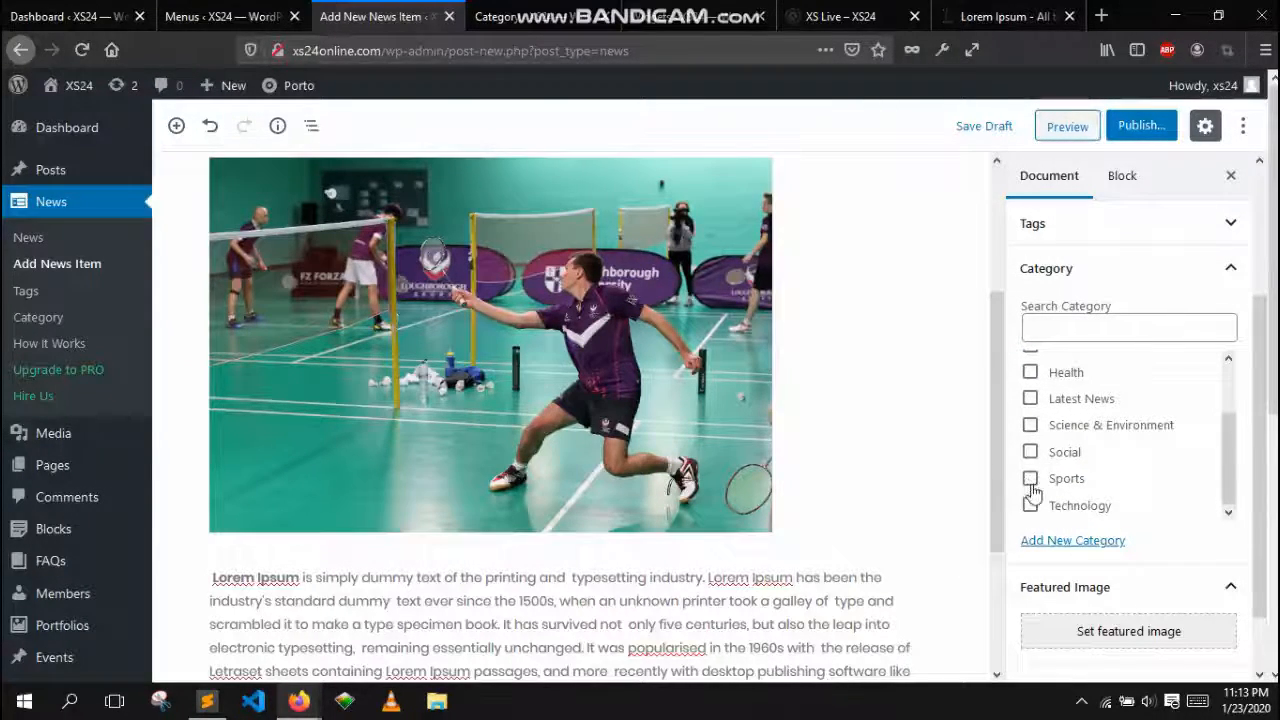
{"action": "scroll", "coordinate": [1060, 483], "scroll_direction": "up", "scroll_amount": 4}
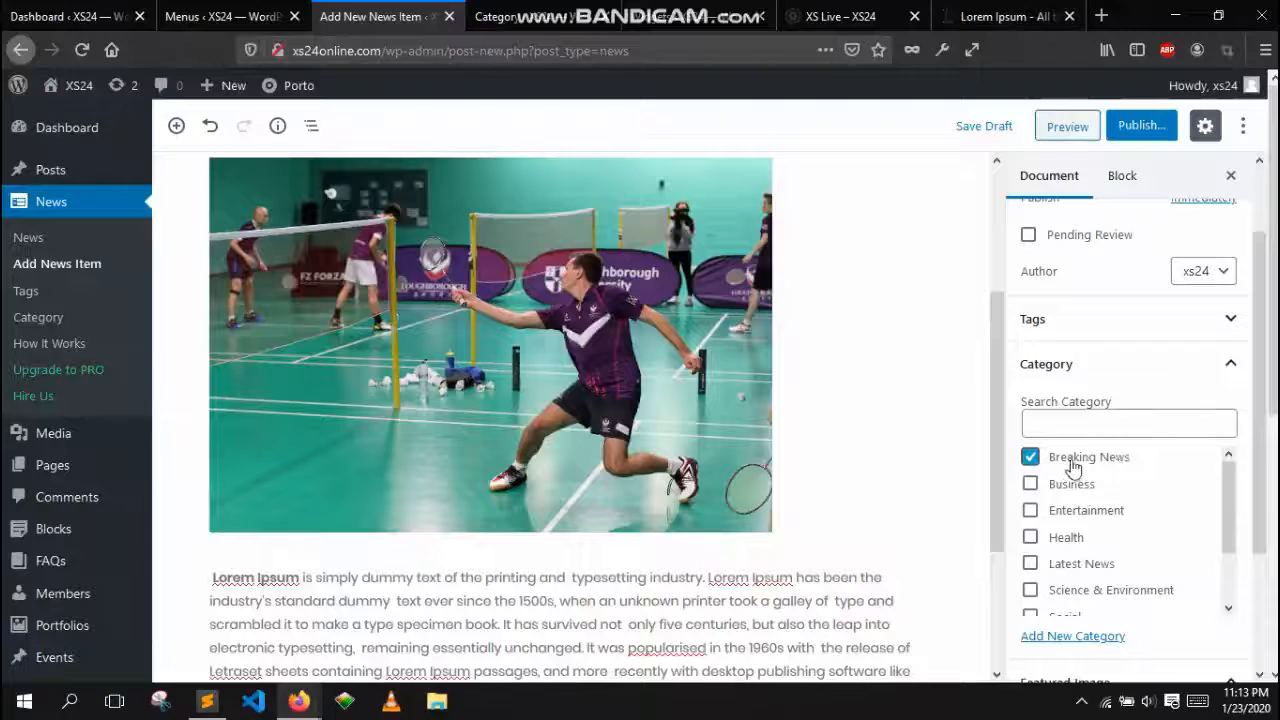
{"action": "scroll", "coordinate": [1137, 463], "scroll_direction": "down", "scroll_amount": 2}
{"action": "scroll", "coordinate": [986, 400], "scroll_direction": "down", "scroll_amount": 4}
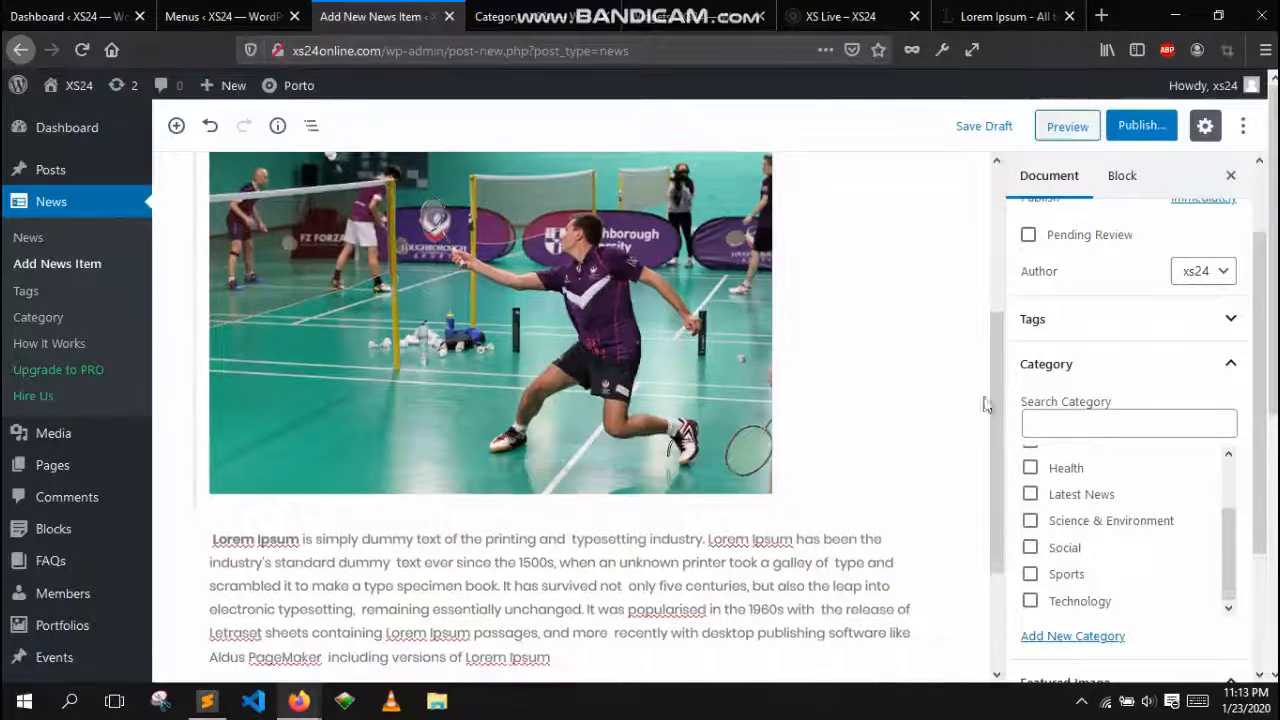
{"action": "scroll", "coordinate": [1213, 418], "scroll_direction": "down", "scroll_amount": 1}
{"action": "scroll", "coordinate": [1213, 418], "scroll_direction": "down", "scroll_amount": 2}
{"action": "scroll", "coordinate": [851, 449], "scroll_direction": "up", "scroll_amount": 5}
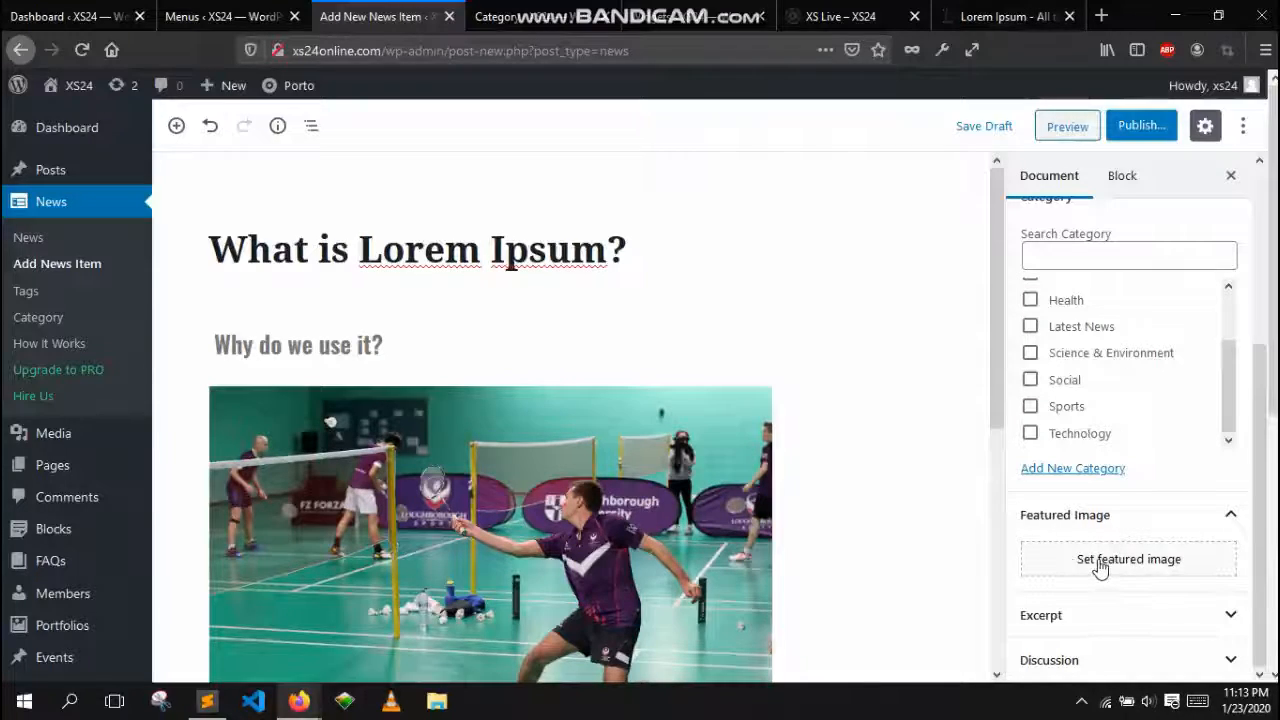
Switch to the live XS24 site tab to view its homepage
{"action": "left_click", "coordinate": [744, 12]}
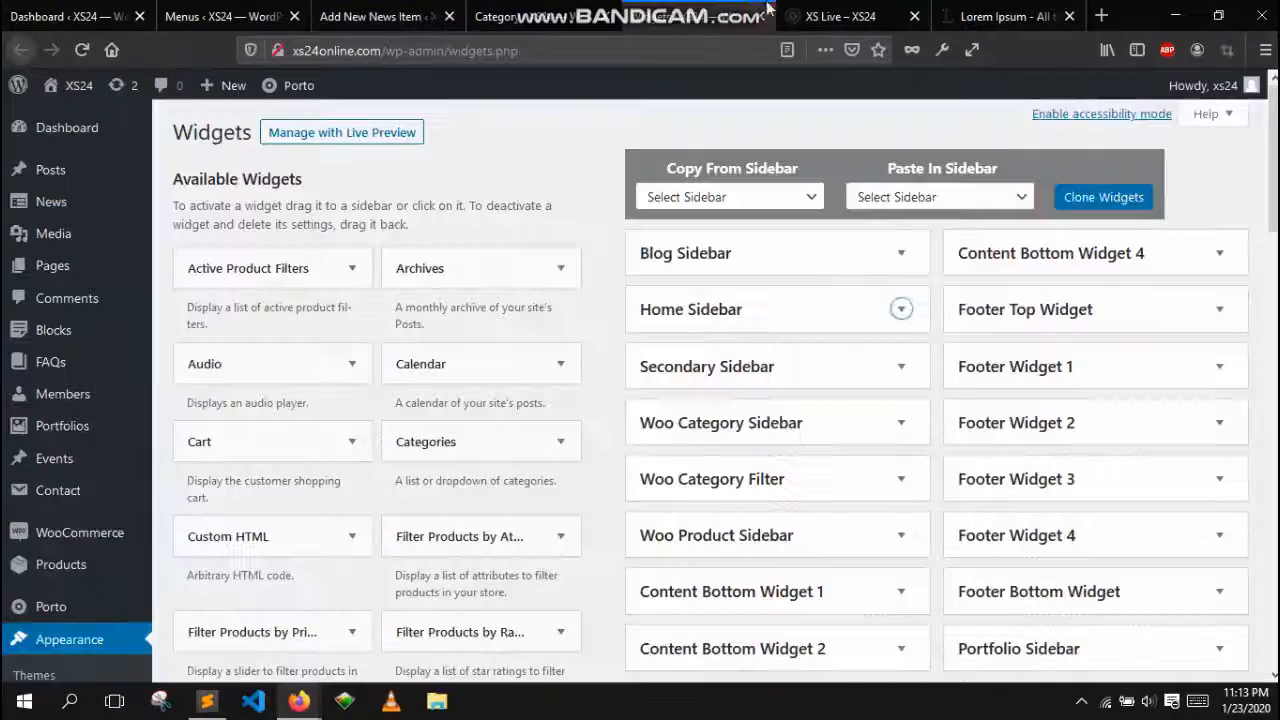
{"action": "left_click", "coordinate": [850, 16]}
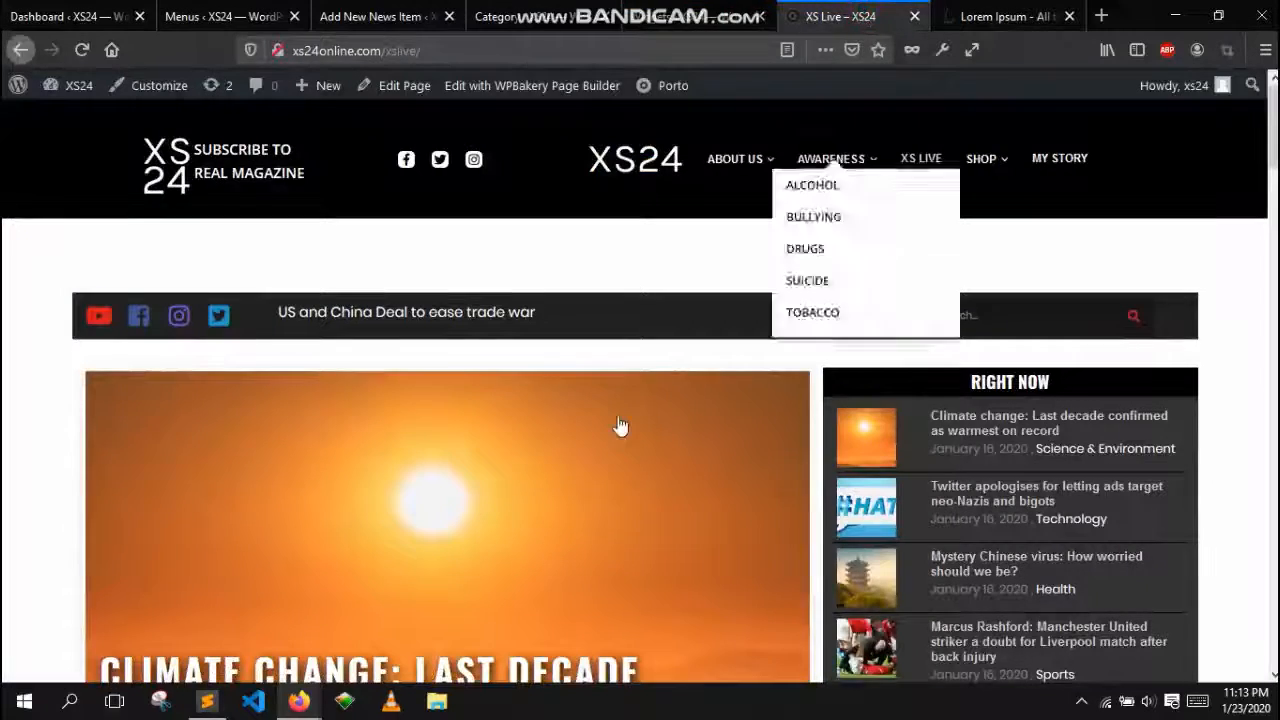
Browse the live homepage slider and the other open admin tabs for comparison
{"action": "scroll", "coordinate": [483, 243], "scroll_direction": "down", "scroll_amount": 5}
{"action": "scroll", "coordinate": [614, 251], "scroll_direction": "up", "scroll_amount": 3}
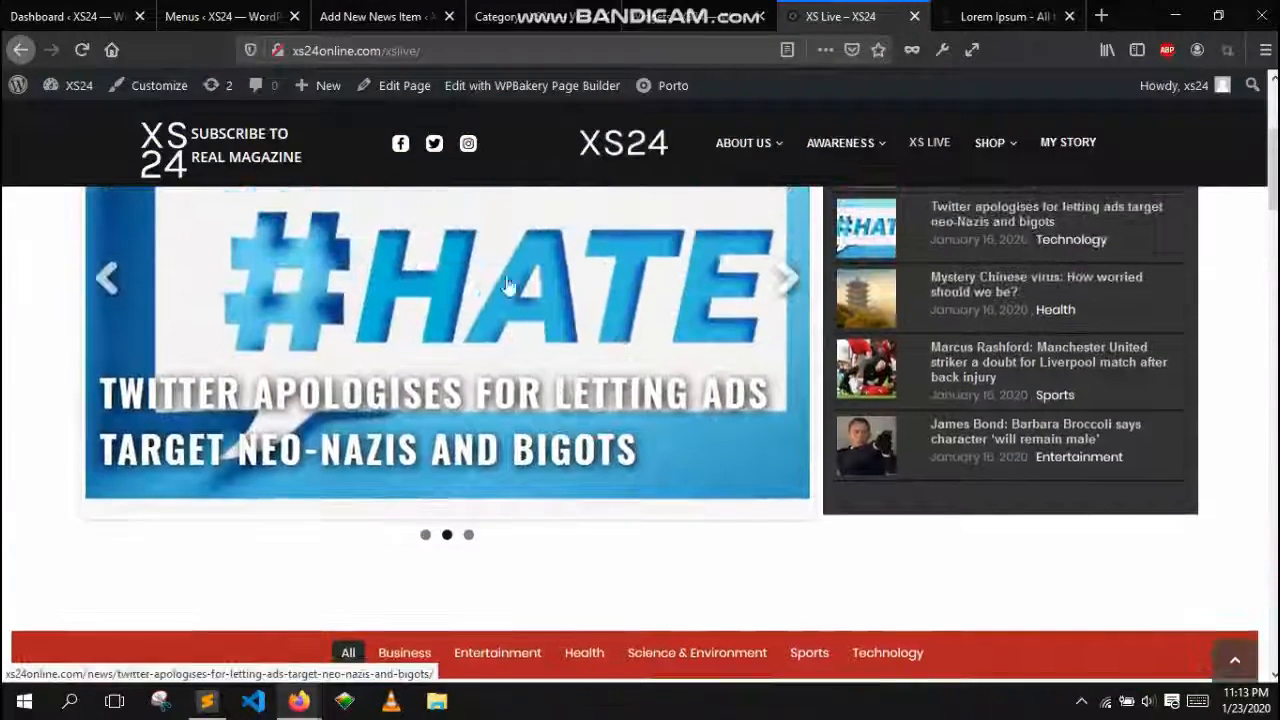
{"action": "scroll", "coordinate": [505, 381], "scroll_direction": "down", "scroll_amount": 2}
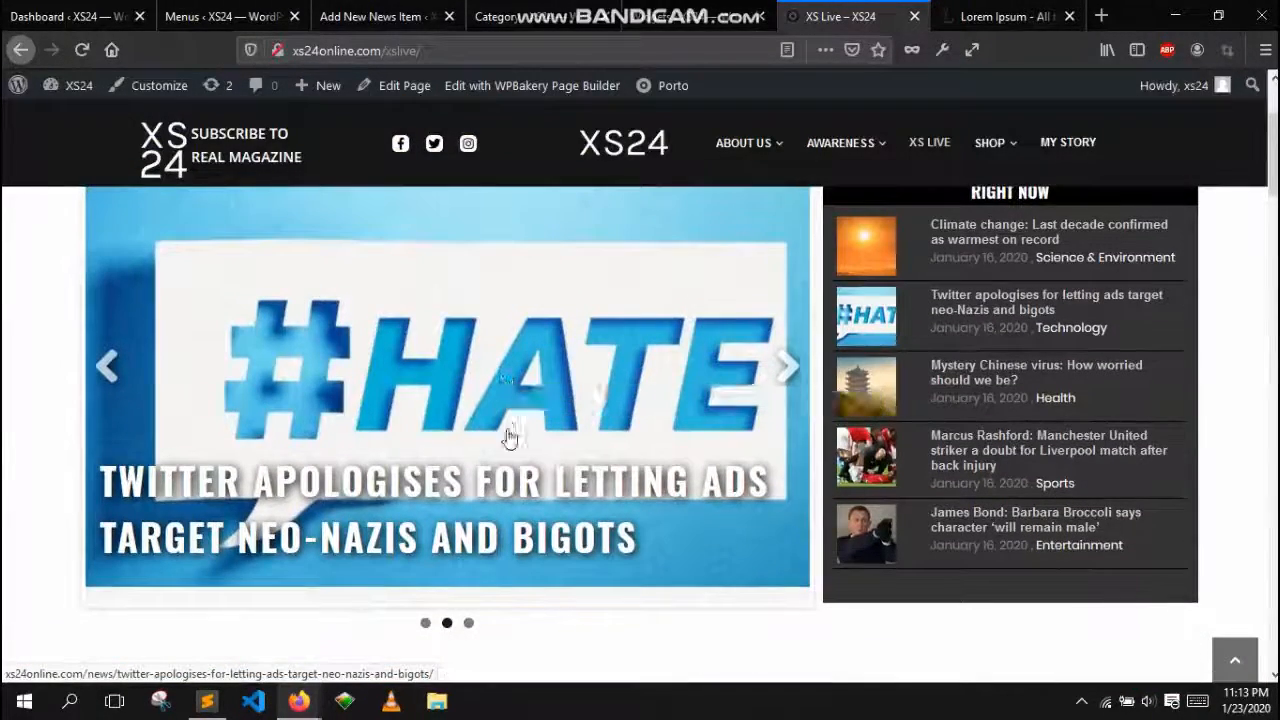
{"action": "left_click", "coordinate": [728, 8]}
{"action": "left_click", "coordinate": [552, 7]}
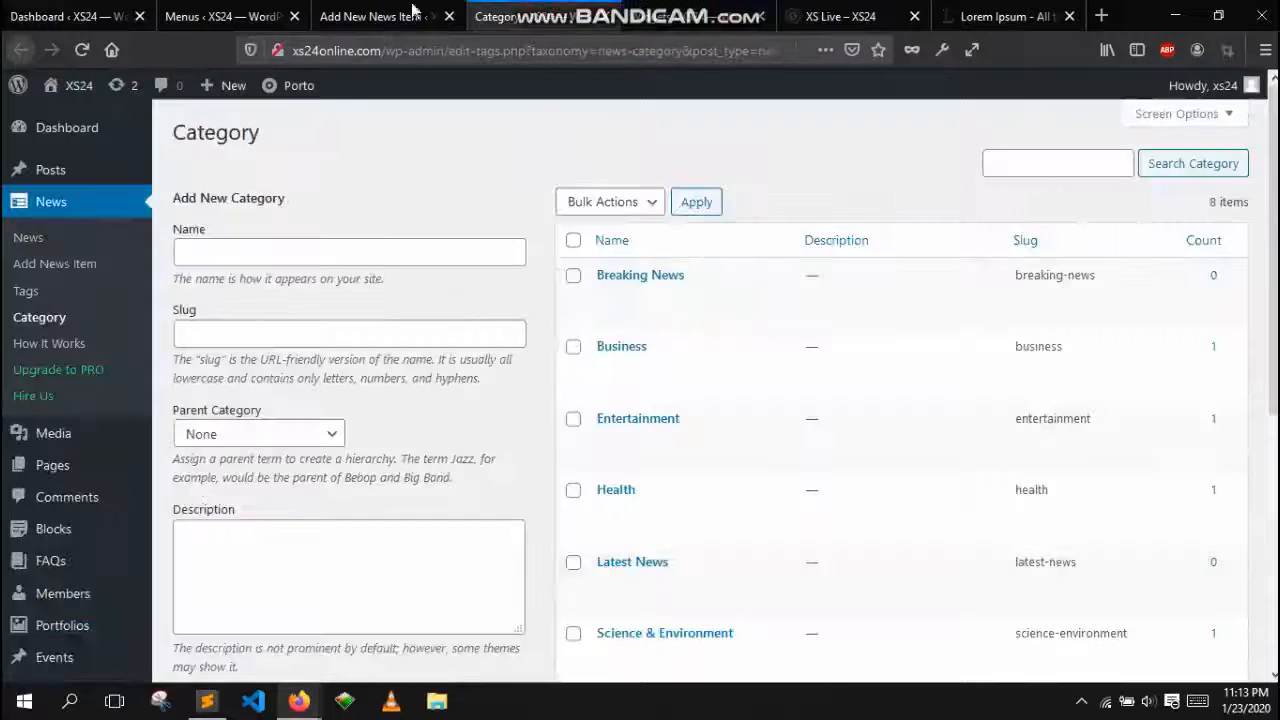
{"action": "left_click", "coordinate": [288, 8]}
{"action": "left_click", "coordinate": [328, 12]}
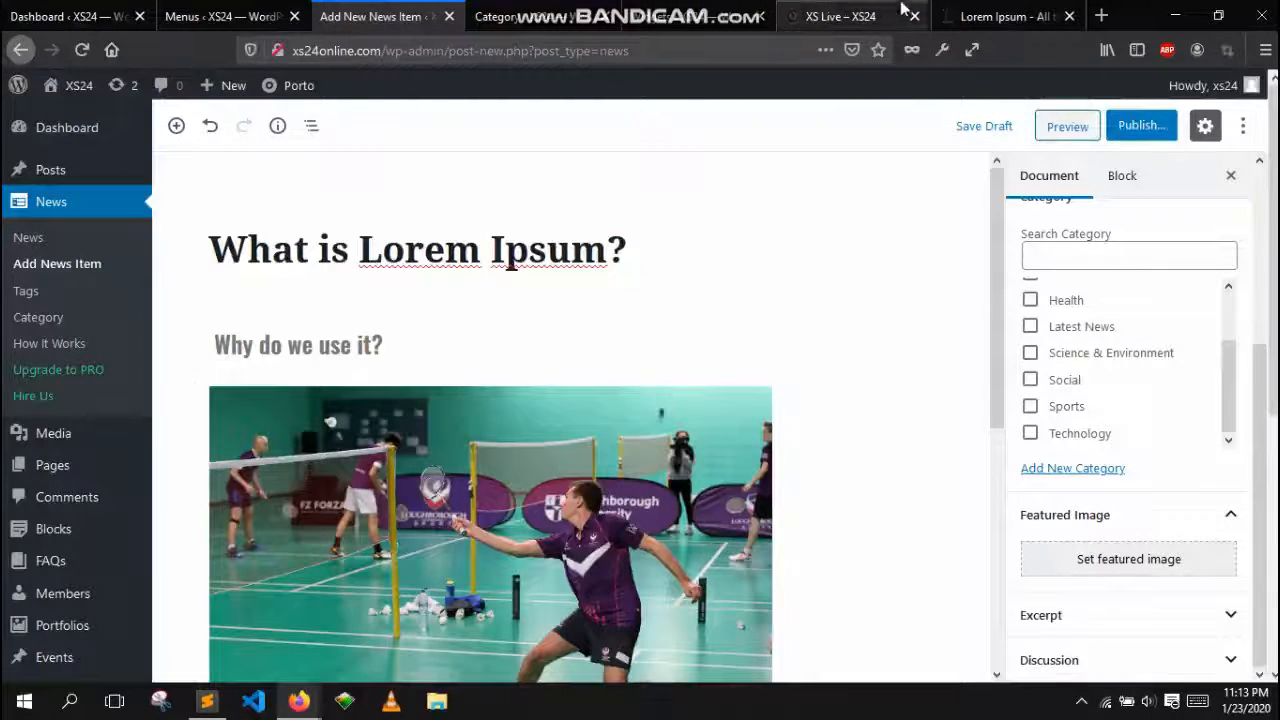
{"action": "left_click", "coordinate": [966, 12]}
{"action": "left_click", "coordinate": [840, 14]}
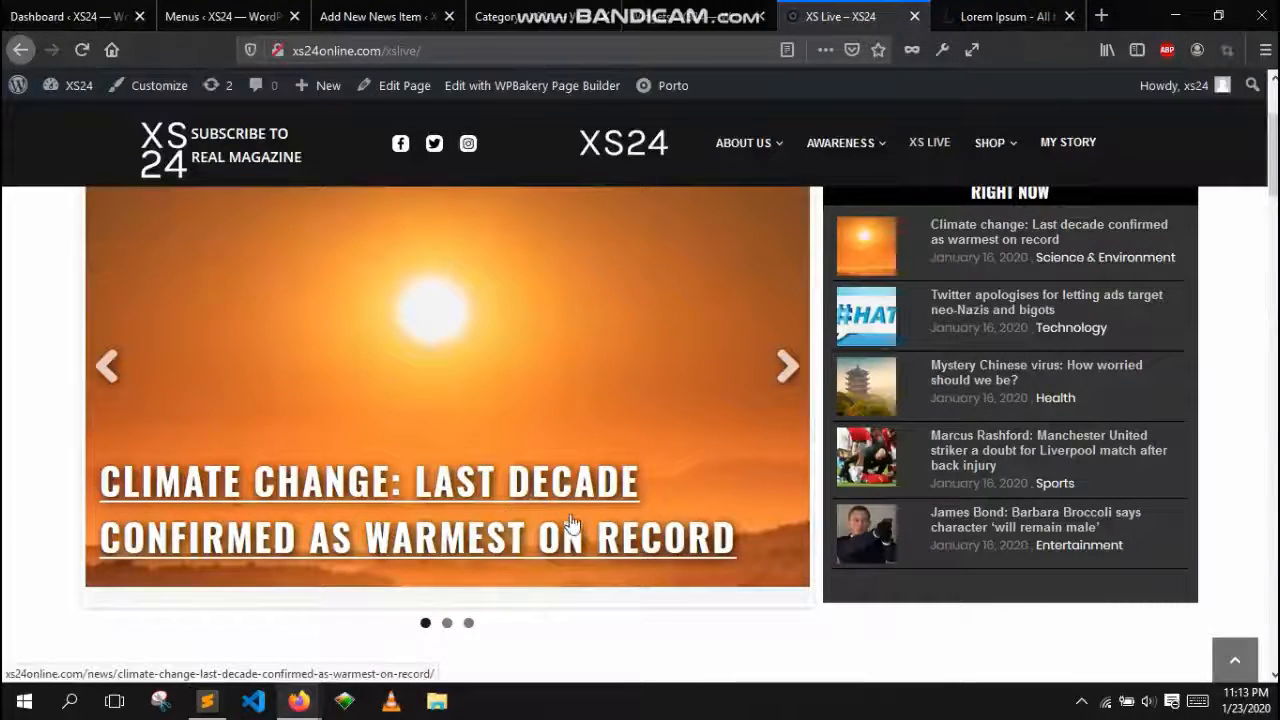
{"action": "scroll", "coordinate": [548, 510], "scroll_direction": "down", "scroll_amount": 2}
{"action": "left_click", "coordinate": [537, 14]}
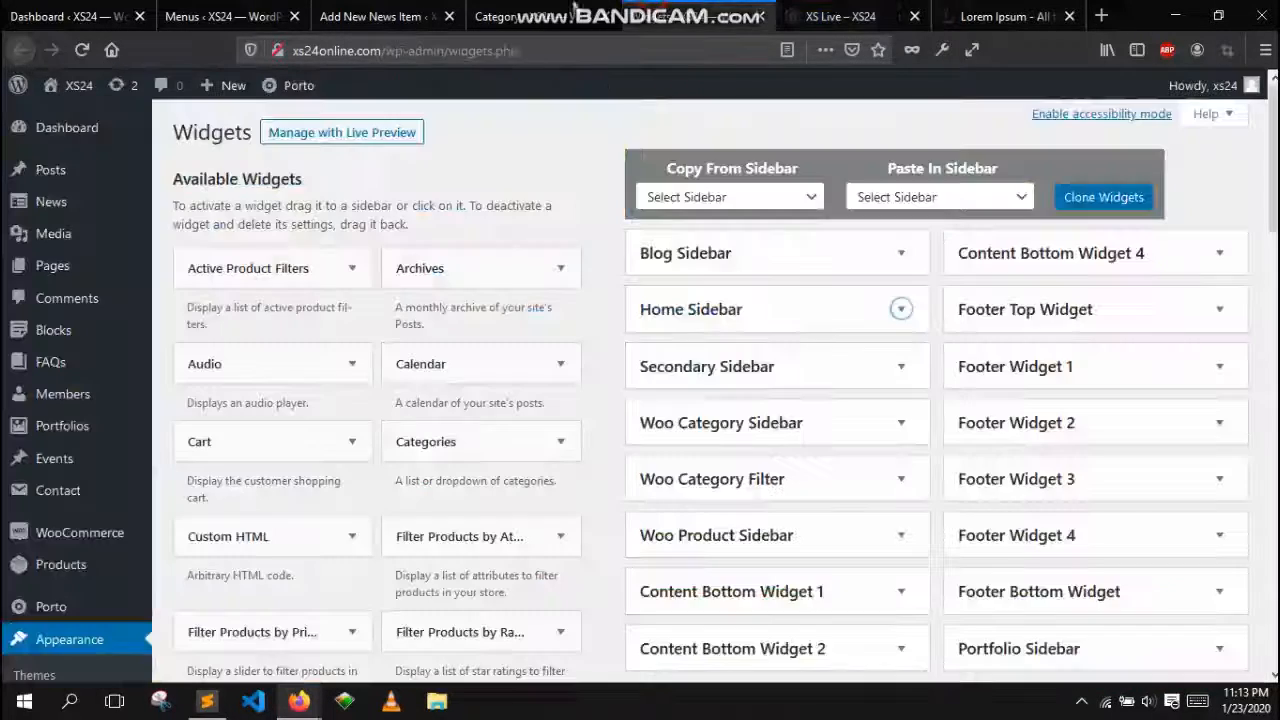
Set the basketball image from the media library as the news item's featured image
{"action": "left_click", "coordinate": [366, 18]}
{"action": "scroll", "coordinate": [1186, 477], "scroll_direction": "down", "scroll_amount": 5}
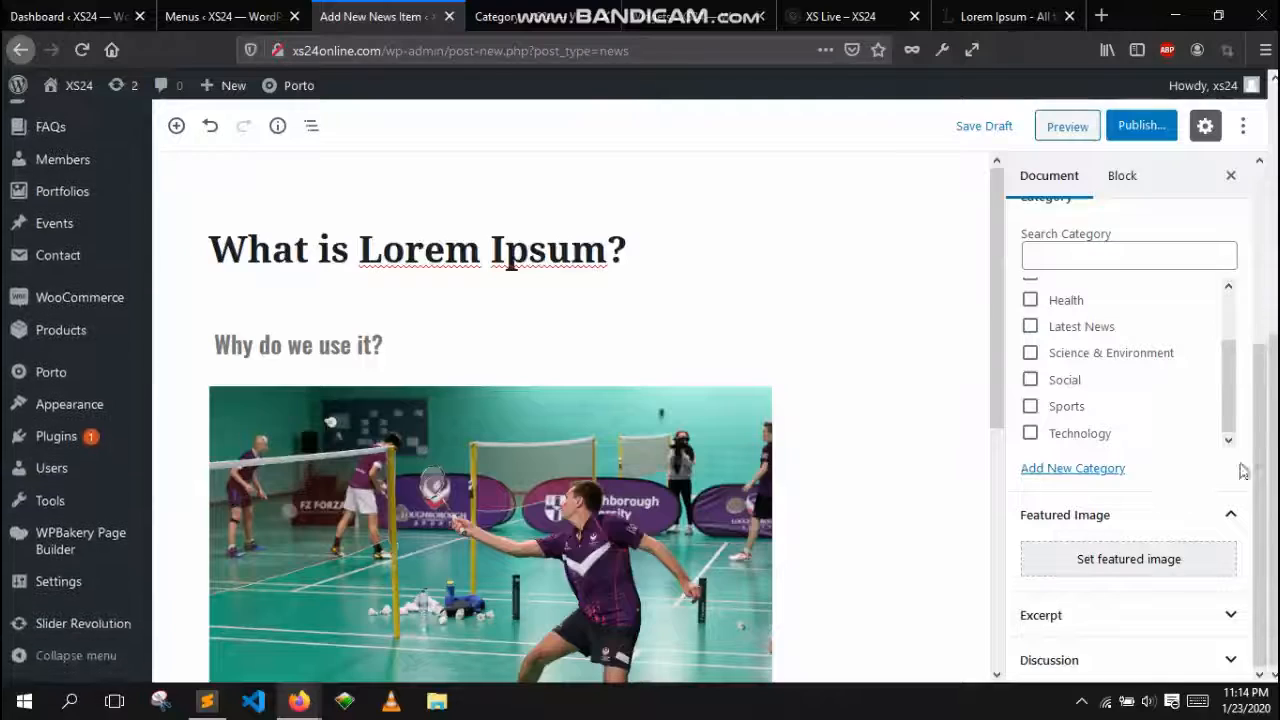
{"action": "left_click", "coordinate": [1163, 559]}
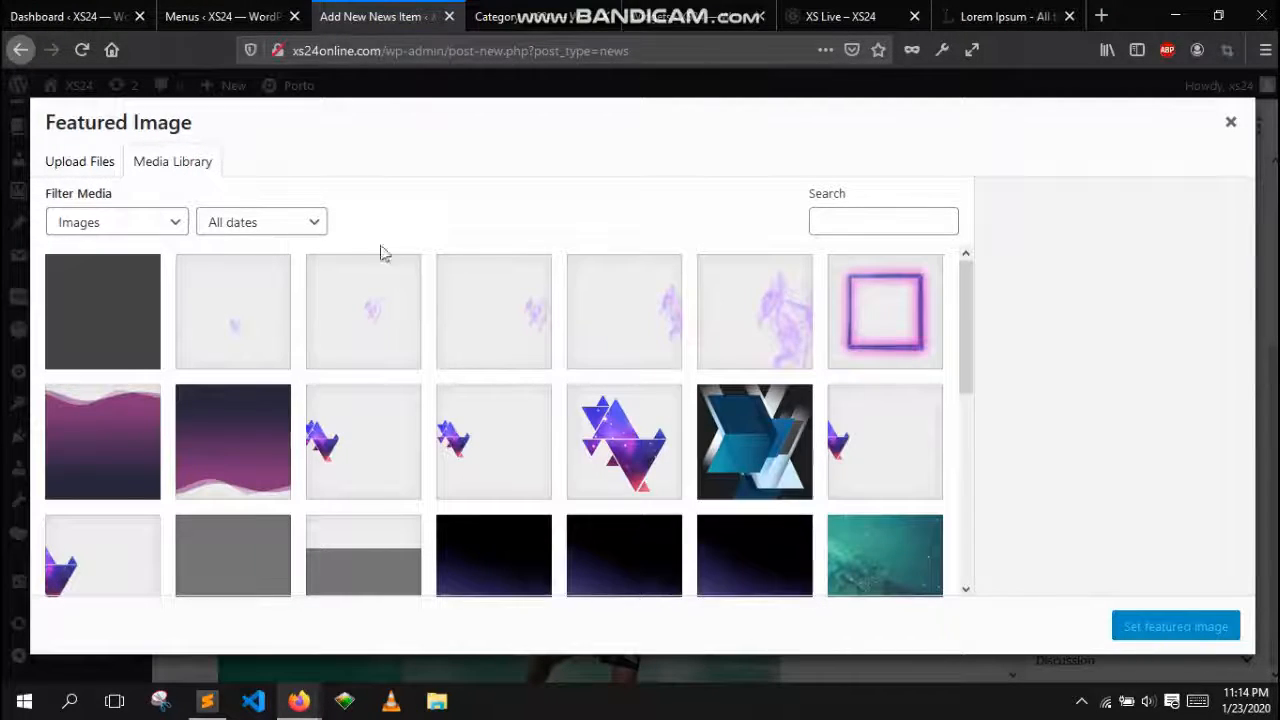
{"action": "scroll", "coordinate": [557, 294], "scroll_direction": "down", "scroll_amount": 8}
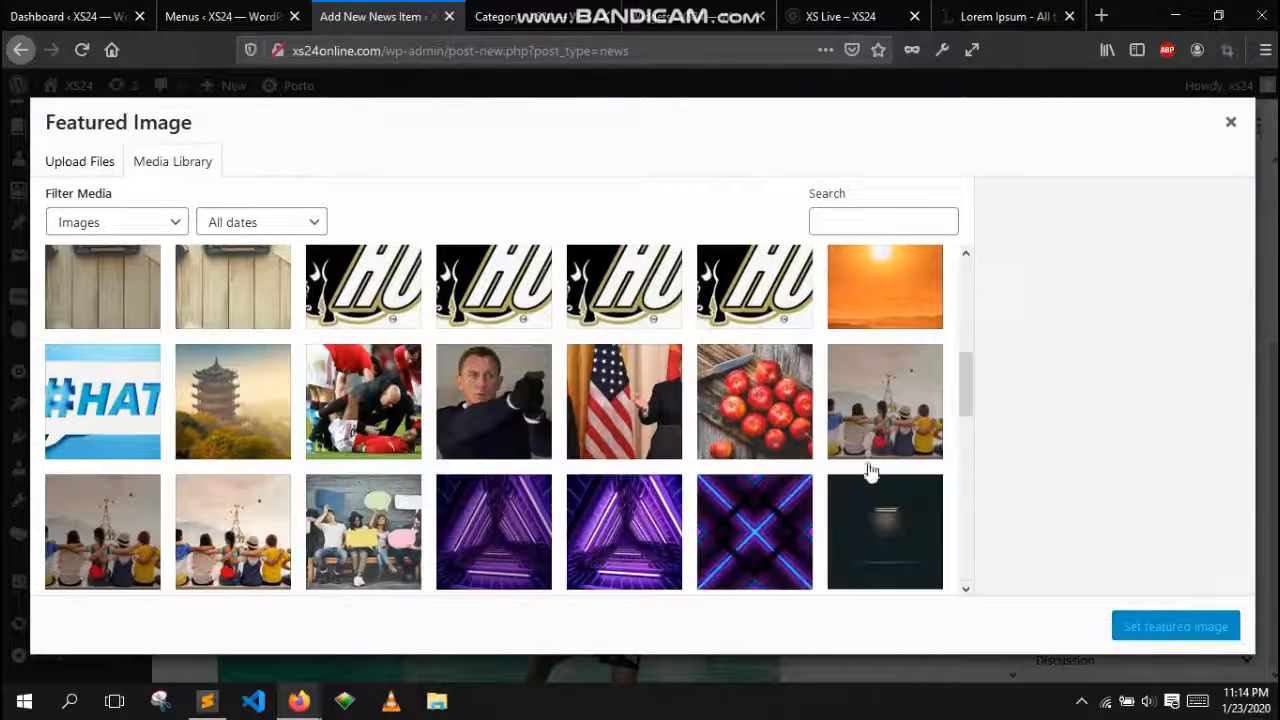
{"action": "scroll", "coordinate": [608, 512], "scroll_direction": "down", "scroll_amount": 3}
{"action": "scroll", "coordinate": [766, 502], "scroll_direction": "down", "scroll_amount": 3}
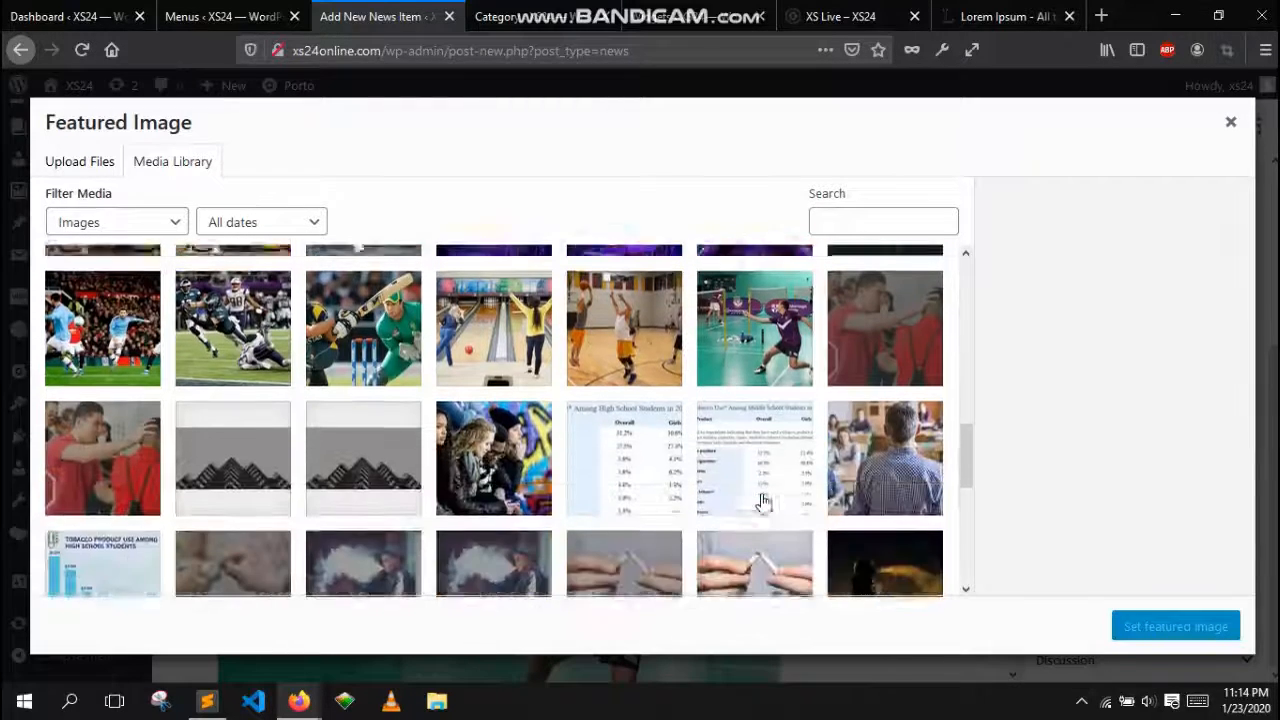
{"action": "scroll", "coordinate": [766, 502], "scroll_direction": "down", "scroll_amount": 5}
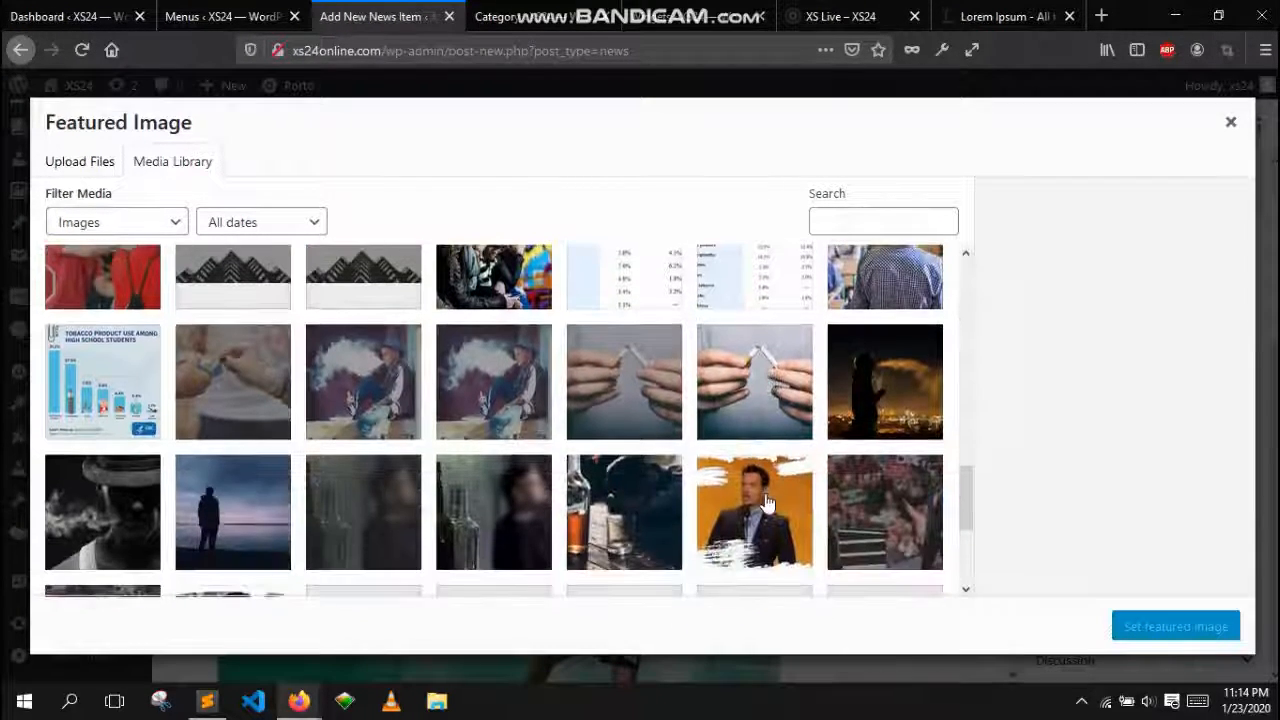
{"action": "scroll", "coordinate": [770, 485], "scroll_direction": "down", "scroll_amount": 1}
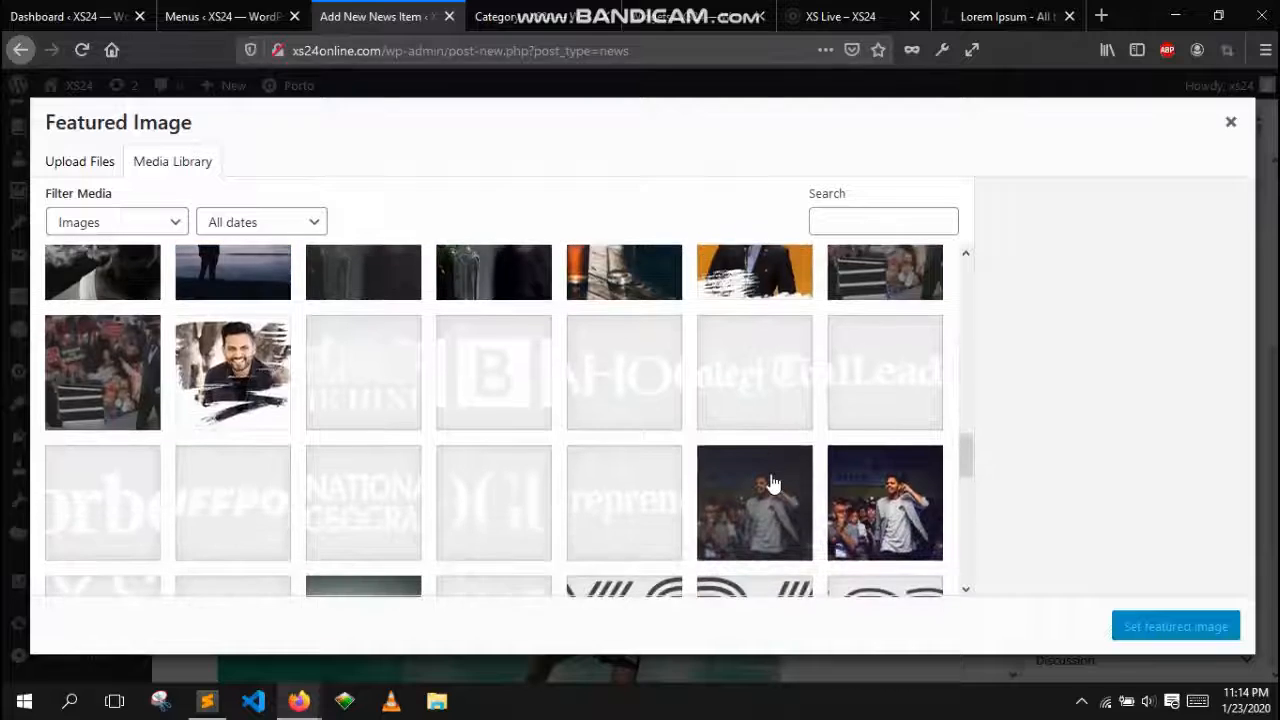
{"action": "scroll", "coordinate": [770, 485], "scroll_direction": "up", "scroll_amount": 5}
{"action": "scroll", "coordinate": [710, 483], "scroll_direction": "up", "scroll_amount": 2}
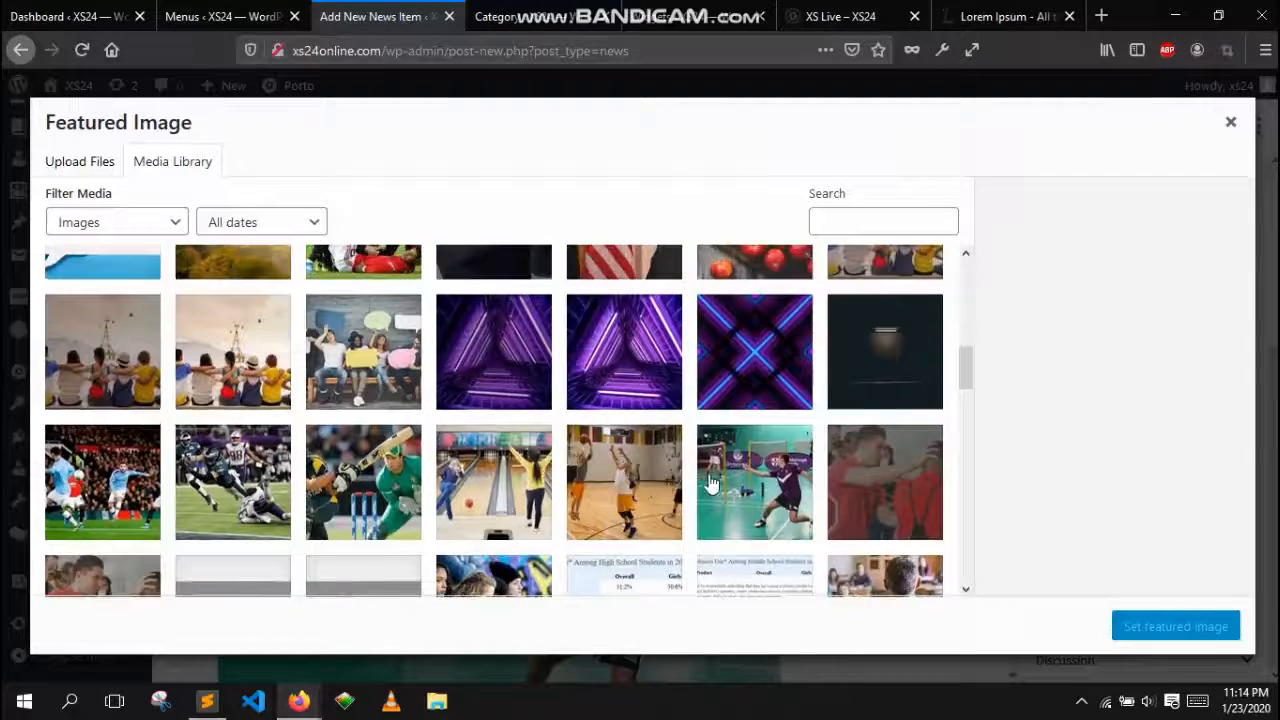
{"action": "left_click", "coordinate": [638, 484]}
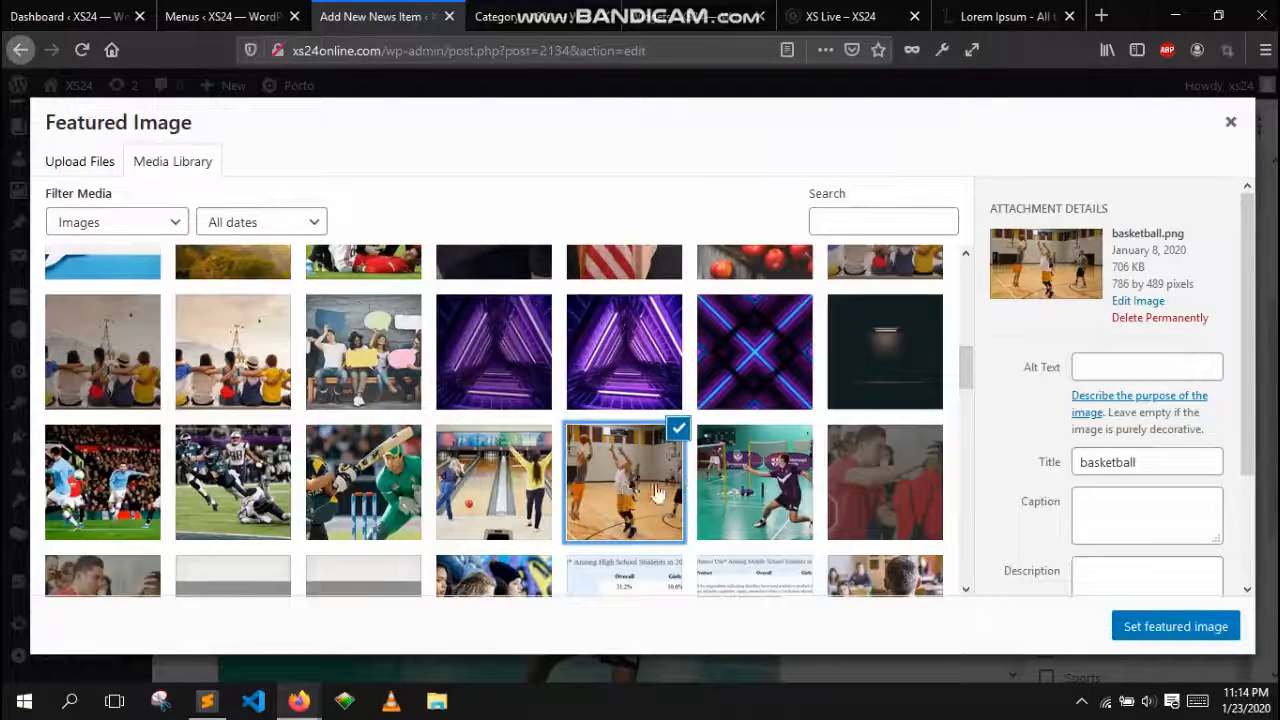
{"action": "left_click", "coordinate": [840, 16]}
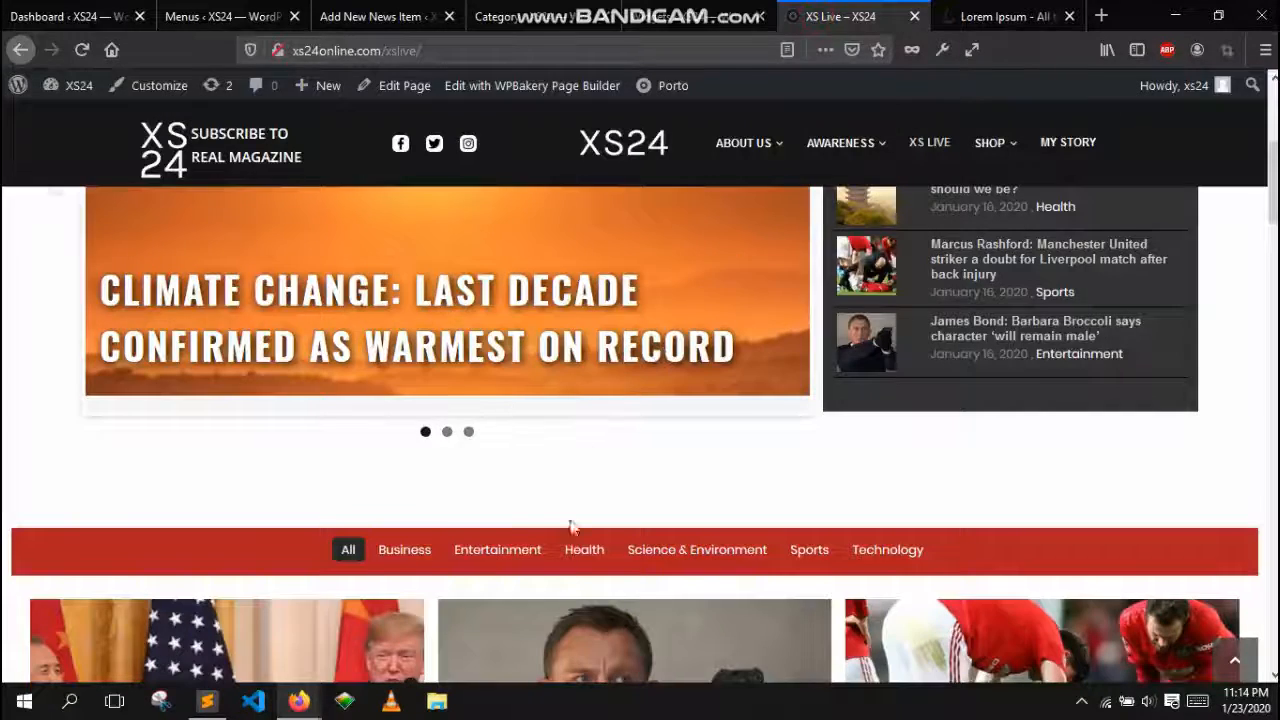
{"action": "left_click", "coordinate": [410, 16]}
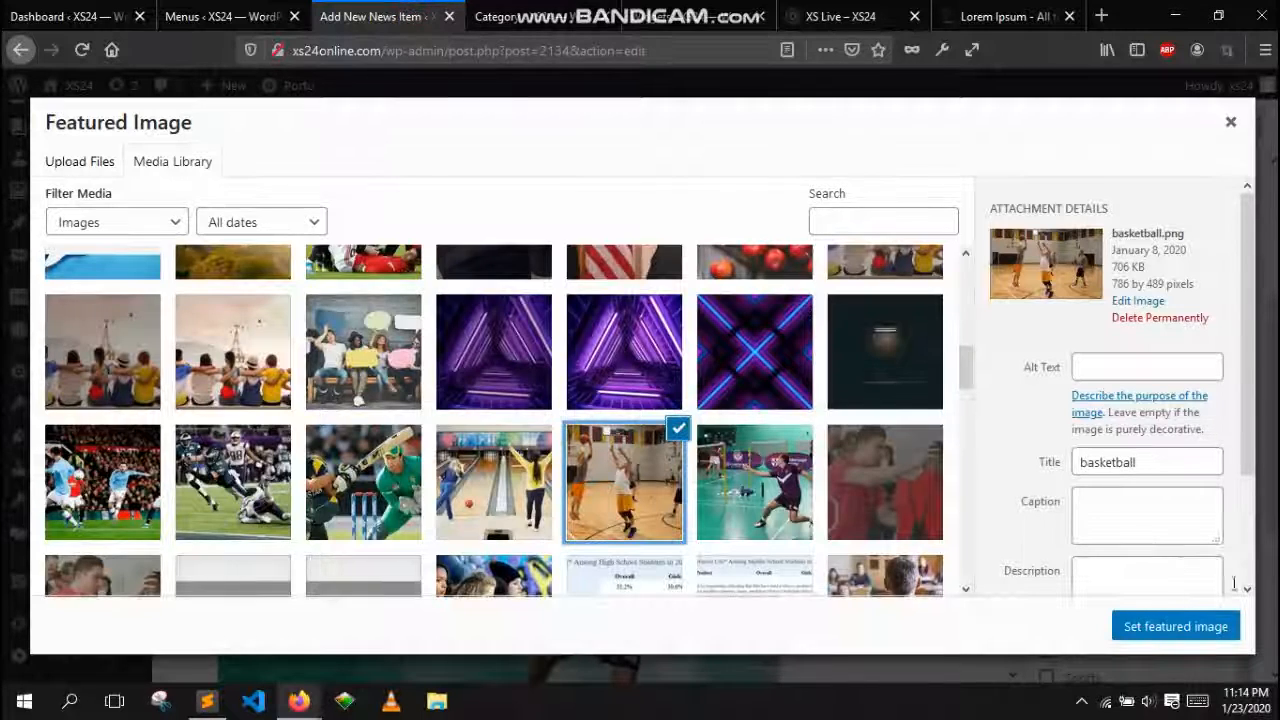
{"action": "left_click", "coordinate": [1190, 634]}
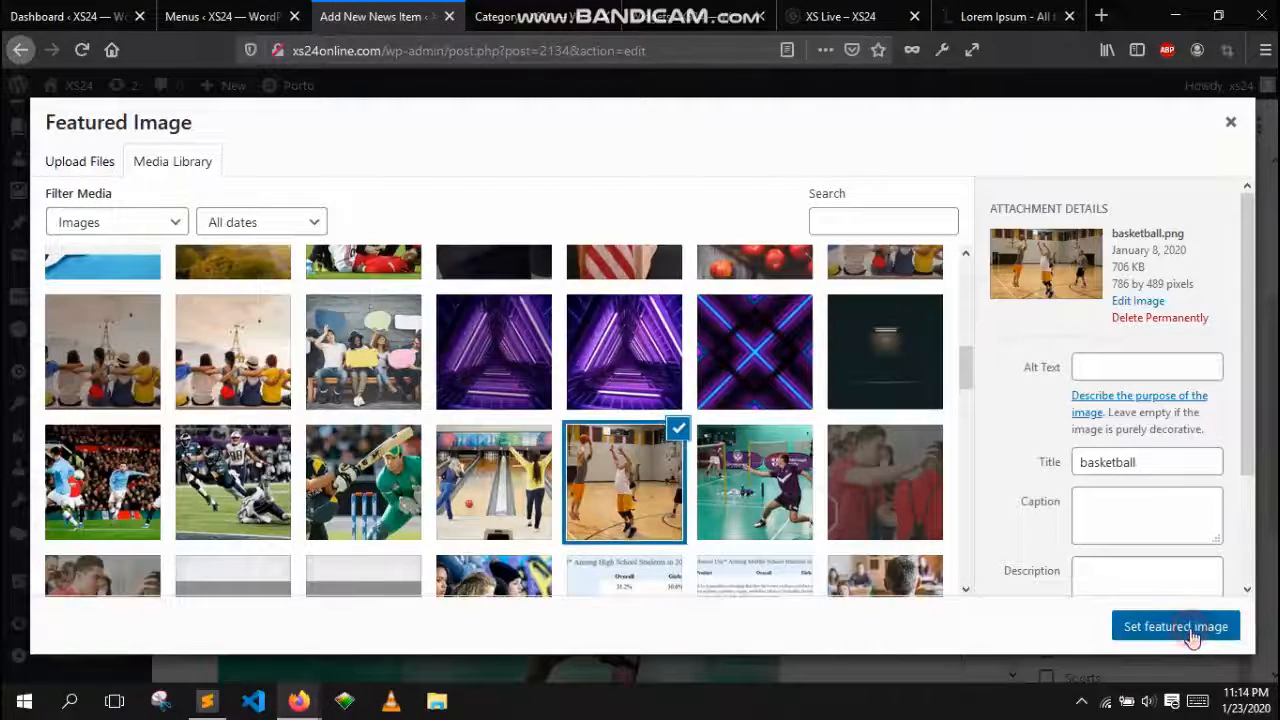
{"action": "scroll", "coordinate": [1193, 610], "scroll_direction": "down", "scroll_amount": 2}
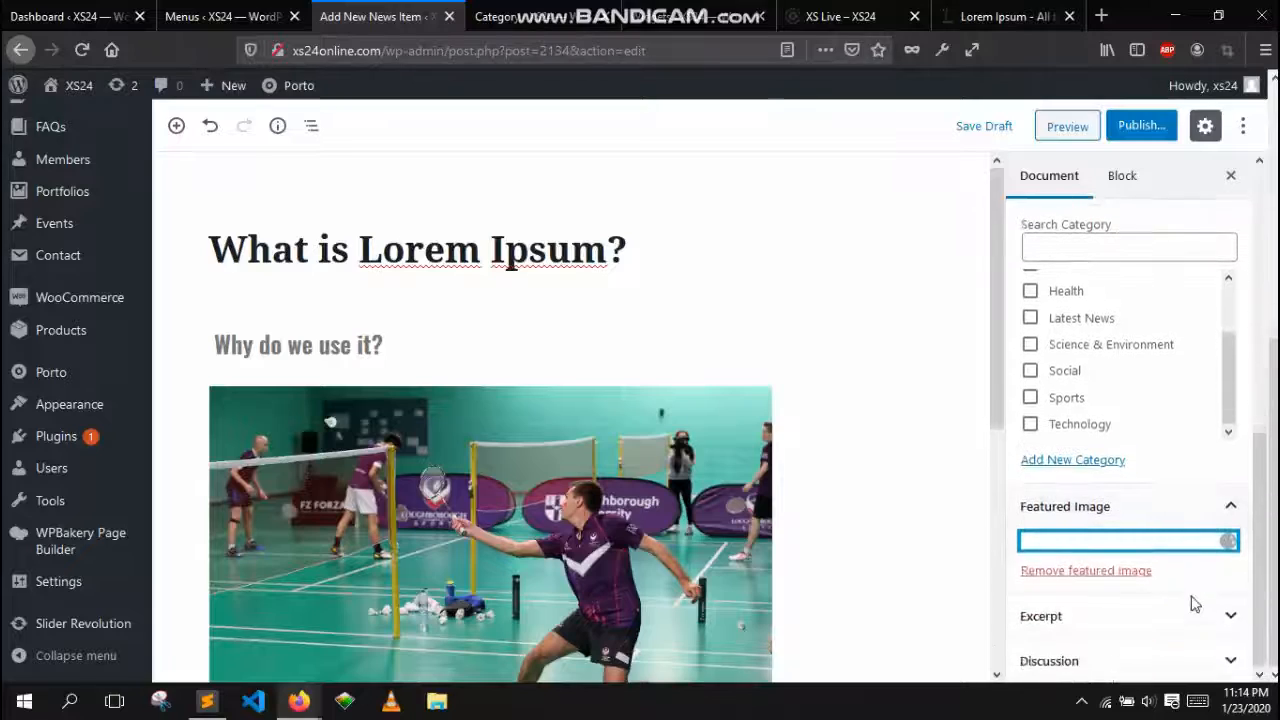
{"action": "scroll", "coordinate": [1218, 537], "scroll_direction": "down", "scroll_amount": 3}
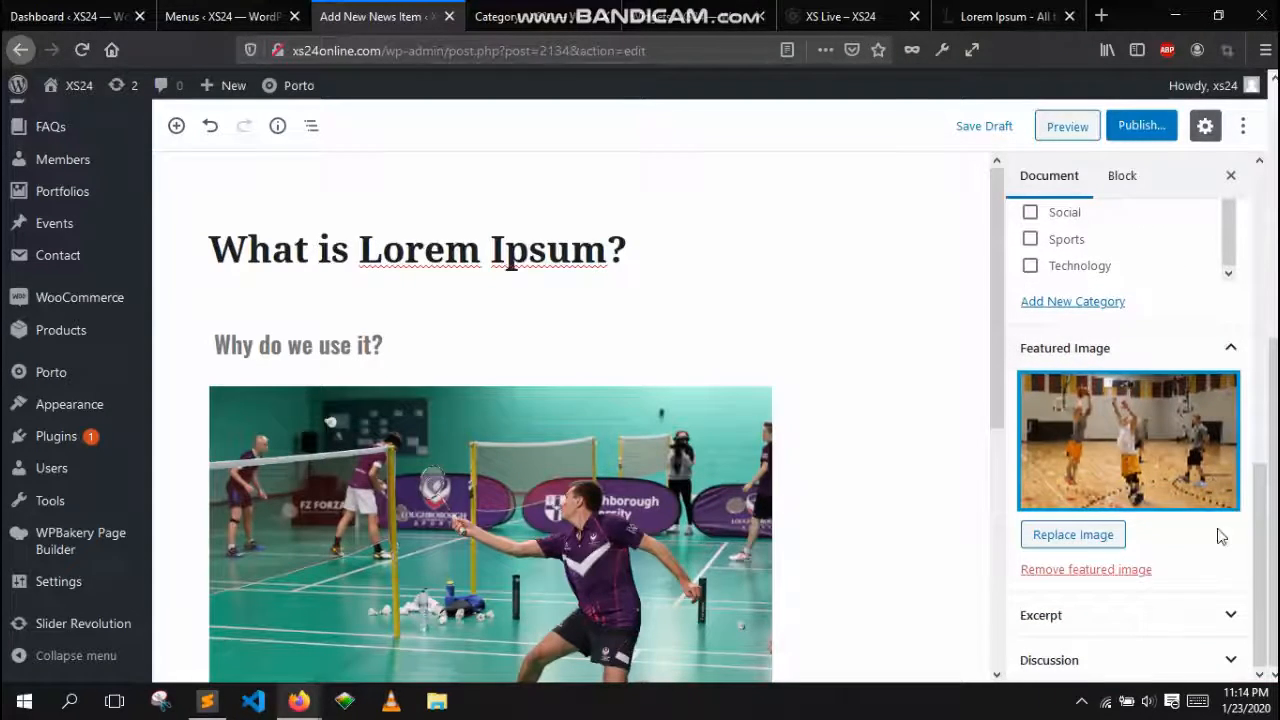
Open the news item's excerpt box and compare it with the live homepage's post previews
{"action": "left_click", "coordinate": [1189, 615]}
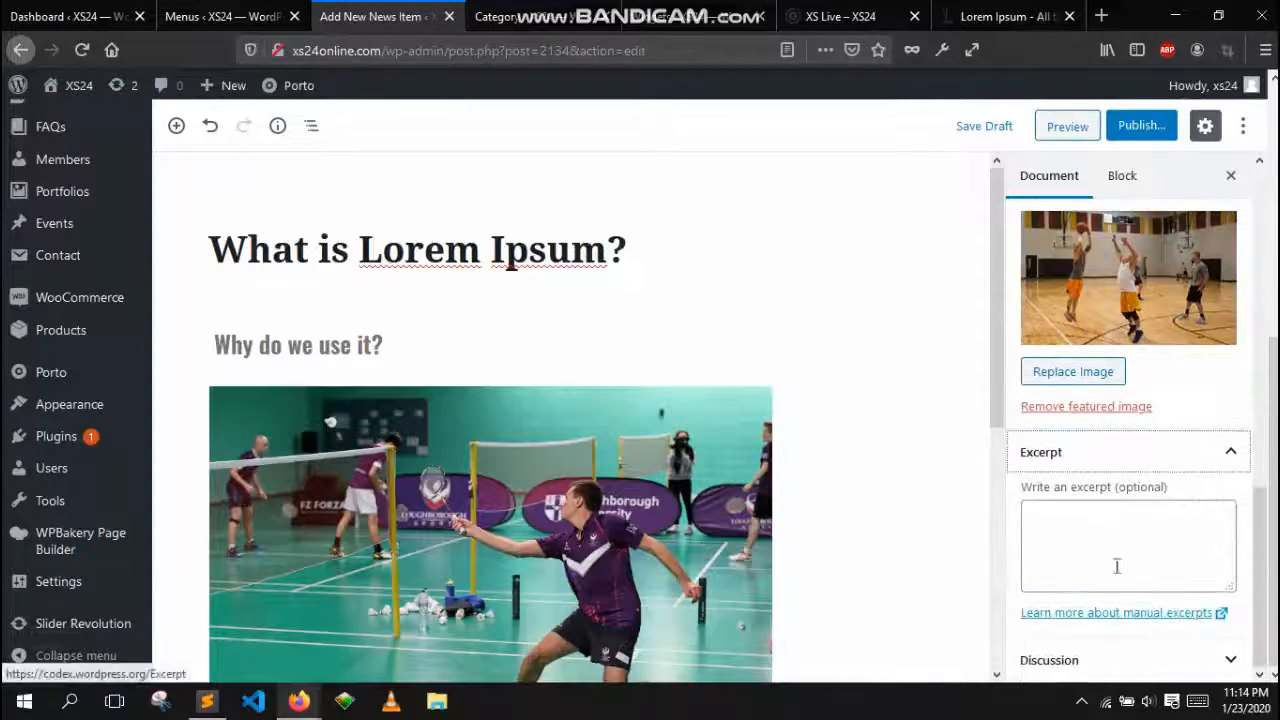
{"action": "left_click", "coordinate": [1066, 532]}
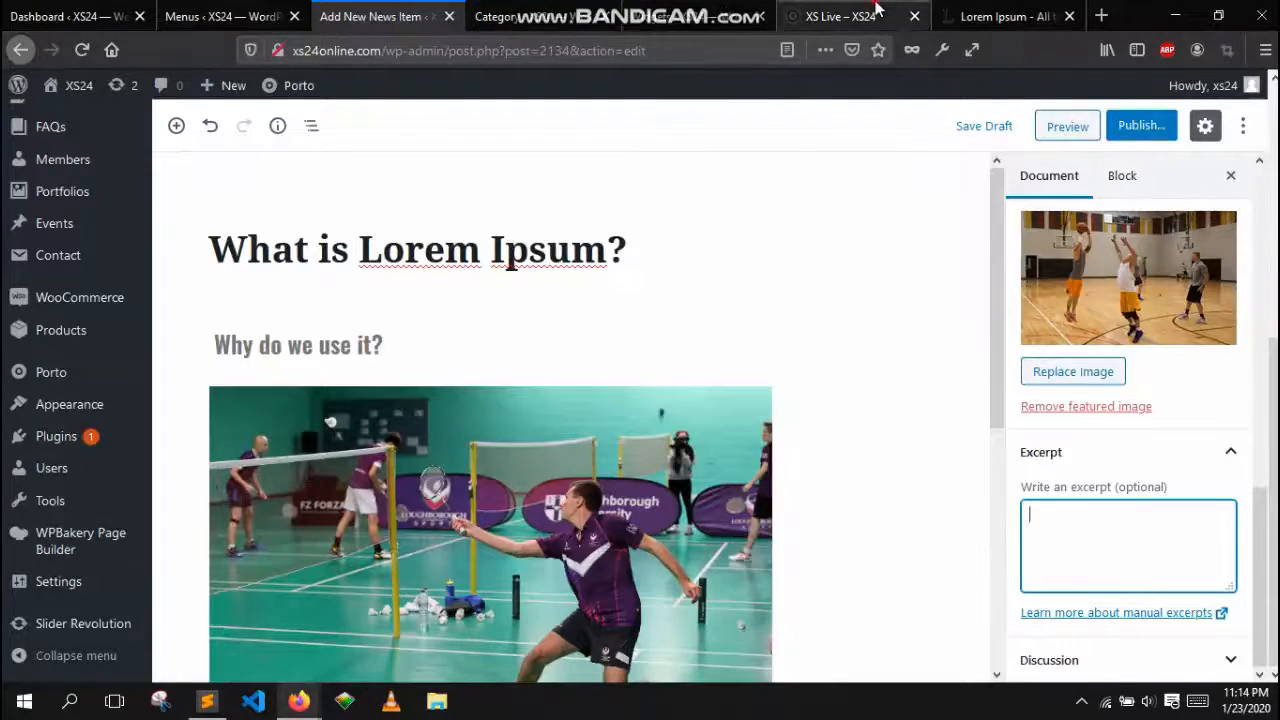
{"action": "left_click", "coordinate": [840, 16]}
{"action": "scroll", "coordinate": [610, 450], "scroll_direction": "down", "scroll_amount": 5}
{"action": "scroll", "coordinate": [610, 492], "scroll_direction": "down", "scroll_amount": 3}
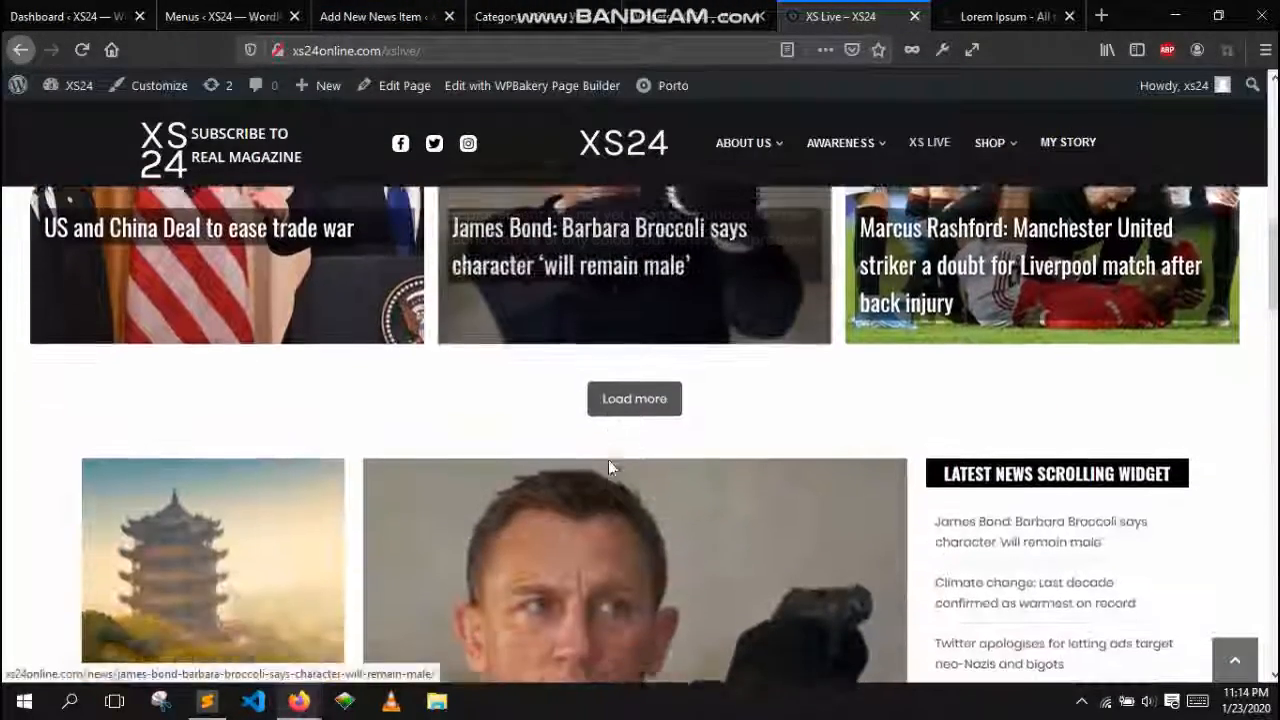
{"action": "scroll", "coordinate": [608, 466], "scroll_direction": "up", "scroll_amount": 5}
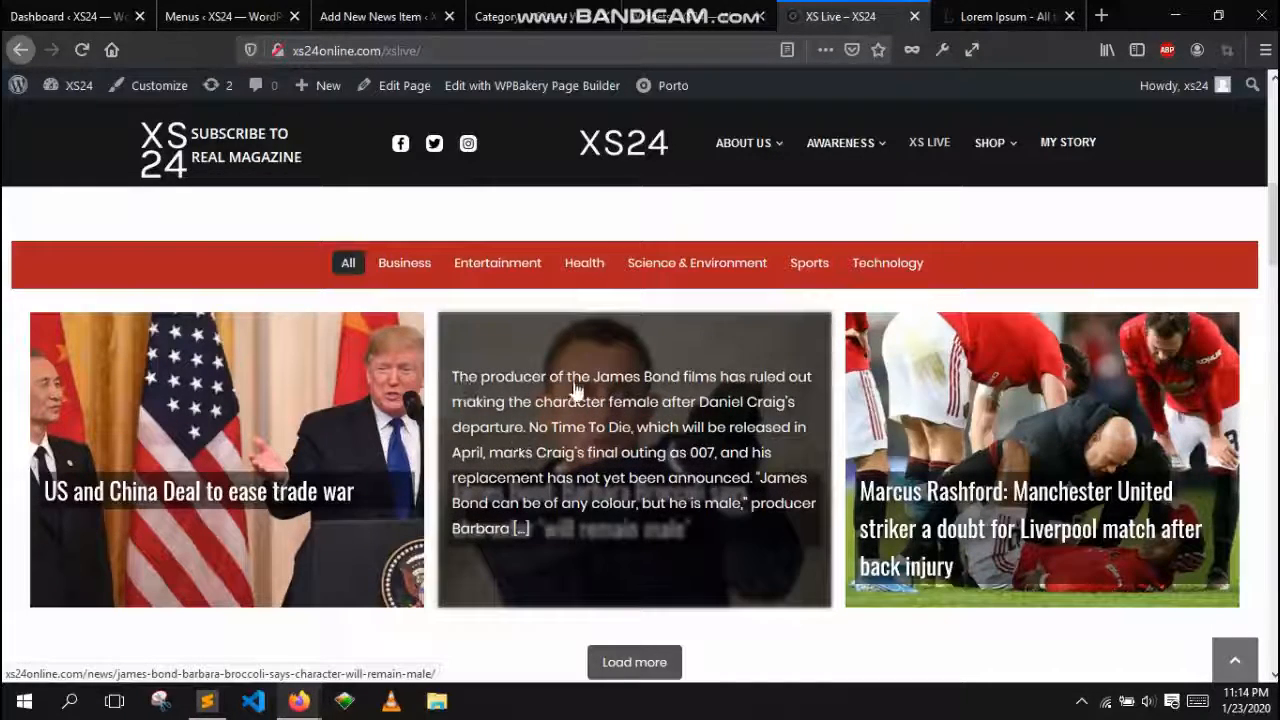
{"action": "left_click", "coordinate": [545, 16]}
{"action": "left_click", "coordinate": [388, 10]}
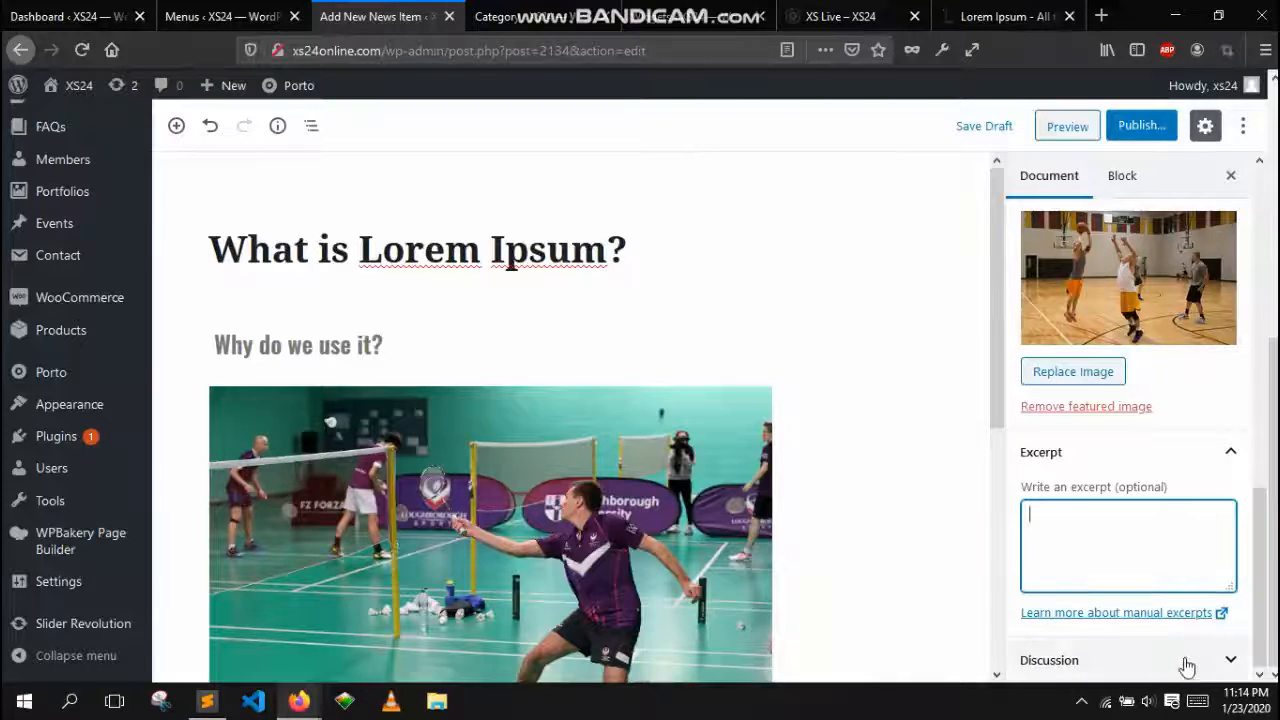
Publish the news item after checking its discussion settings
{"action": "left_click", "coordinate": [1146, 656]}
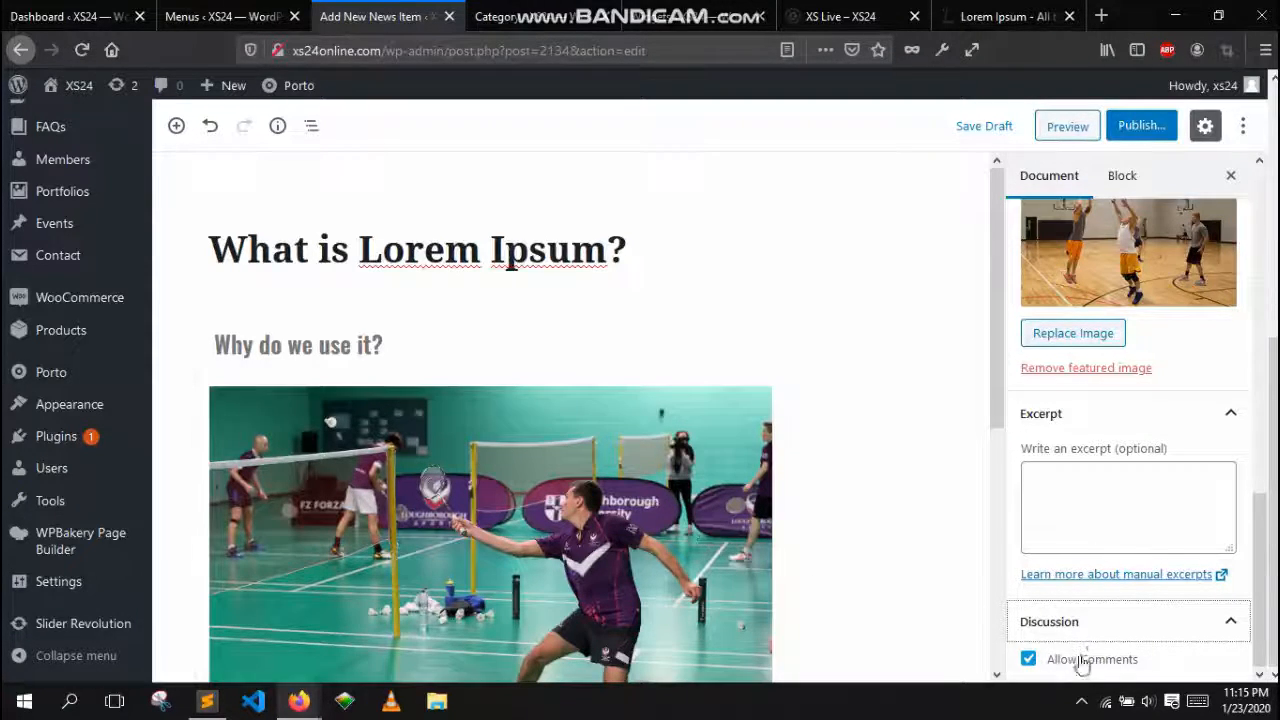
{"action": "scroll", "coordinate": [1123, 202], "scroll_direction": "up", "scroll_amount": 10}
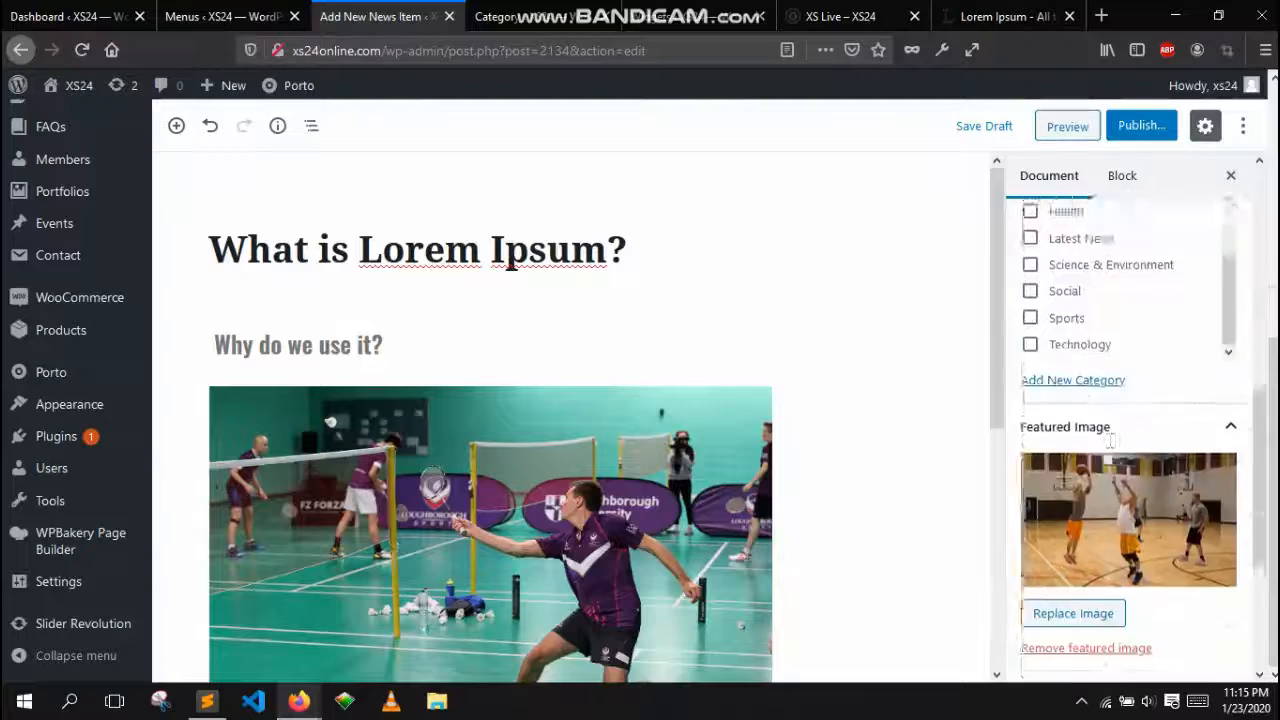
{"action": "left_click", "coordinate": [1124, 178]}
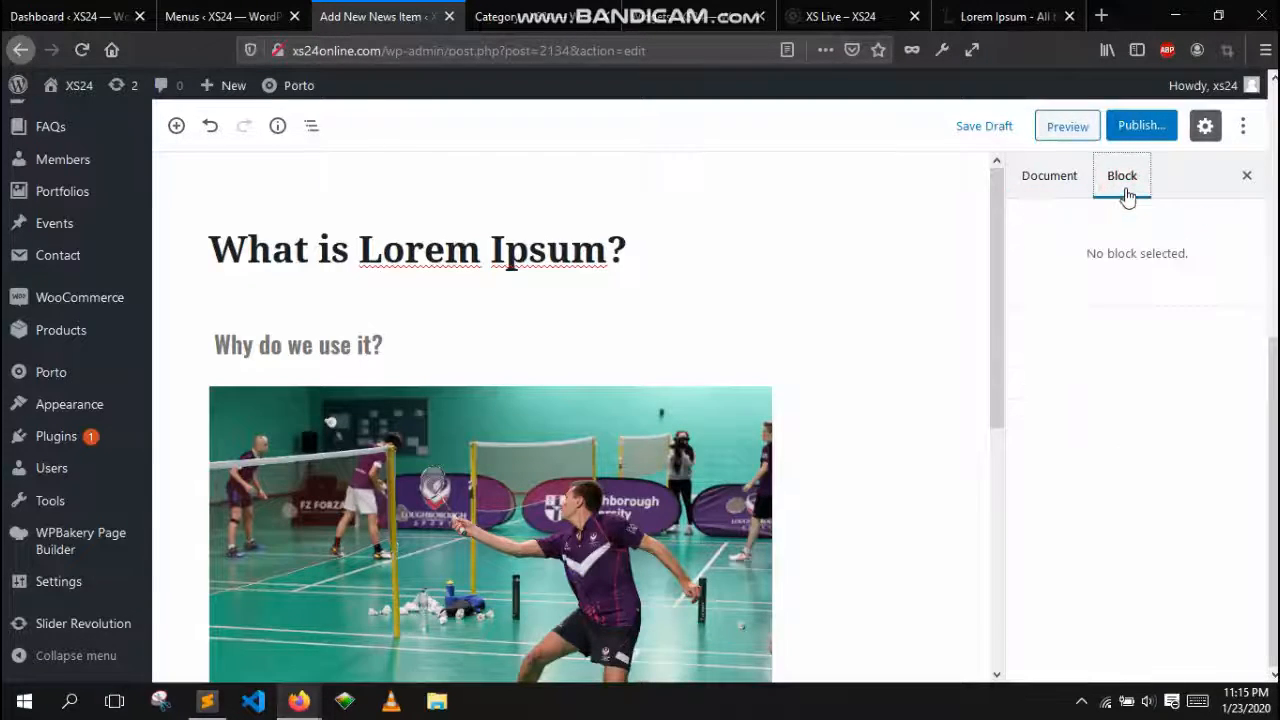
{"action": "left_click", "coordinate": [1050, 175]}
{"action": "left_click", "coordinate": [1152, 130]}
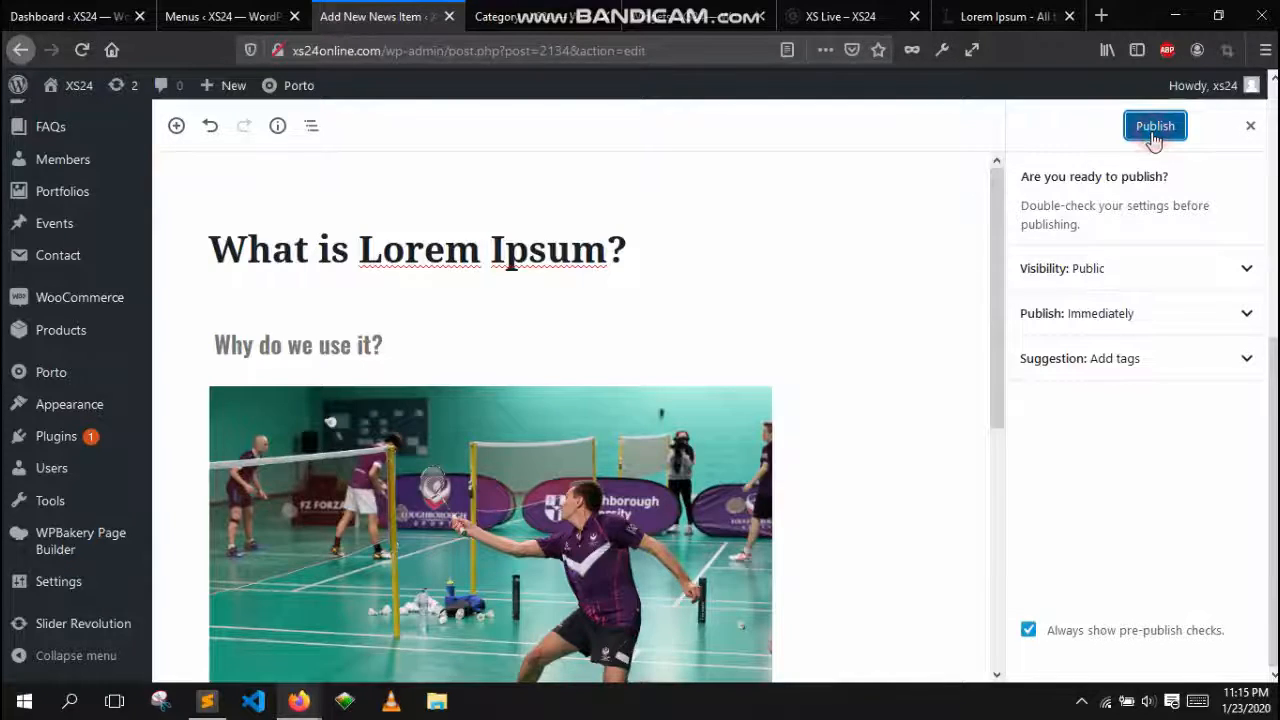
{"action": "left_click", "coordinate": [1155, 130]}
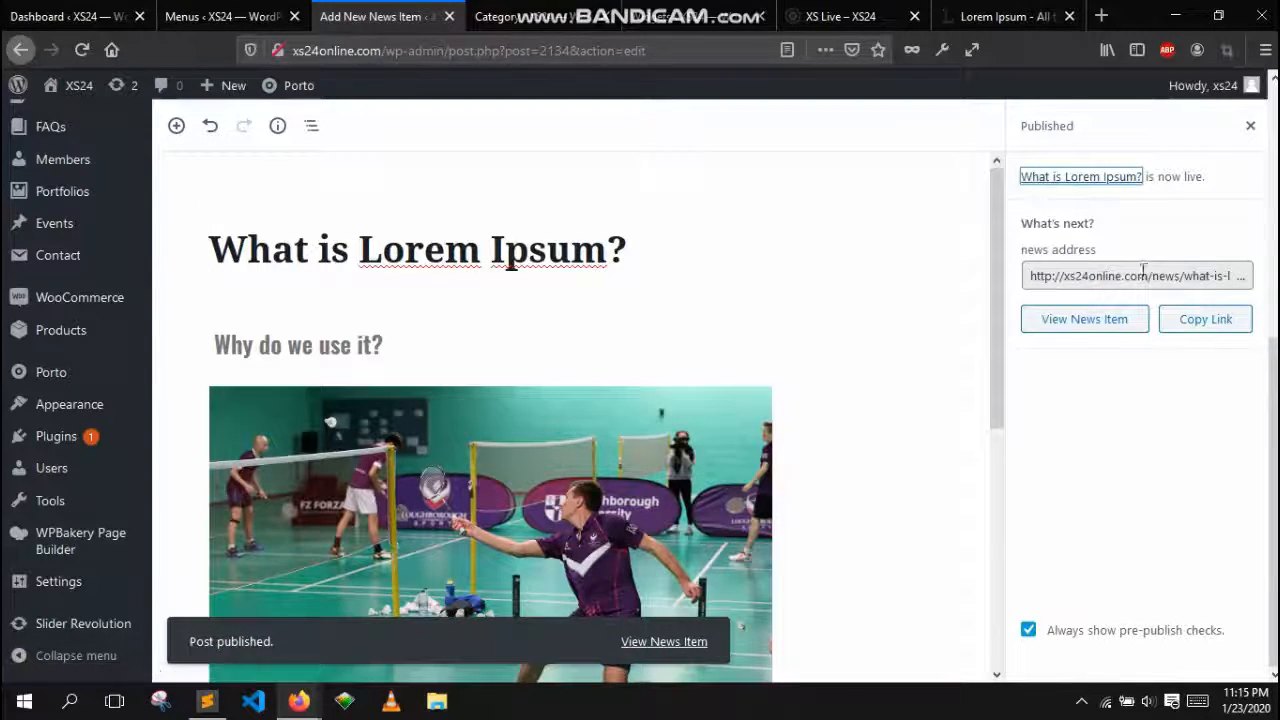
Open the published news item in a new browser tab
{"action": "right_click", "coordinate": [1083, 180]}
{"action": "left_click", "coordinate": [1100, 191]}
{"action": "left_click", "coordinate": [427, 10]}
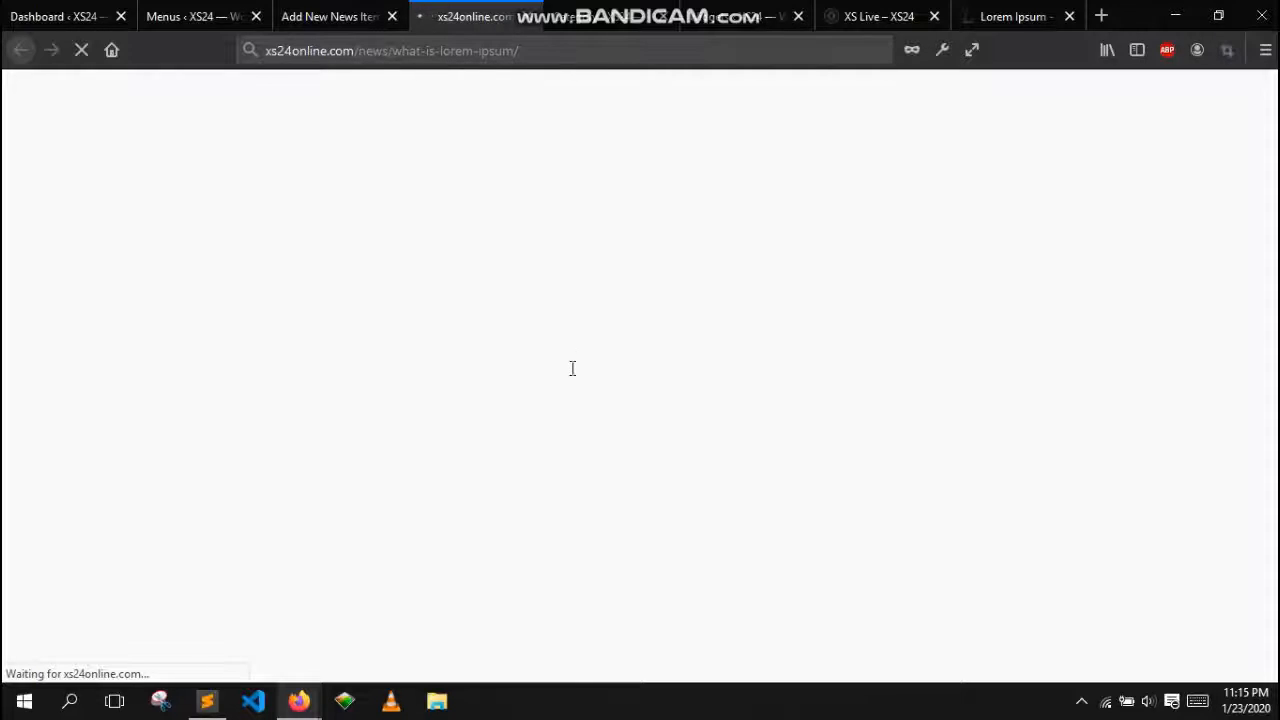
Review the live homepage and the published news item's page content
{"action": "left_click", "coordinate": [855, 15]}
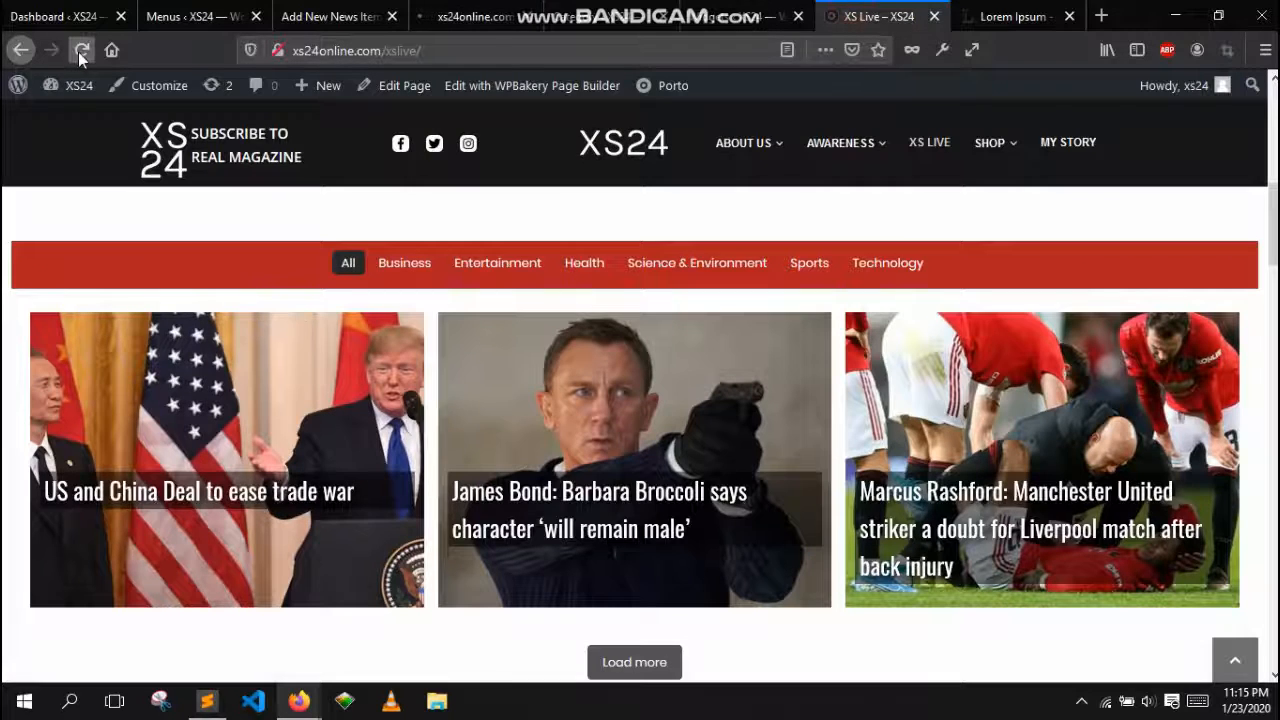
{"action": "left_click", "coordinate": [405, 543]}
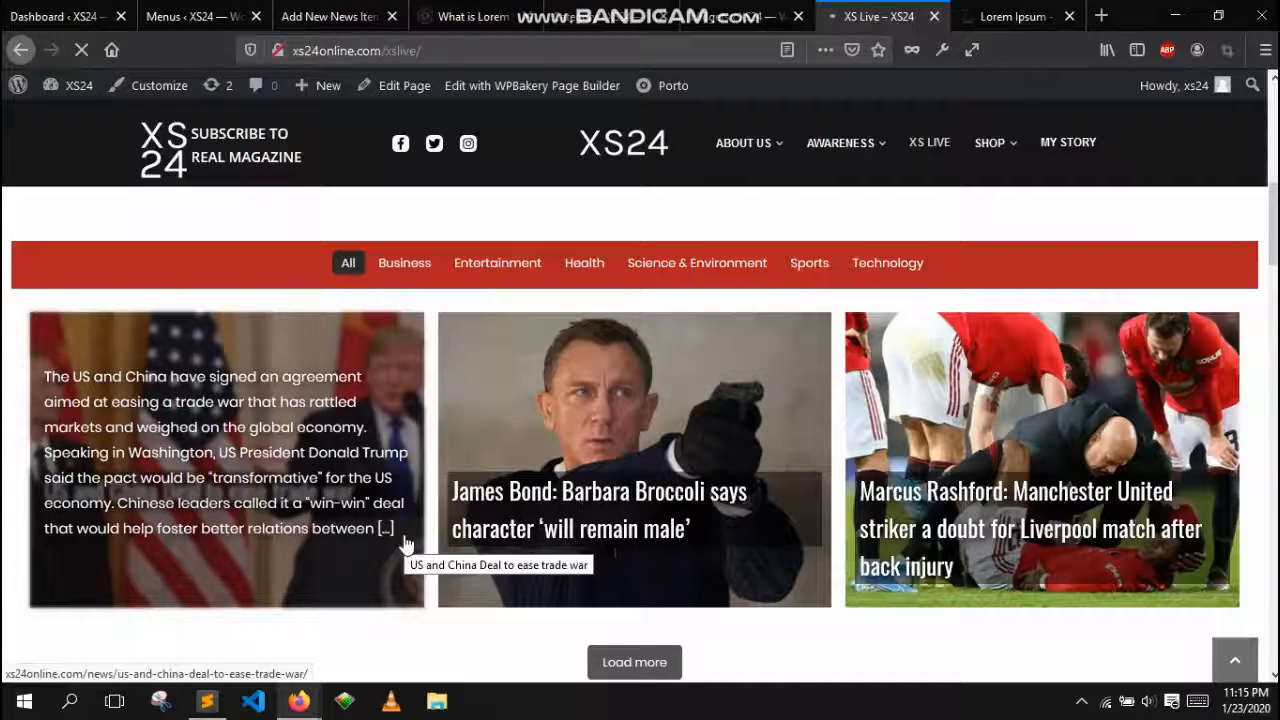
{"action": "left_click", "coordinate": [415, 20]}
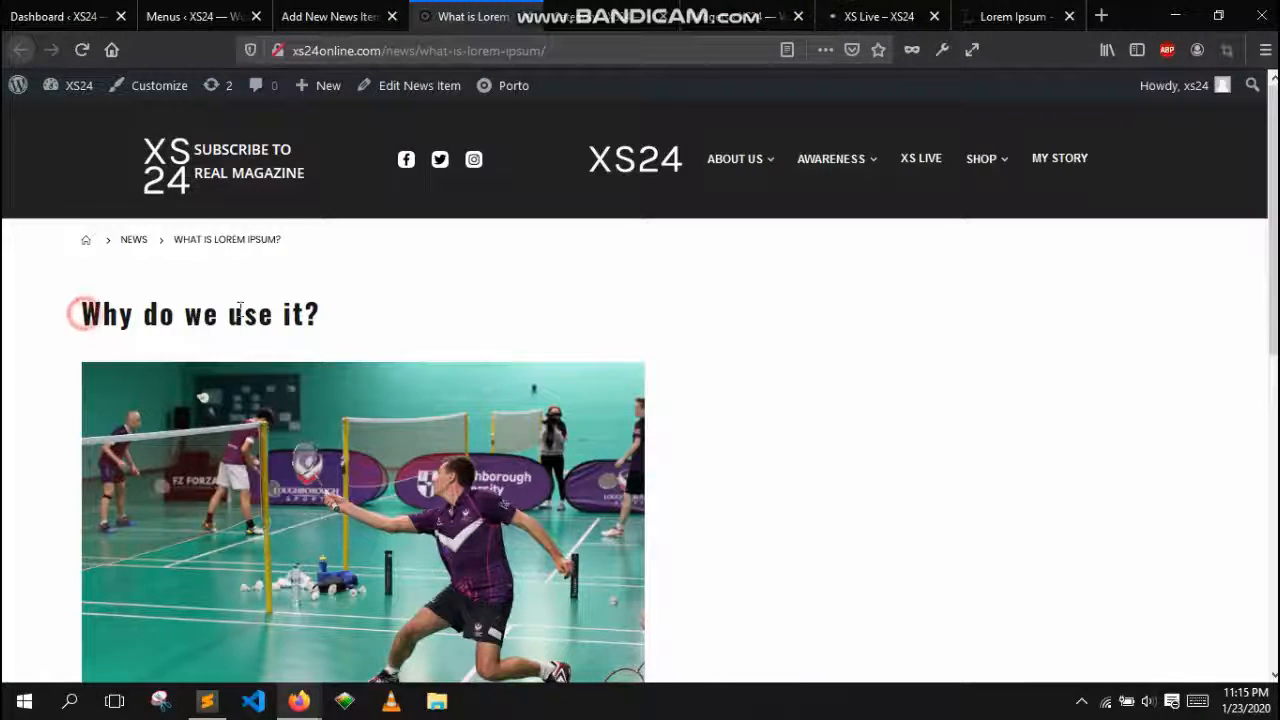
{"action": "left_click_drag", "start_coordinate": [82, 314], "coordinate": [305, 318]}
{"action": "scroll", "coordinate": [460, 400], "scroll_direction": "down", "scroll_amount": 2}
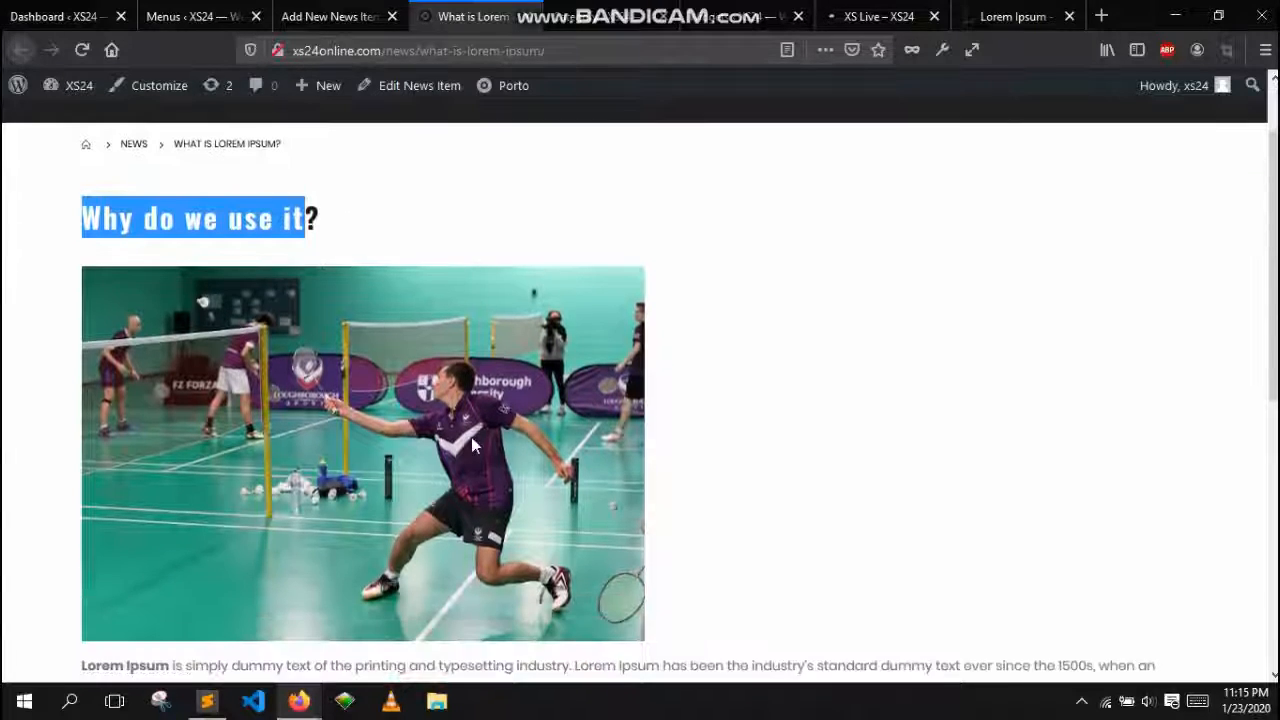
{"action": "scroll", "coordinate": [478, 410], "scroll_direction": "down", "scroll_amount": 4}
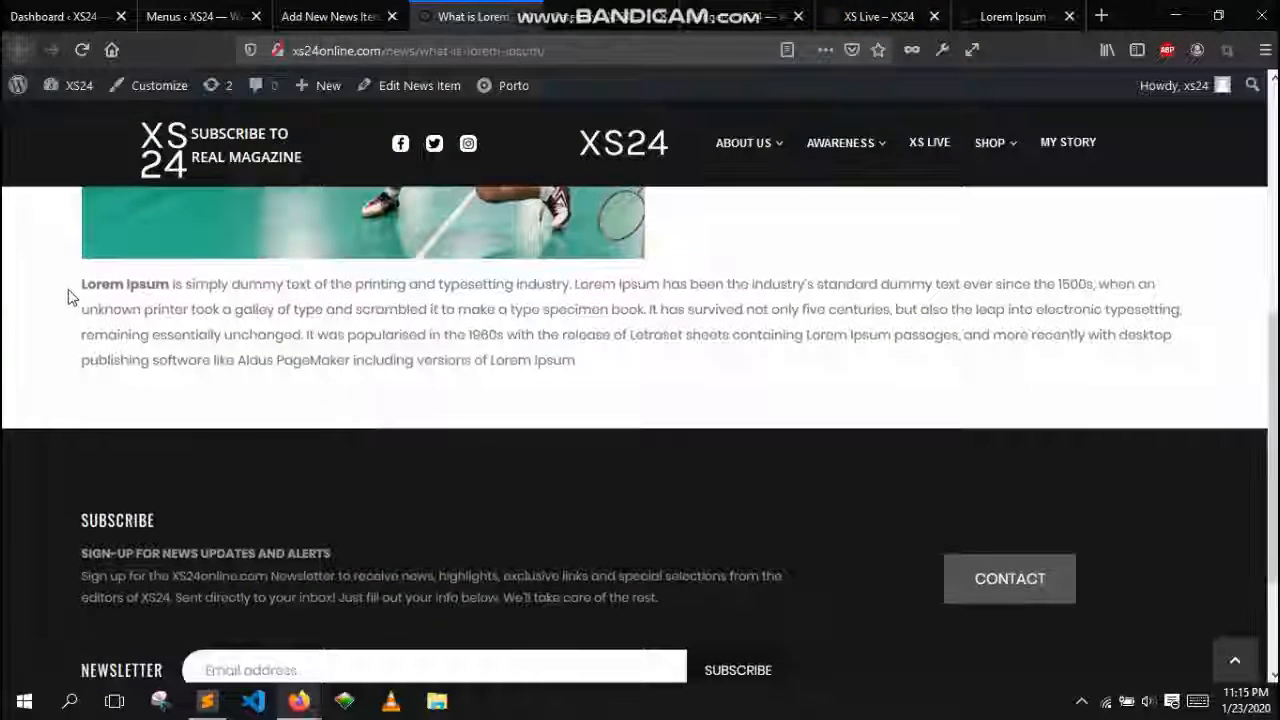
Examine the published news item's body text and the News category list in the admin
{"action": "left_click_drag", "start_coordinate": [68, 297], "coordinate": [714, 423]}
{"action": "left_click", "coordinate": [712, 420]}
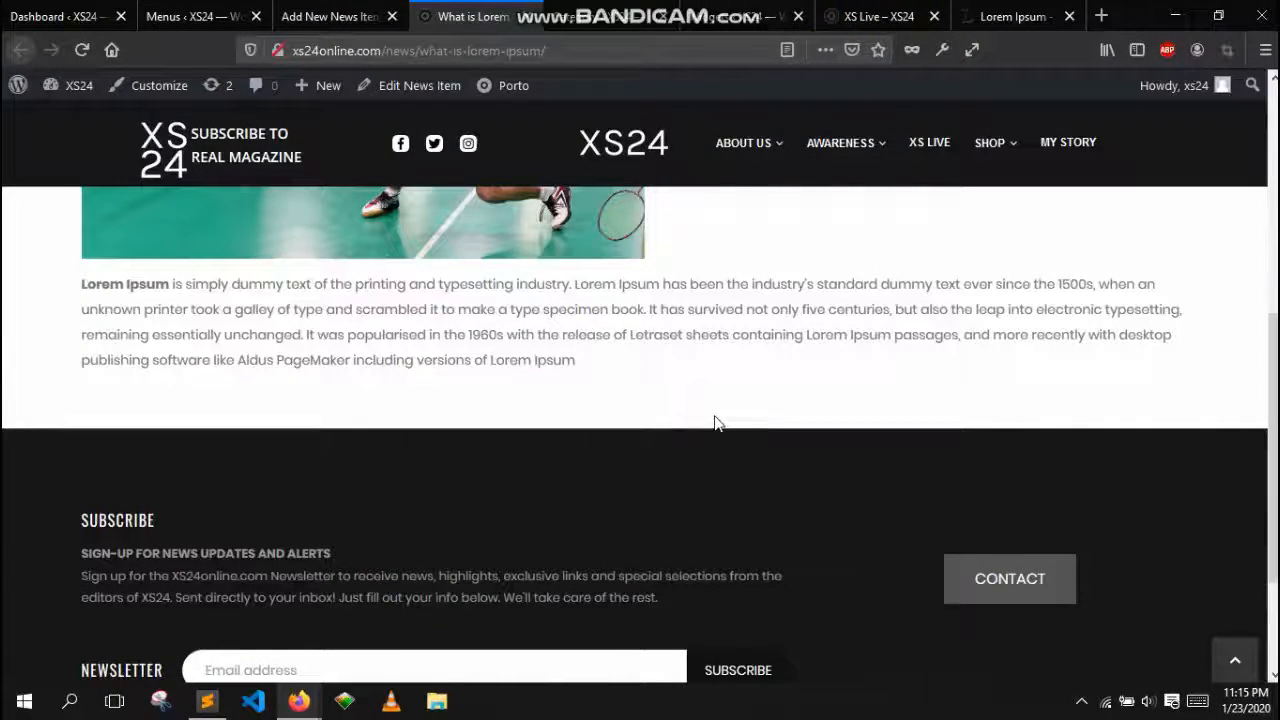
{"action": "scroll", "coordinate": [714, 423], "scroll_direction": "up", "scroll_amount": 5}
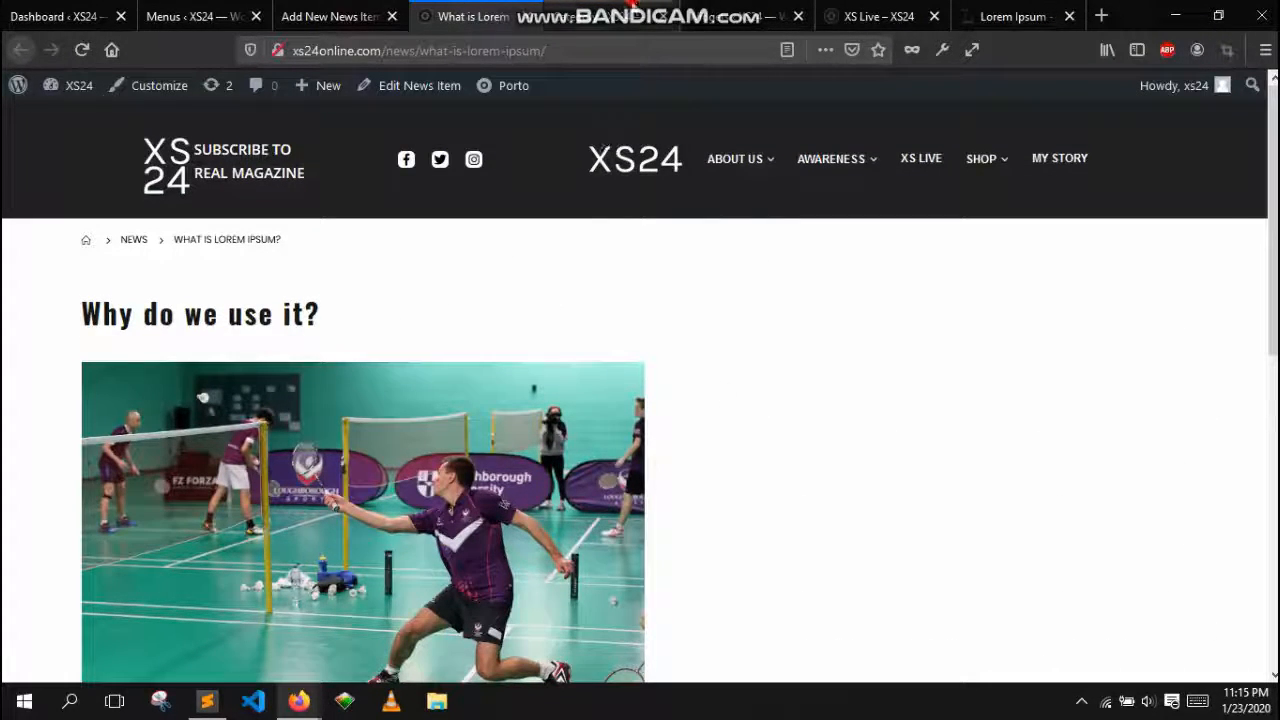
{"action": "left_click", "coordinate": [630, 12]}
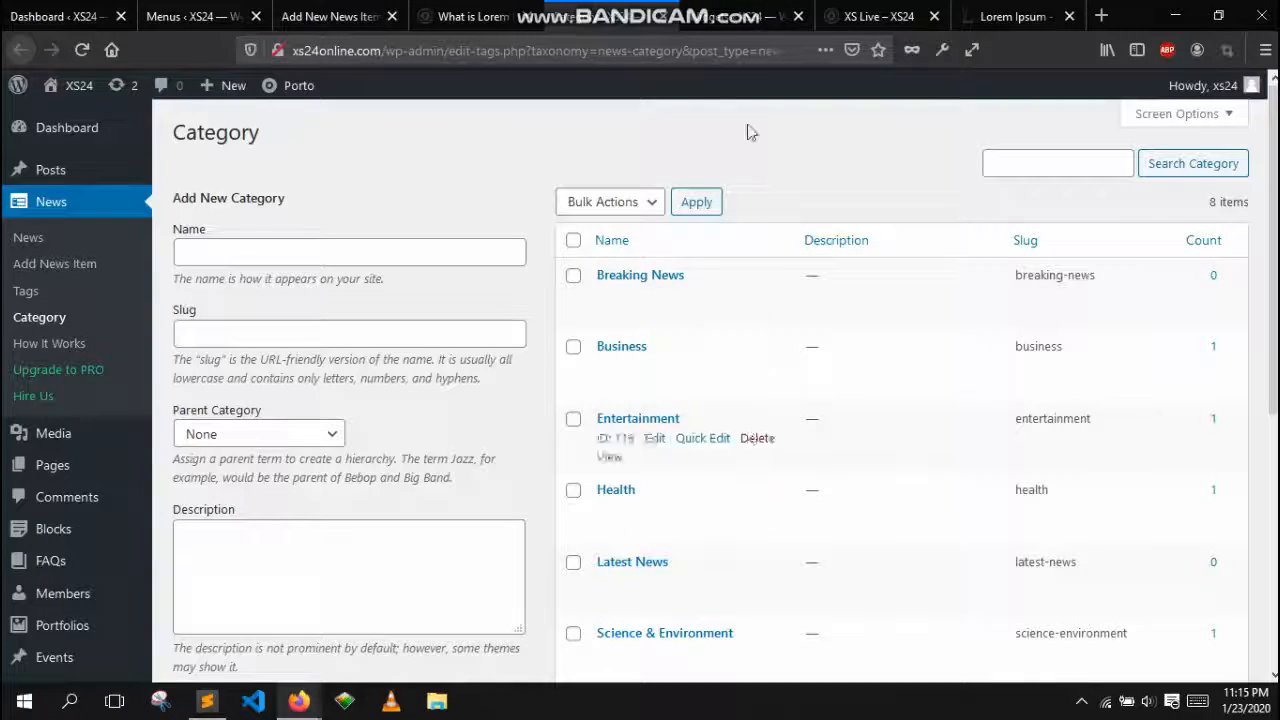
{"action": "left_click", "coordinate": [745, 16]}
Browse the live homepage's slider and Right Now list for the new news item
{"action": "left_click", "coordinate": [910, 28]}
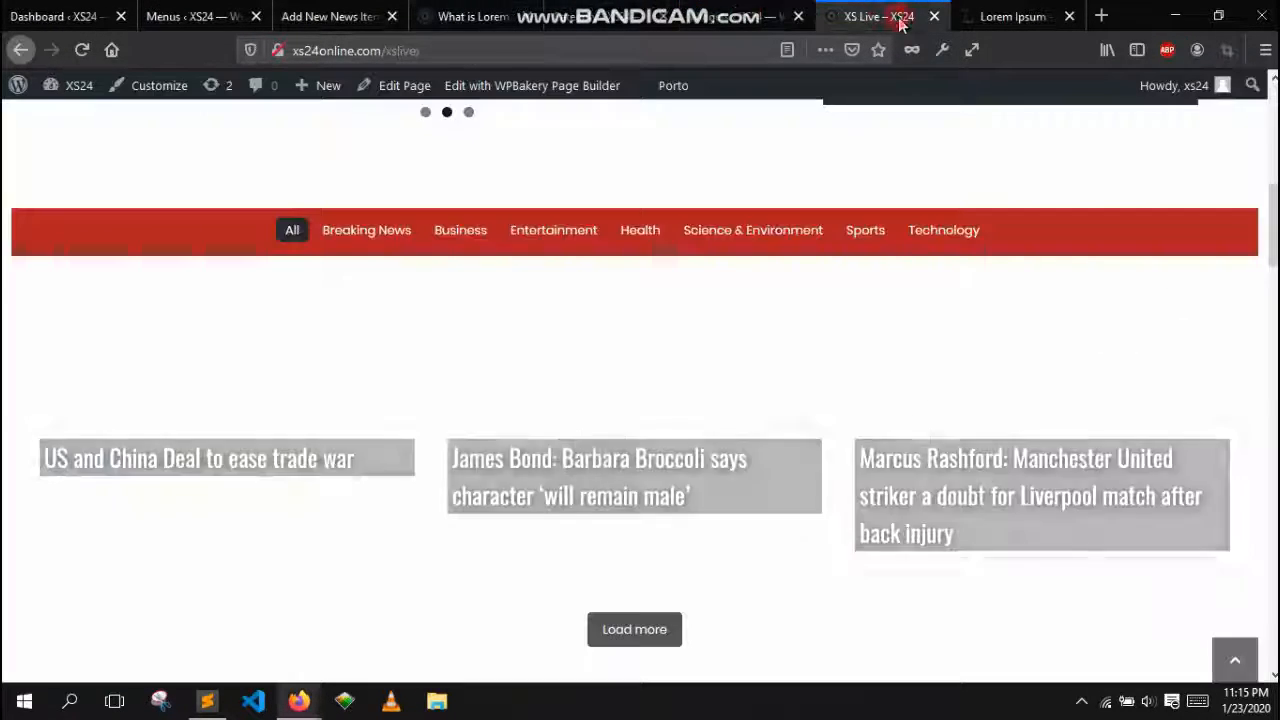
{"action": "scroll", "coordinate": [777, 480], "scroll_direction": "up", "scroll_amount": 5}
{"action": "scroll", "coordinate": [777, 459], "scroll_direction": "up", "scroll_amount": 2}
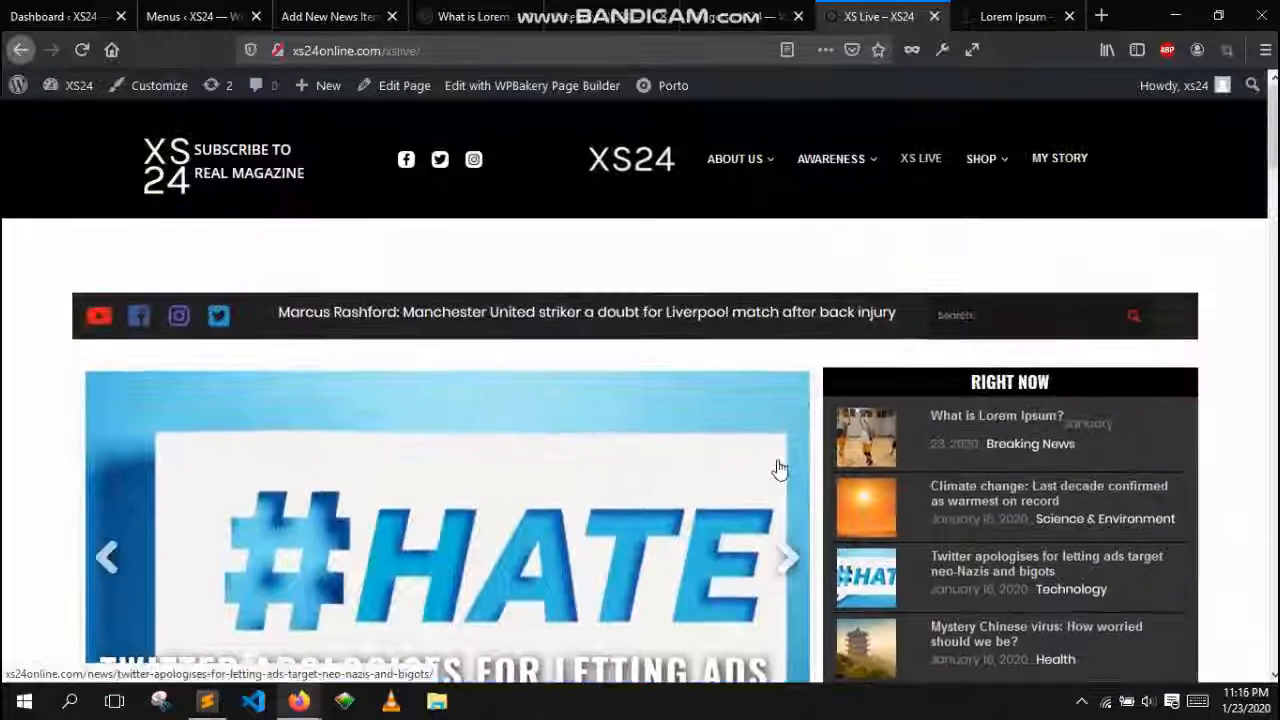
{"action": "left_click", "coordinate": [789, 553]}
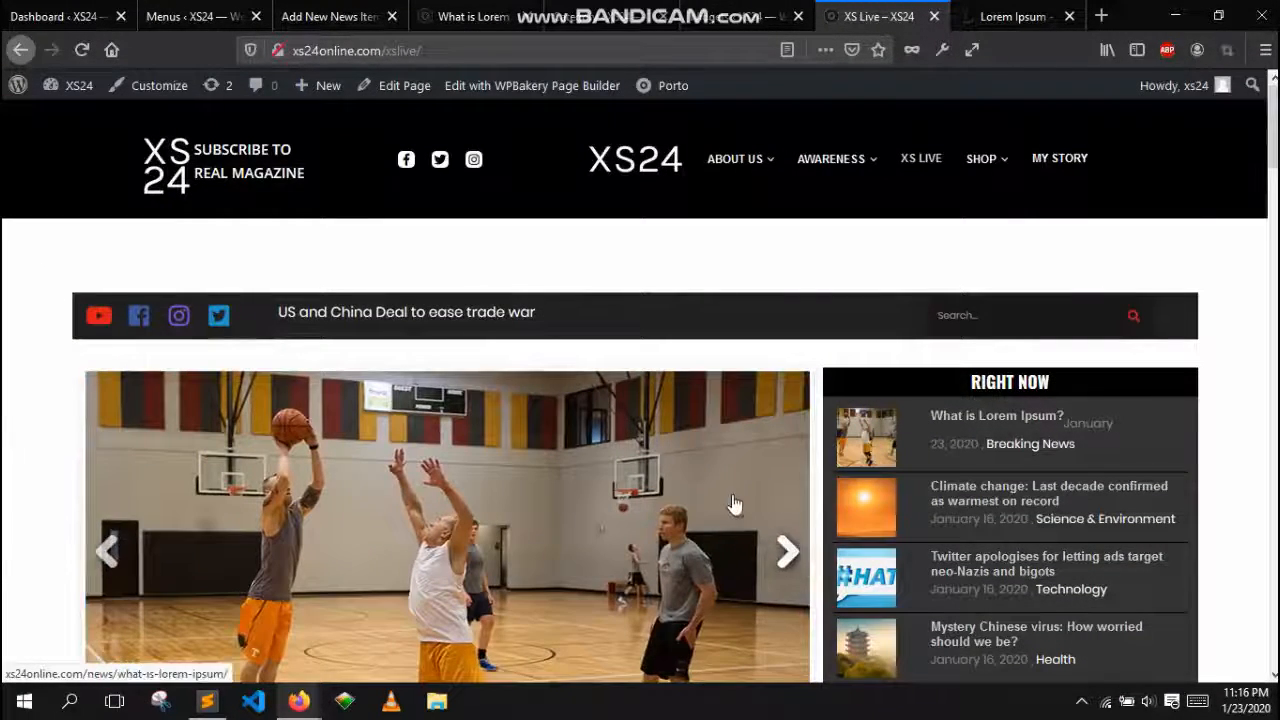
{"action": "scroll", "coordinate": [732, 500], "scroll_direction": "down", "scroll_amount": 2}
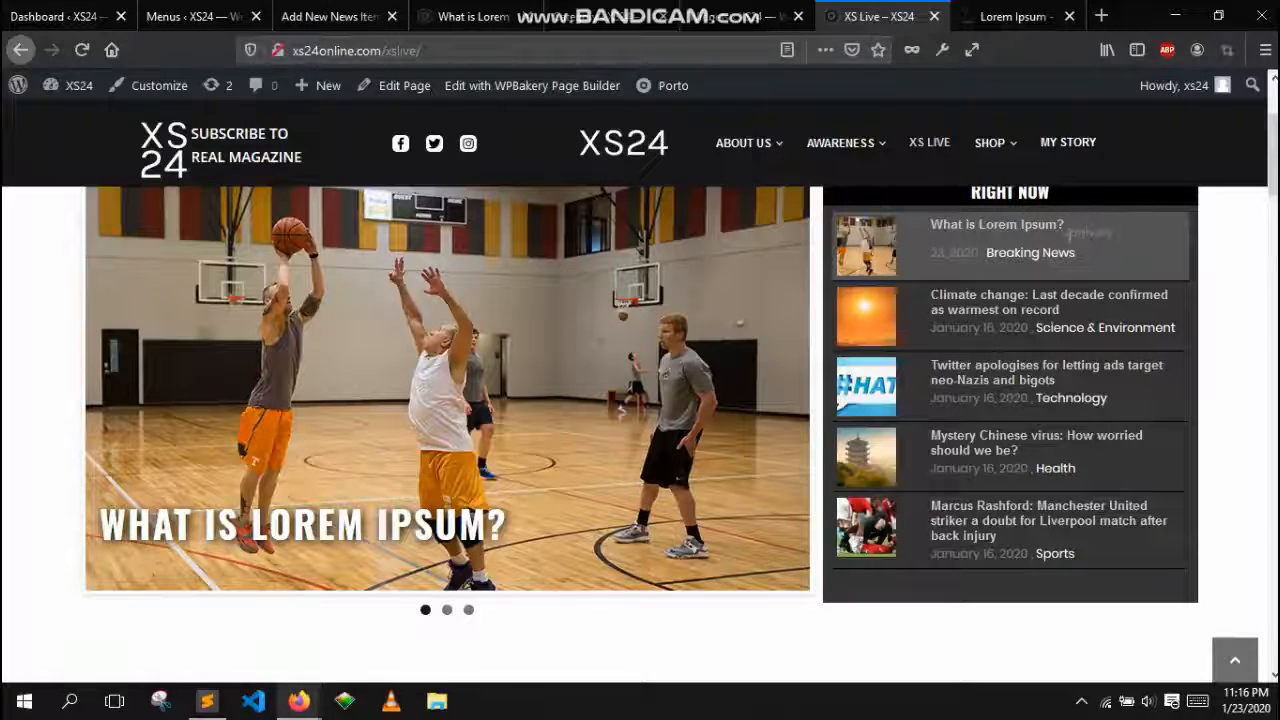
{"action": "scroll", "coordinate": [1060, 395], "scroll_direction": "down", "scroll_amount": 1}
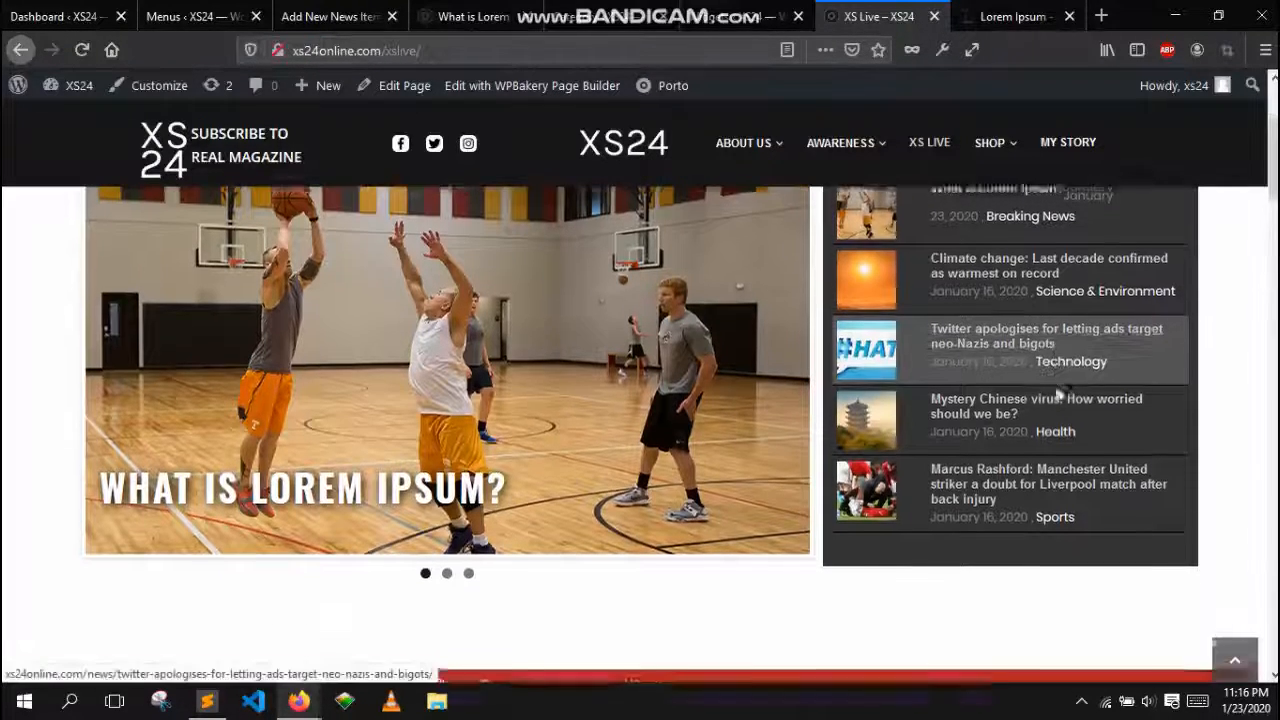
{"action": "scroll", "coordinate": [1060, 390], "scroll_direction": "down", "scroll_amount": 1}
{"action": "scroll", "coordinate": [1057, 334], "scroll_direction": "up", "scroll_amount": 1}
{"action": "scroll", "coordinate": [1057, 340], "scroll_direction": "down", "scroll_amount": 3}
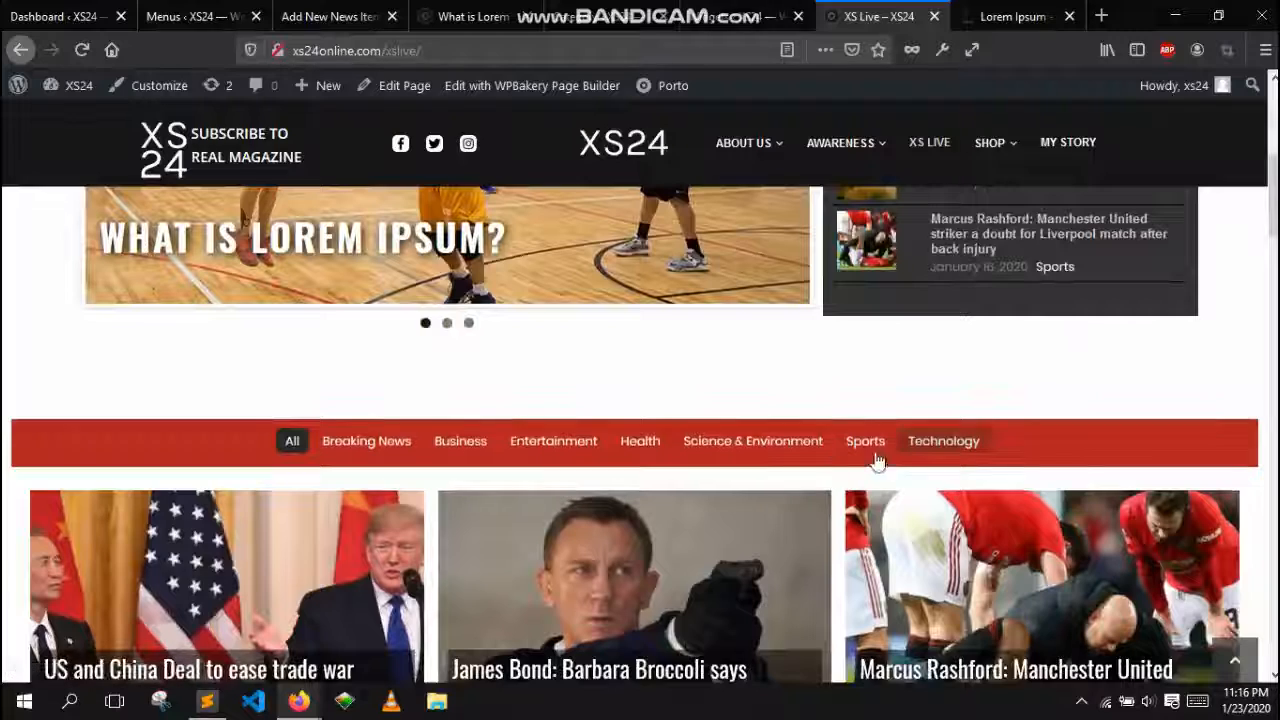
Filter the homepage news grid by Breaking News and scroll through the news sidebar widgets
{"action": "left_click", "coordinate": [345, 444]}
{"action": "scroll", "coordinate": [620, 380], "scroll_direction": "down", "scroll_amount": 3}
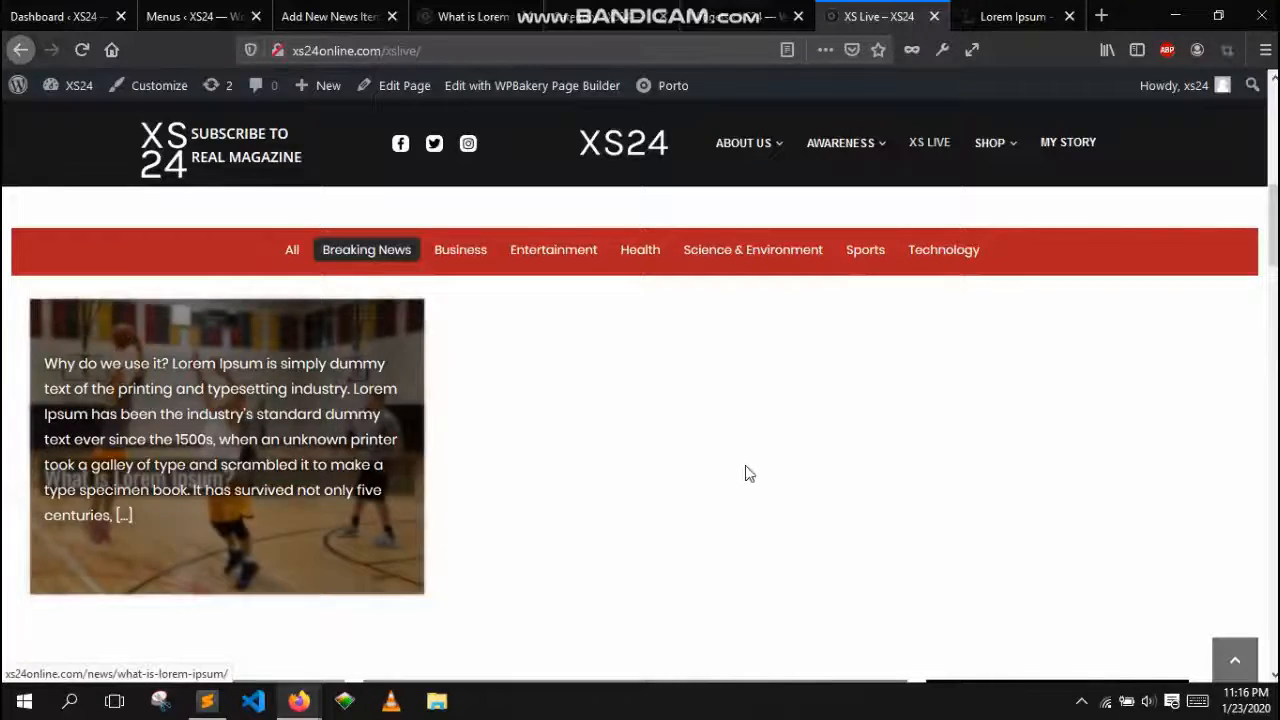
{"action": "scroll", "coordinate": [874, 400], "scroll_direction": "down", "scroll_amount": 6}
{"action": "scroll", "coordinate": [876, 400], "scroll_direction": "down", "scroll_amount": 6}
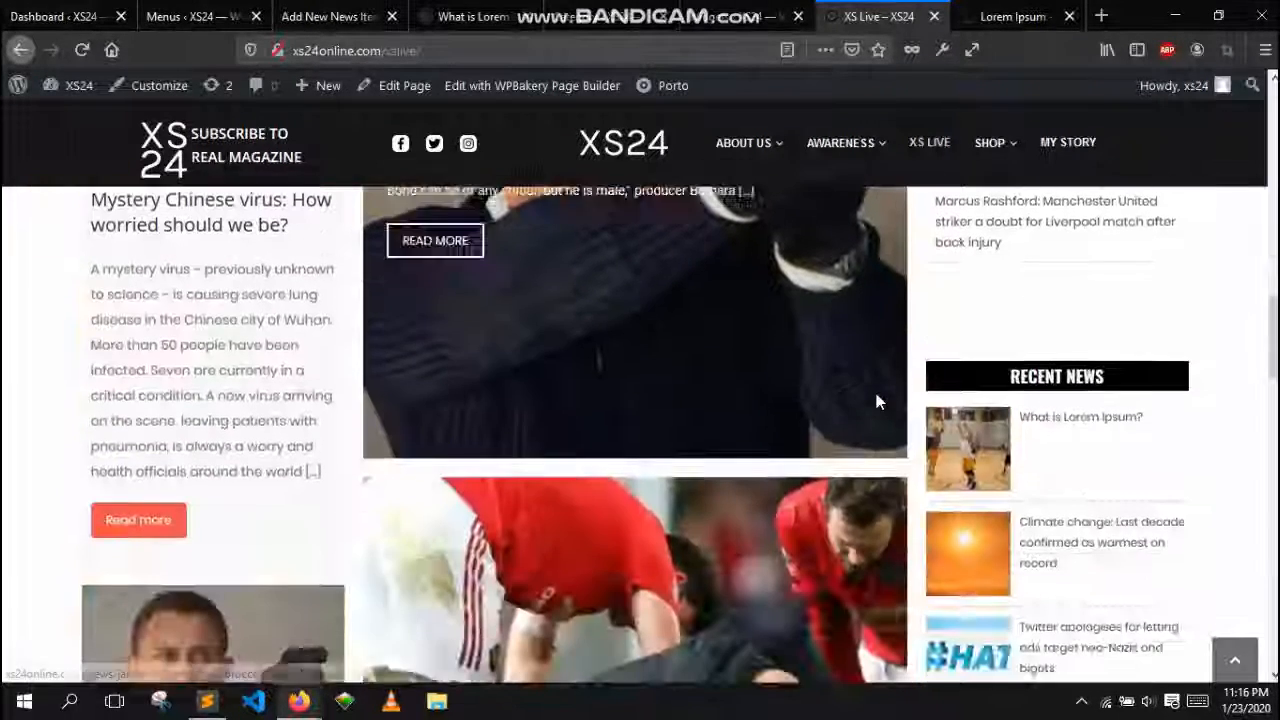
{"action": "scroll", "coordinate": [1066, 436], "scroll_direction": "up", "scroll_amount": 15}
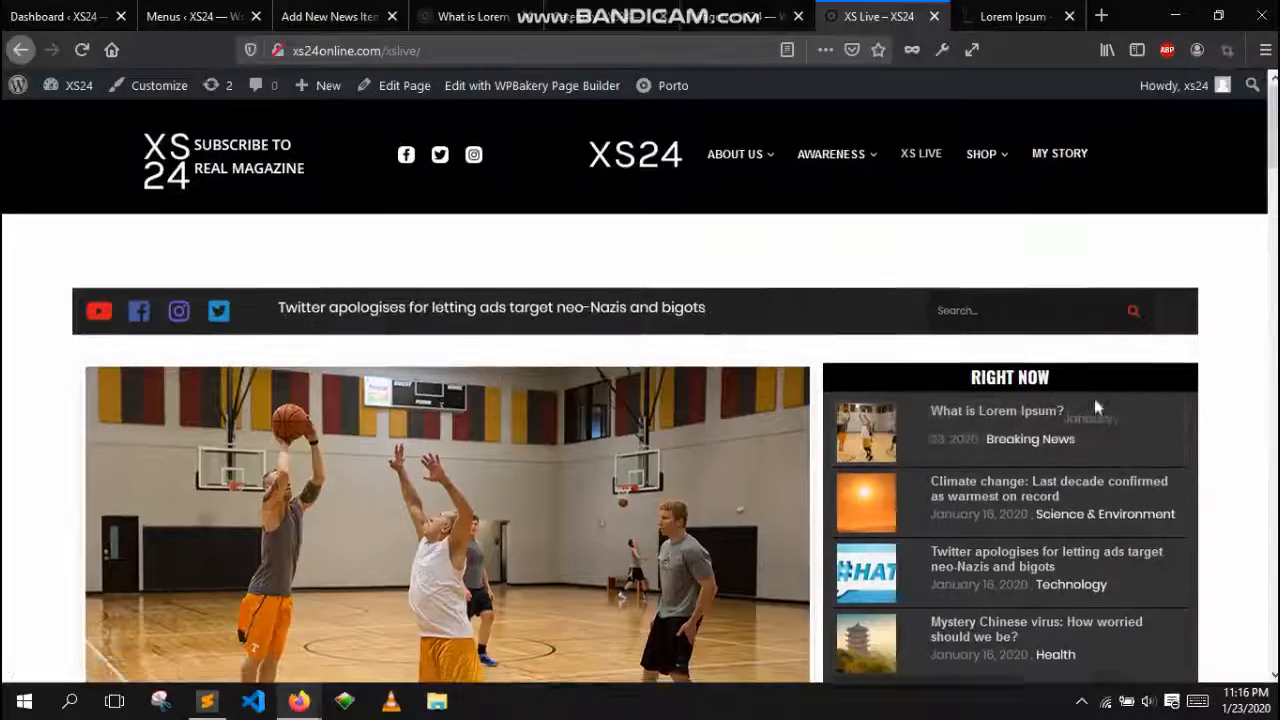
{"action": "scroll", "coordinate": [1095, 420], "scroll_direction": "down", "scroll_amount": 8}
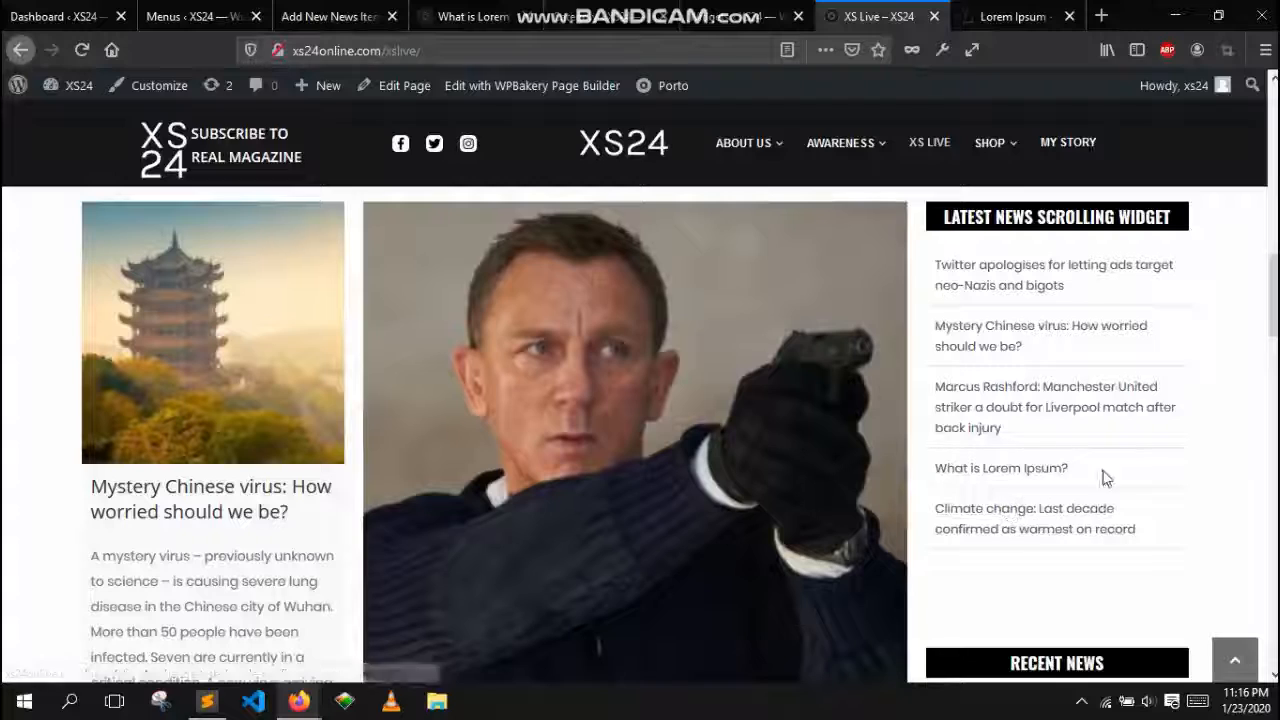
{"action": "left_click_drag", "start_coordinate": [1105, 478], "coordinate": [952, 478]}
{"action": "scroll", "coordinate": [1108, 471], "scroll_direction": "down", "scroll_amount": 6}
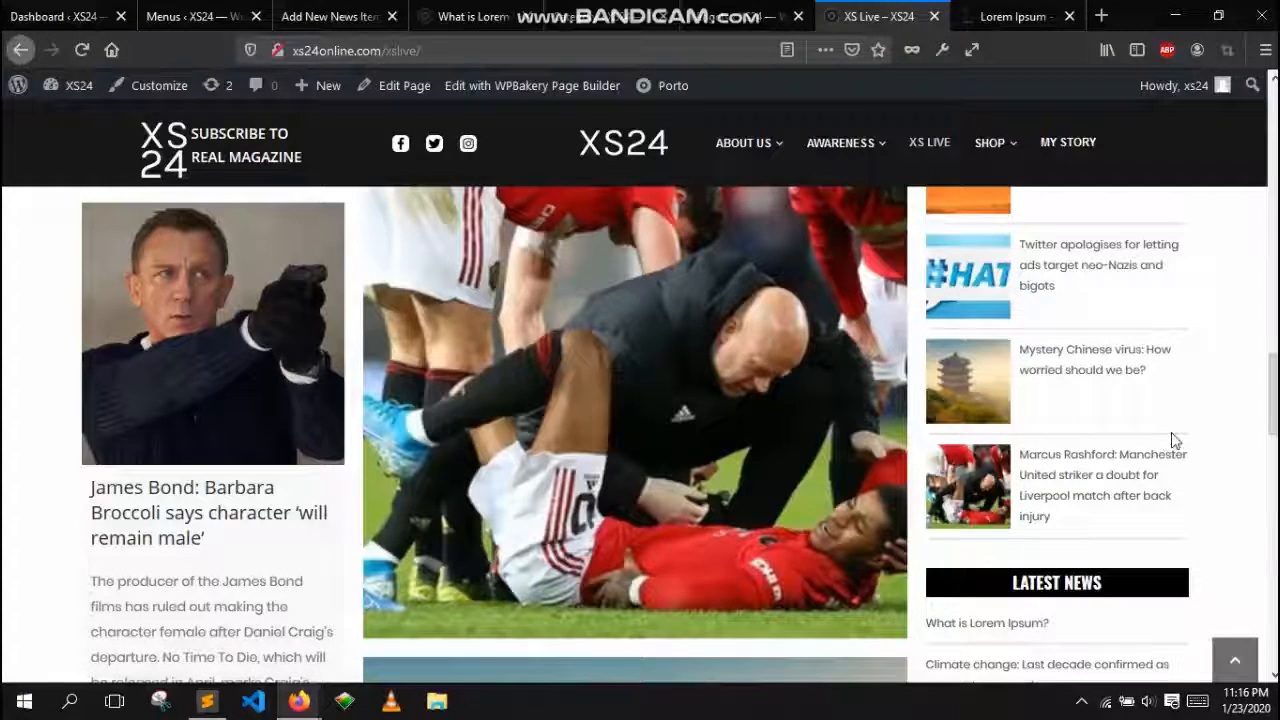
{"action": "scroll", "coordinate": [1175, 441], "scroll_direction": "down", "scroll_amount": 10}
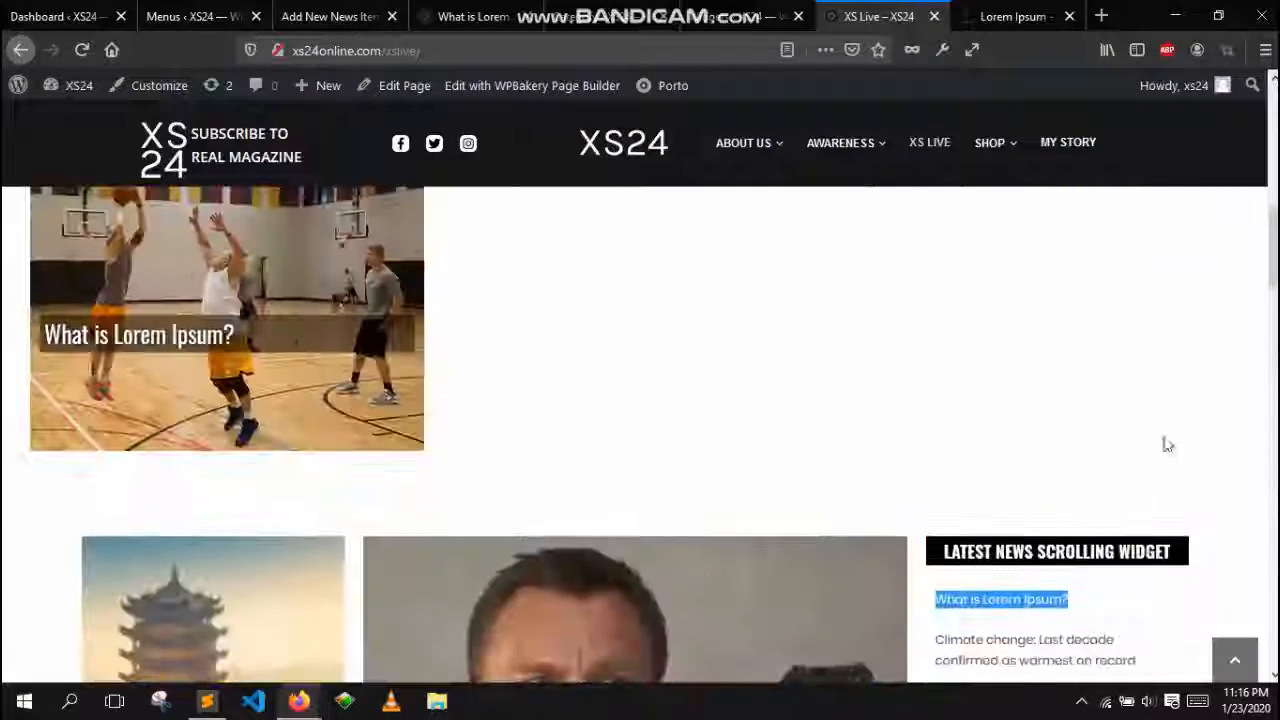